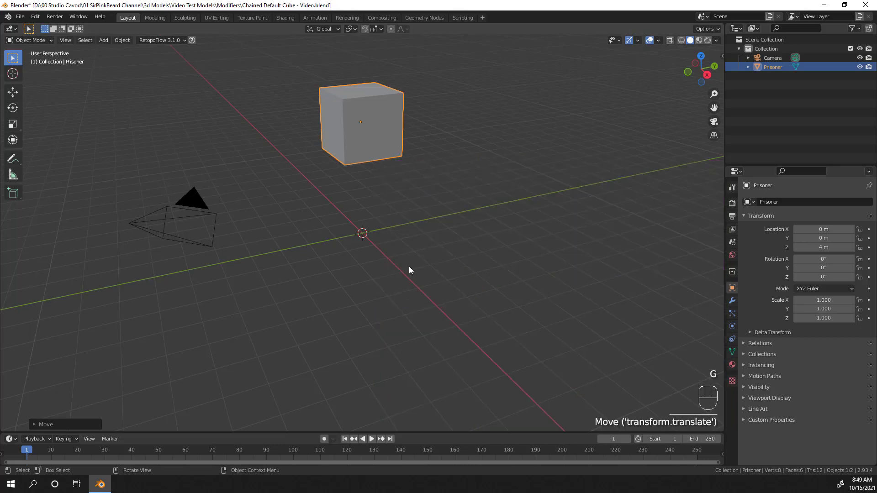
# Add a plain-axes empty at the world origin
pyautogui.moveTo(409, 269); pyautogui.dragTo(473, 200, button='middle')
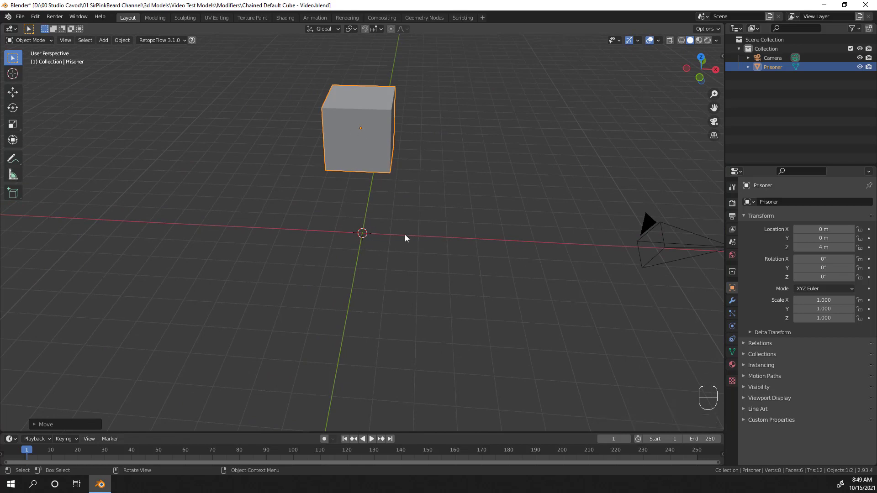
pyautogui.hotkey('shift', 'a')
pyautogui.hotkey('shift', 'a')
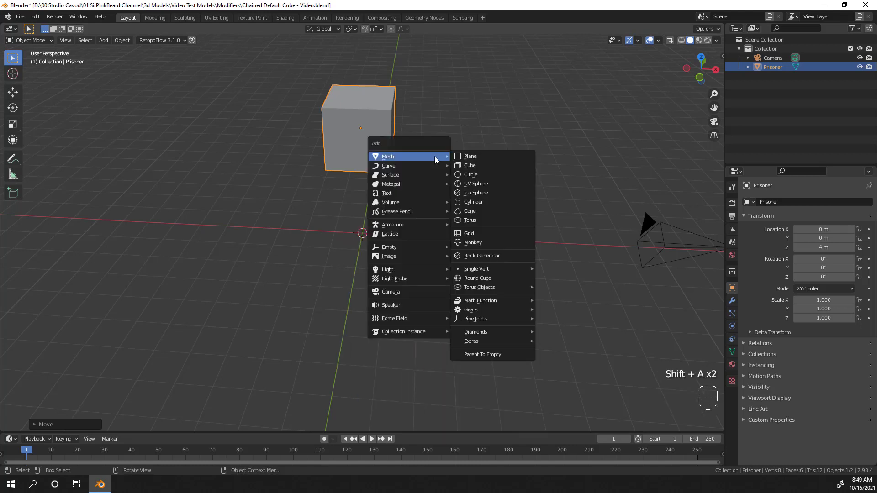
pyautogui.moveTo(415, 247)
pyautogui.click(483, 249)
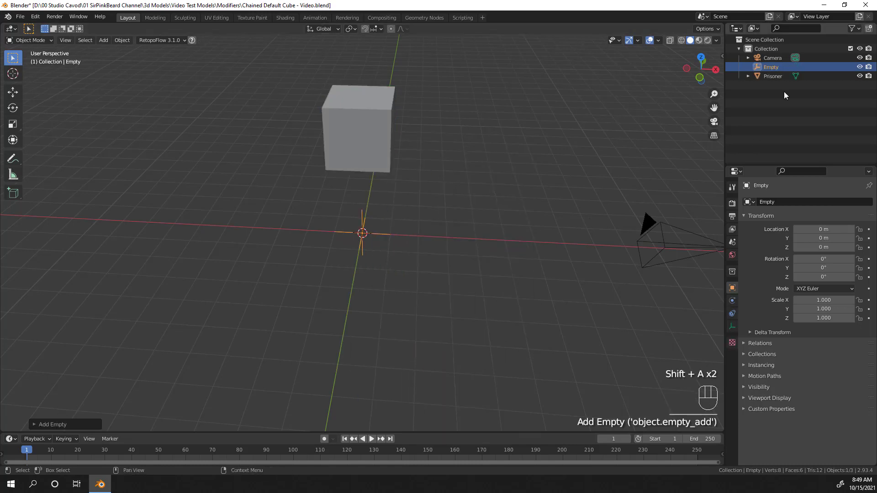
# Rename the new empty as "Screne Center"
pyautogui.doubleClick(775, 67)
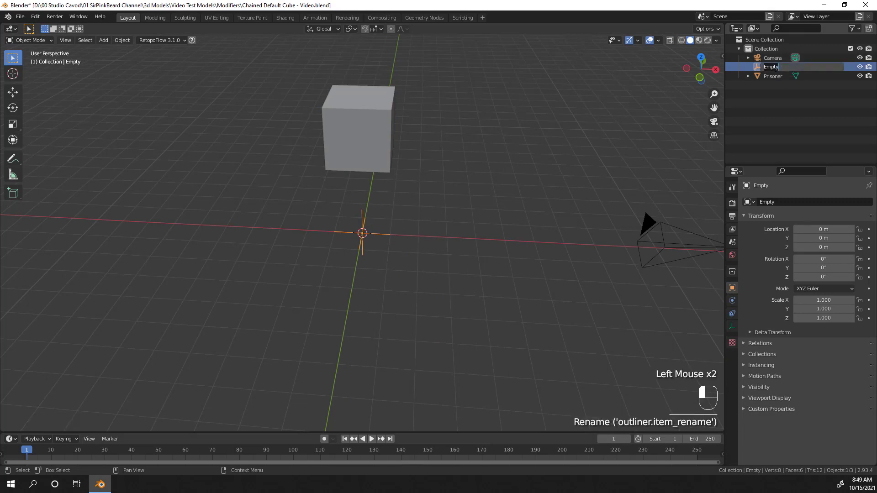
pyautogui.write('Screne')
pyautogui.press('BackSpace')
pyautogui.write('ne')
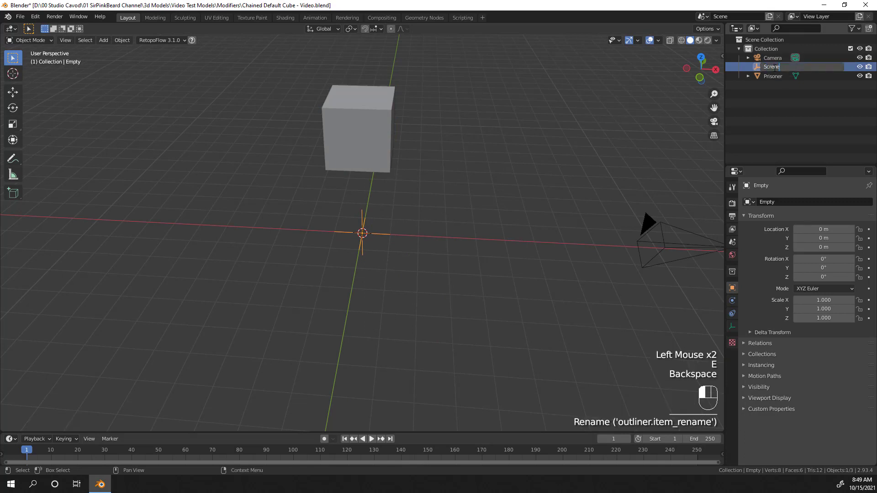
pyautogui.write(' Center')
pyautogui.press('Return')
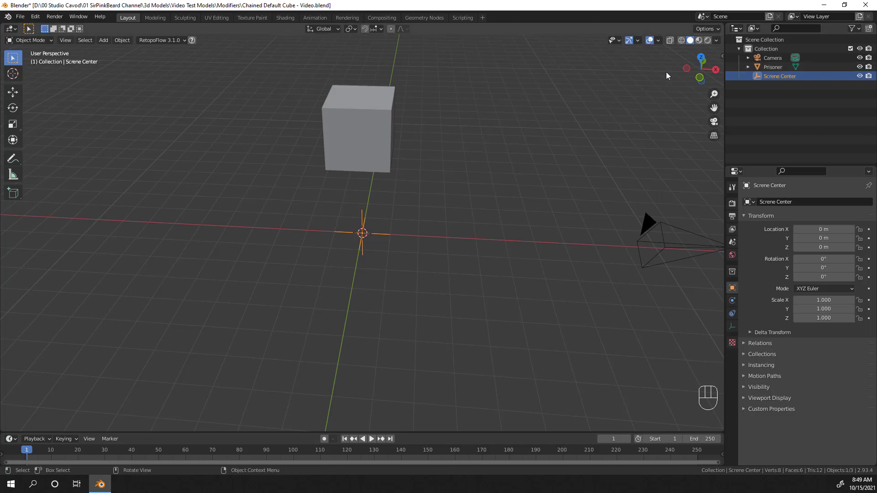
# Add a plane at the world origin and rename it Ground
pyautogui.hotkey('shift', 'a')
pyautogui.moveTo(360, 136)
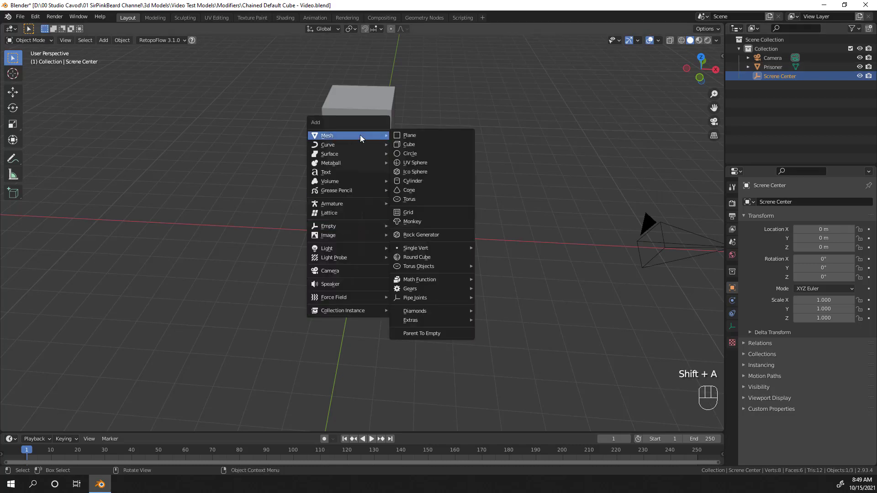
pyautogui.click(437, 138)
pyautogui.doubleClick(770, 66)
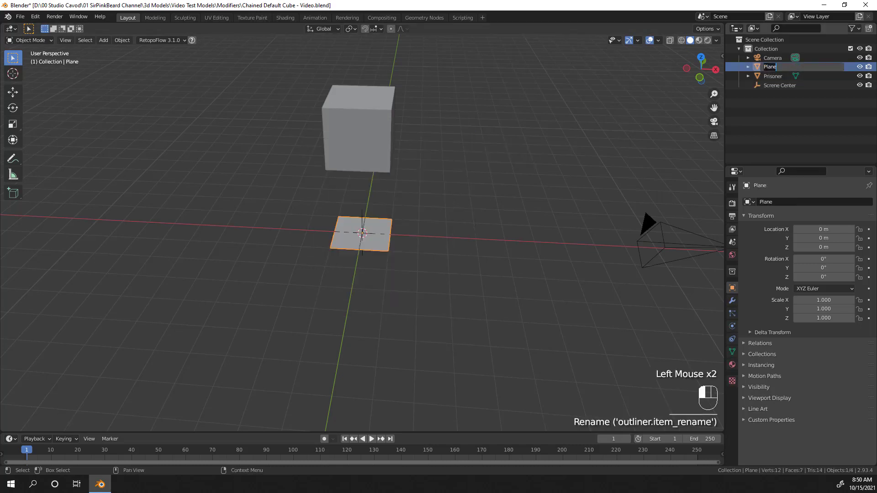
pyautogui.write('Gruund')
pyautogui.press('Return')
# Scale the Ground plane by a factor of 5 and save the file
pyautogui.press('s')
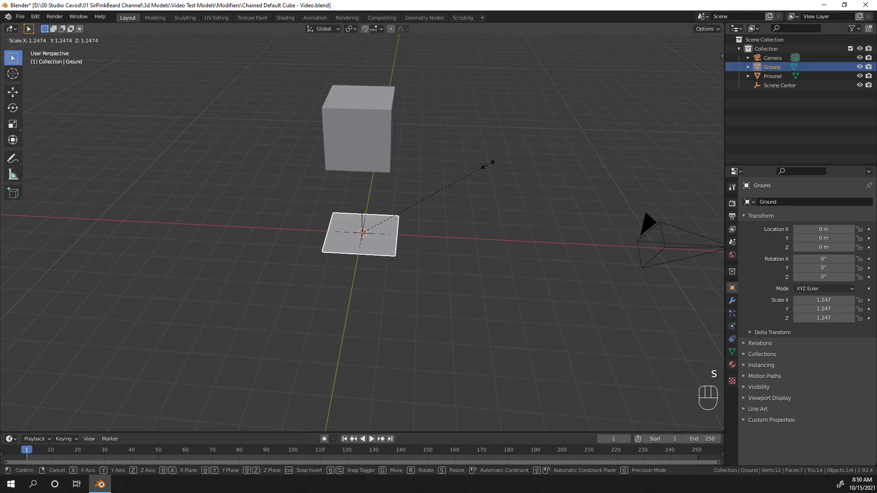
pyautogui.press('5')
pyautogui.click(489, 163)
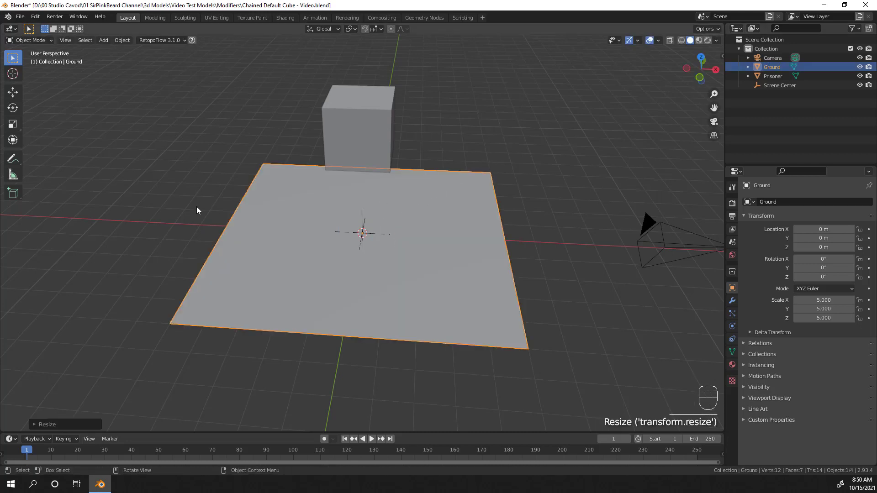
pyautogui.moveTo(434, 357); pyautogui.dragTo(538, 305, button='middle')
pyautogui.hotkey('ctrl', 's')
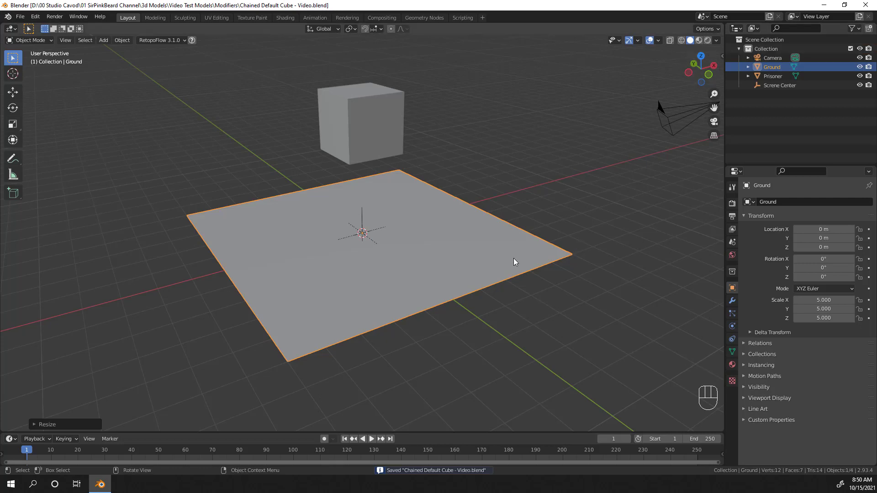
# Add a cube at the world origin with its size set to 1 m
pyautogui.moveTo(513, 262); pyautogui.dragTo(502, 261, button='middle')
pyautogui.click(524, 213)
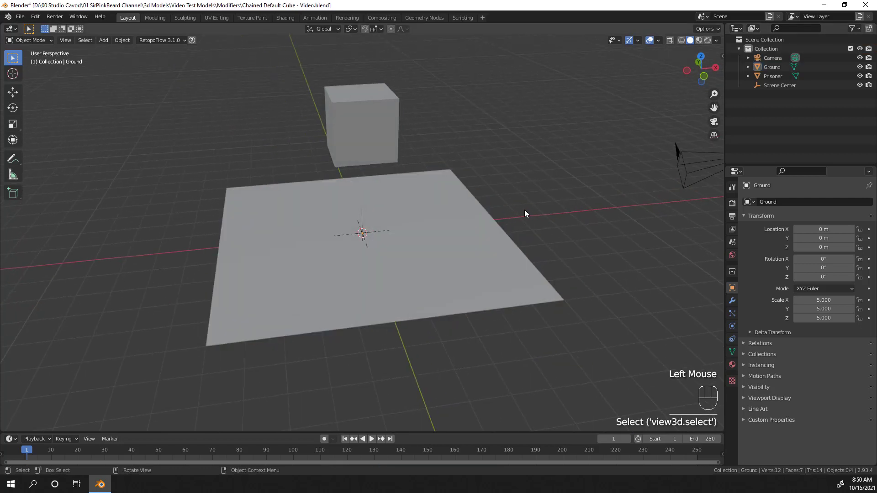
pyautogui.hotkey('shift', 'a')
pyautogui.moveTo(524, 210)
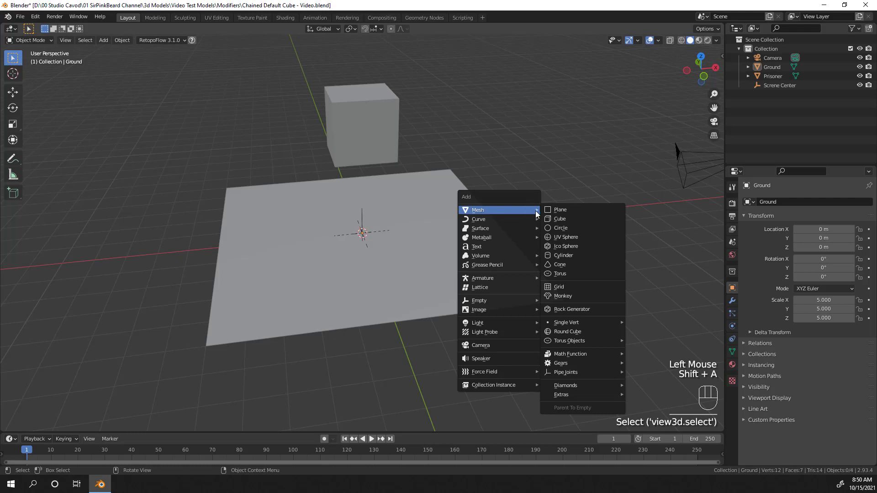
pyautogui.click(561, 219)
pyautogui.click(34, 426)
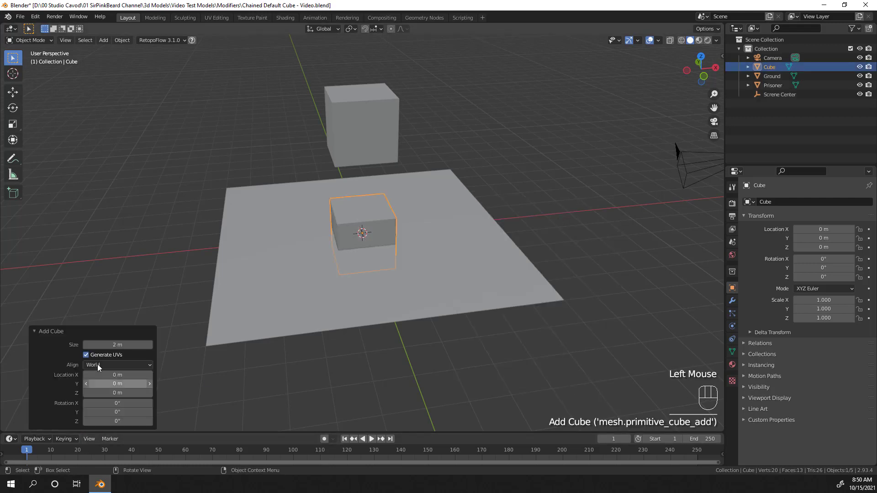
pyautogui.doubleClick(120, 344)
pyautogui.write('1')
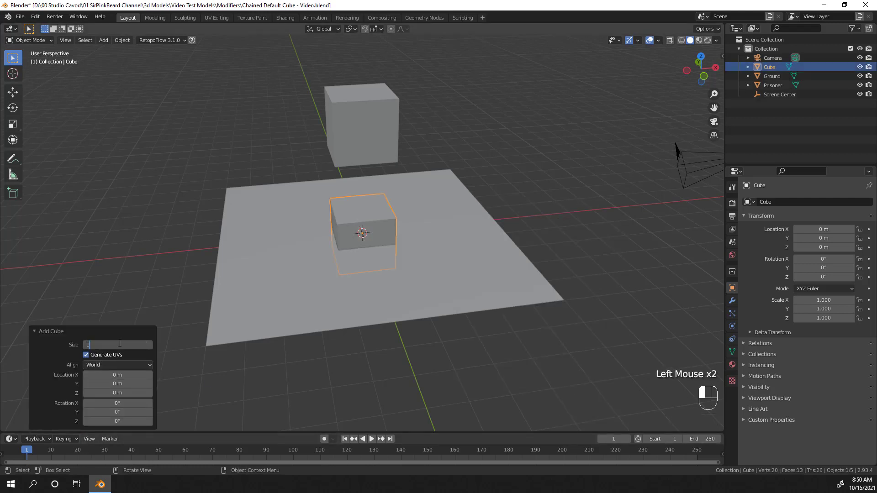
pyautogui.press('Return')
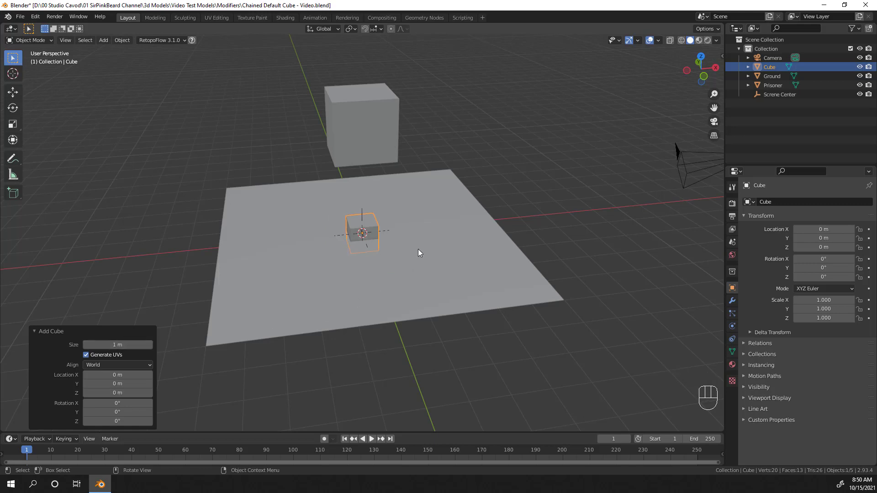
# Raise all of the small cube's geometry 0.5 m along Z in Edit Mode, leaving its origin point in place
pyautogui.press('Tab')
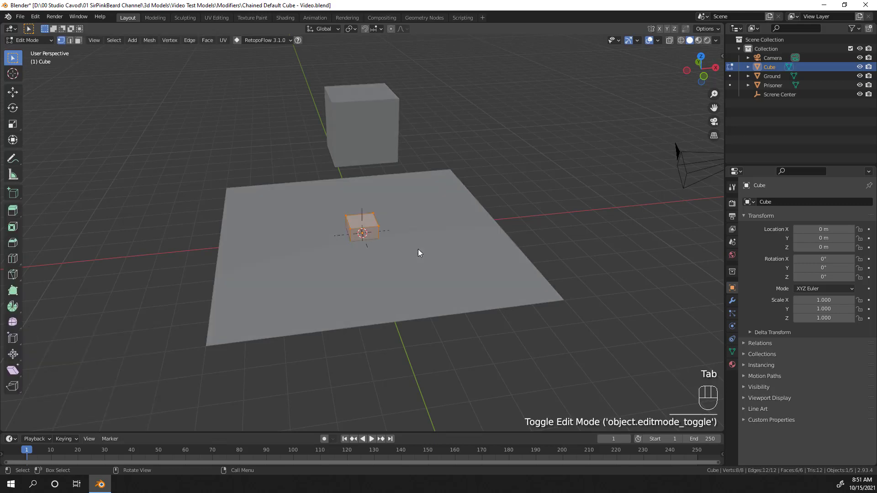
pyautogui.write('gz.5')
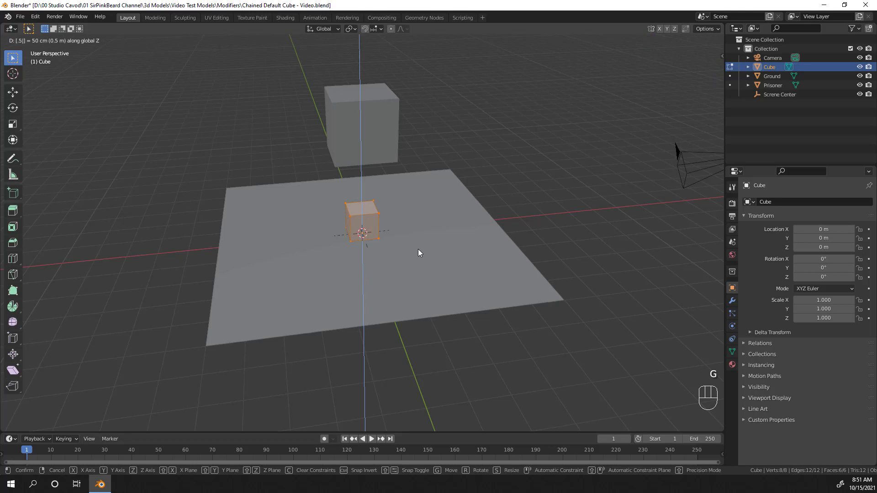
pyautogui.press('Return')
pyautogui.moveTo(505, 385); pyautogui.dragTo(489, 338, button='middle')
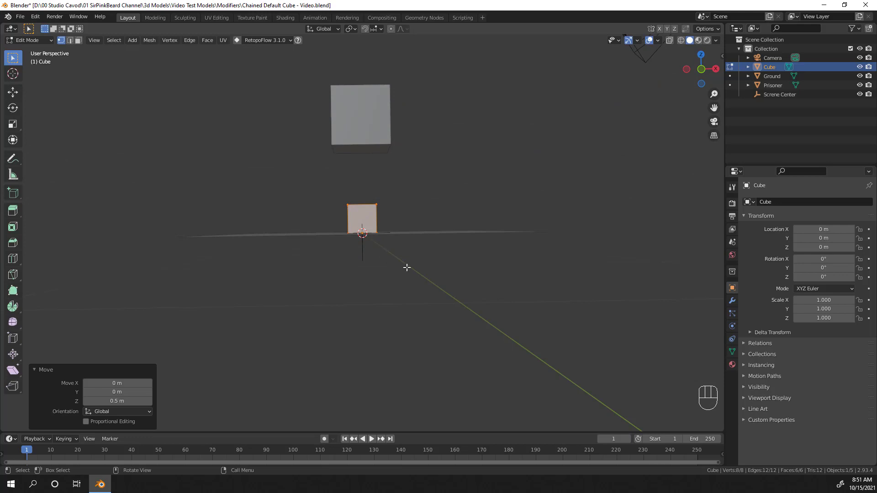
pyautogui.press('Tab')
pyautogui.moveTo(382, 216); pyautogui.dragTo(420, 231, button='middle')
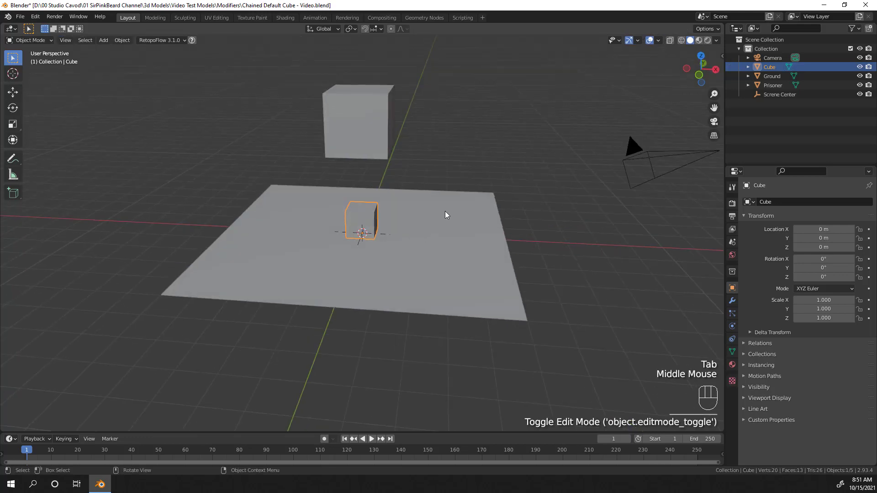
# Move the small cube in top view to the Ground plane's negative X, negative Y corner, at about X -4.5 m, Y -4.5 m
pyautogui.press('KP_7')
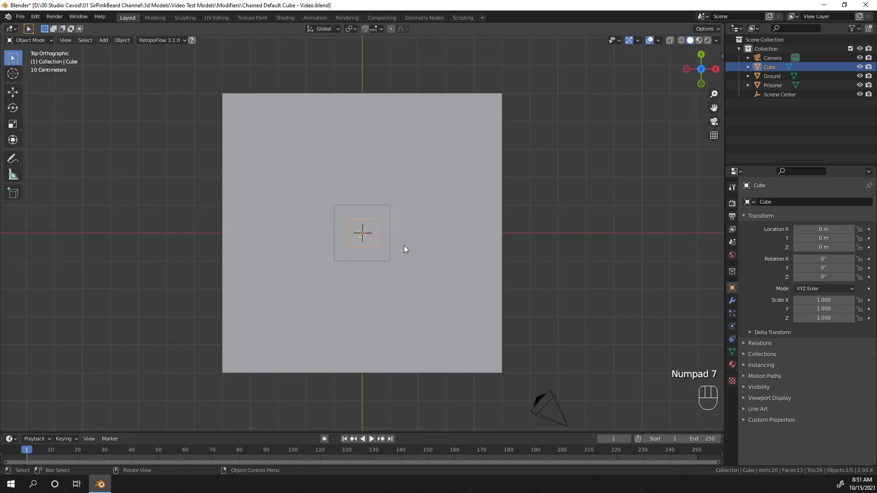
pyautogui.press('g')
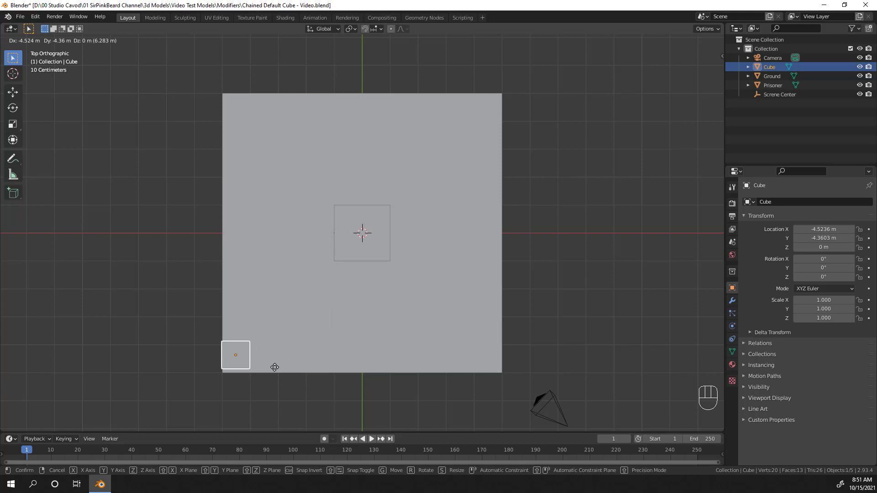
pyautogui.click(275, 373)
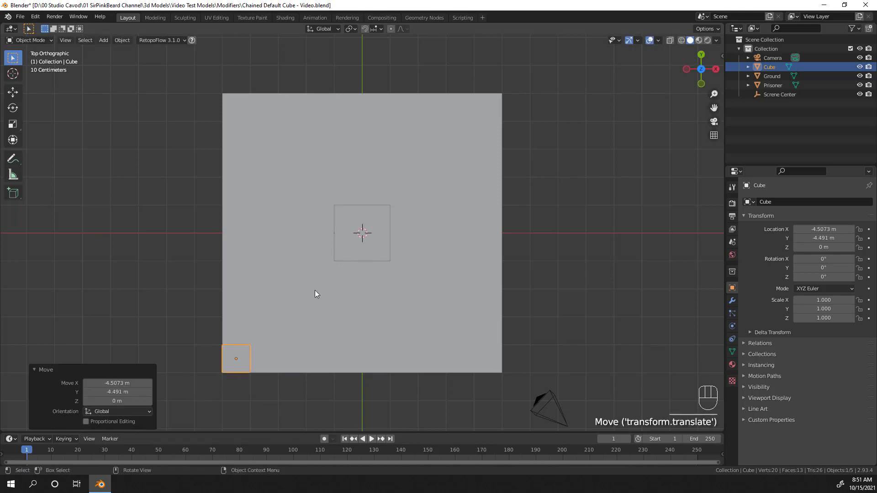
# Raise the corner cube's top face about 6 m along Z in Edit Mode to form a tall pillar
pyautogui.moveTo(315, 292); pyautogui.dragTo(222, 308, button='middle')
pyautogui.scroll(-2, 226, 309)
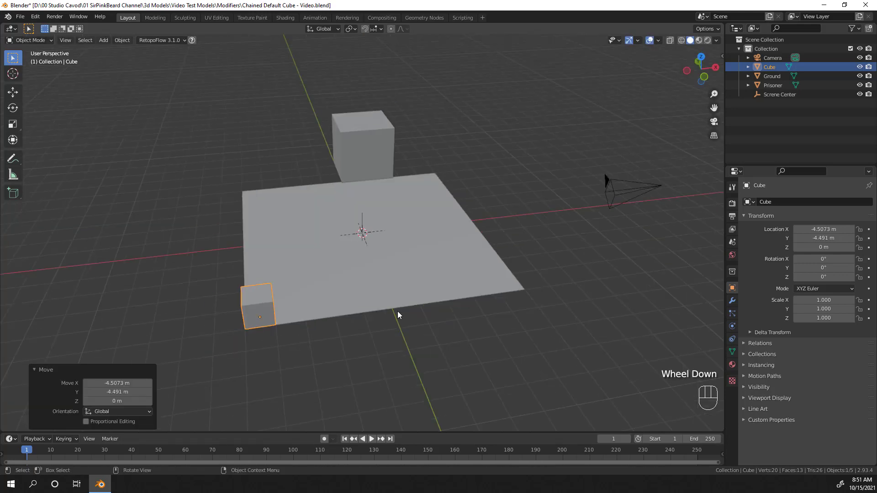
pyautogui.press('Tab')
pyautogui.press('3')
pyautogui.click(251, 295)
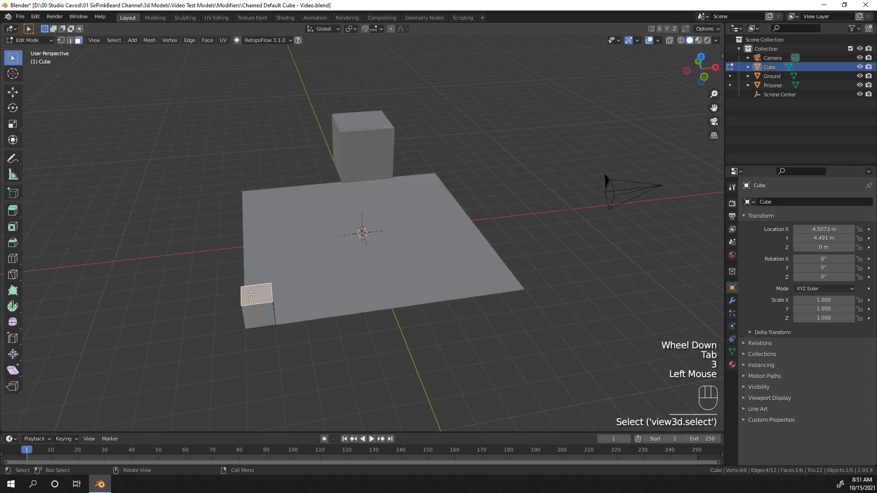
pyautogui.press('KP_1')
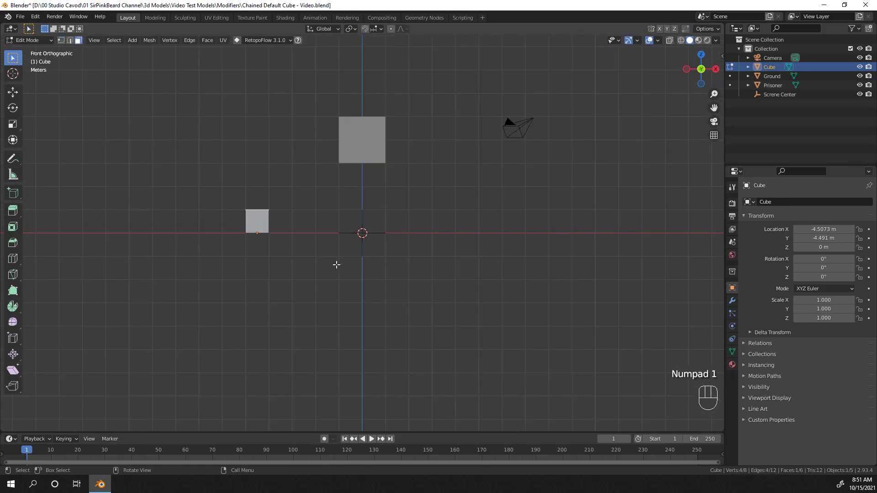
pyautogui.press('g')
pyautogui.press('z')
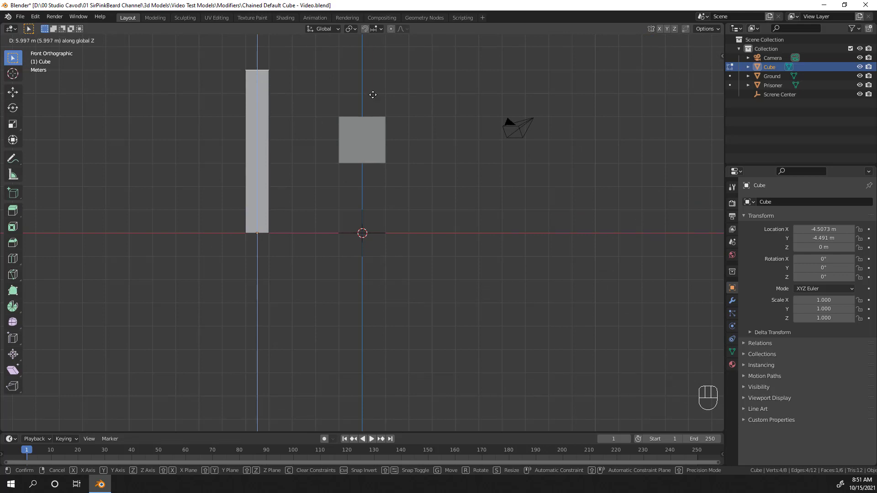
pyautogui.click(373, 95)
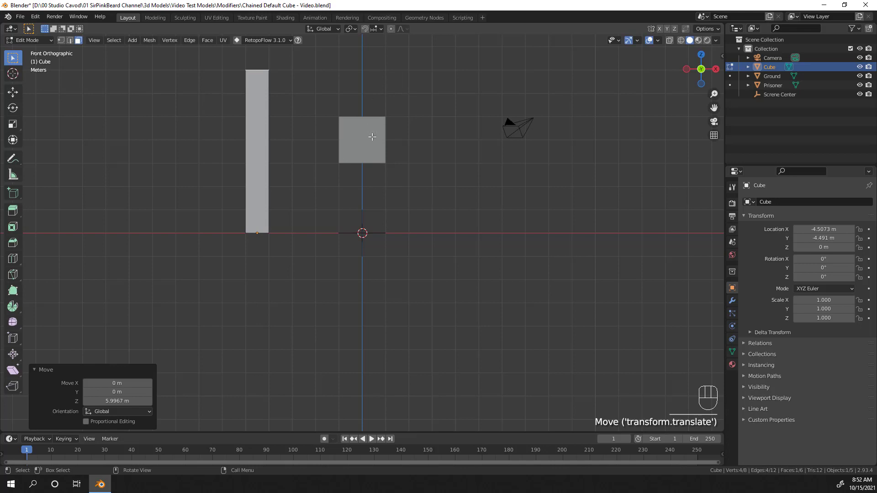
# Delete the pillar's bottom face and return to Object Mode
pyautogui.moveTo(373, 139); pyautogui.dragTo(357, 170, button='middle')
pyautogui.scroll(-2, 359, 176)
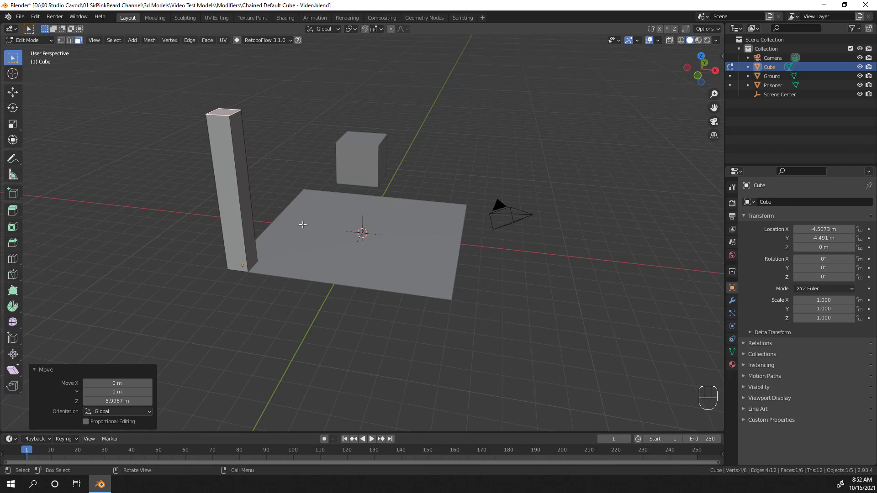
pyautogui.moveTo(302, 224); pyautogui.dragTo(274, 197, button='middle')
pyautogui.click(275, 196)
pyautogui.click(275, 196)
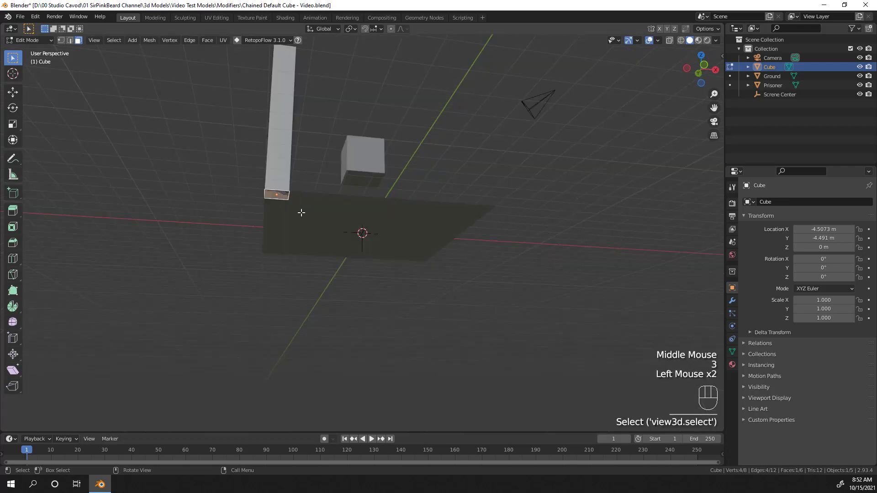
pyautogui.press('x')
pyautogui.click(363, 186)
pyautogui.moveTo(364, 186); pyautogui.dragTo(326, 261, button='middle')
pyautogui.press('Tab')
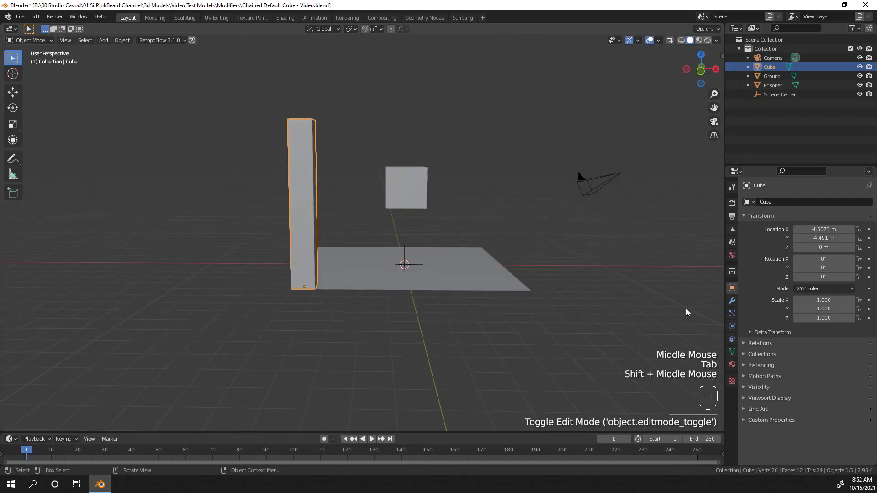
# Add a Mirror modifier to the pillar on the X and Y axes, using Screne Center as the mirror object
pyautogui.moveTo(328, 197); pyautogui.dragTo(285, 262, button='middle')
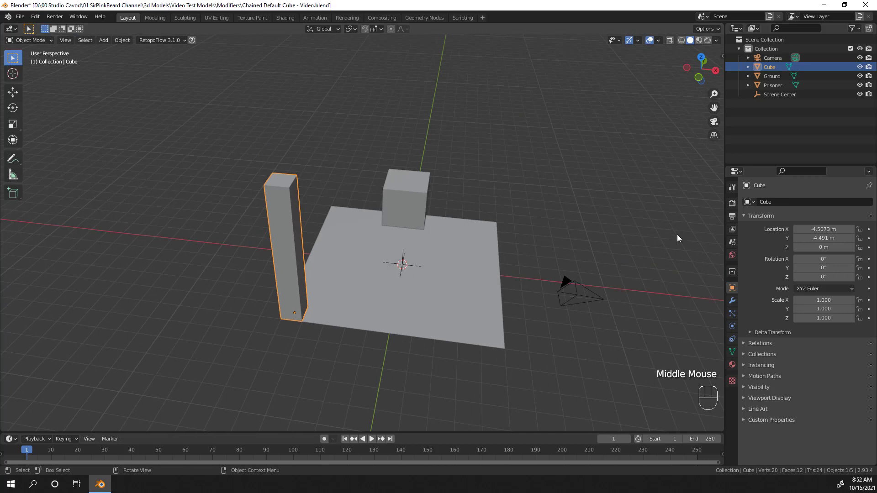
pyautogui.click(732, 300)
pyautogui.click(787, 202)
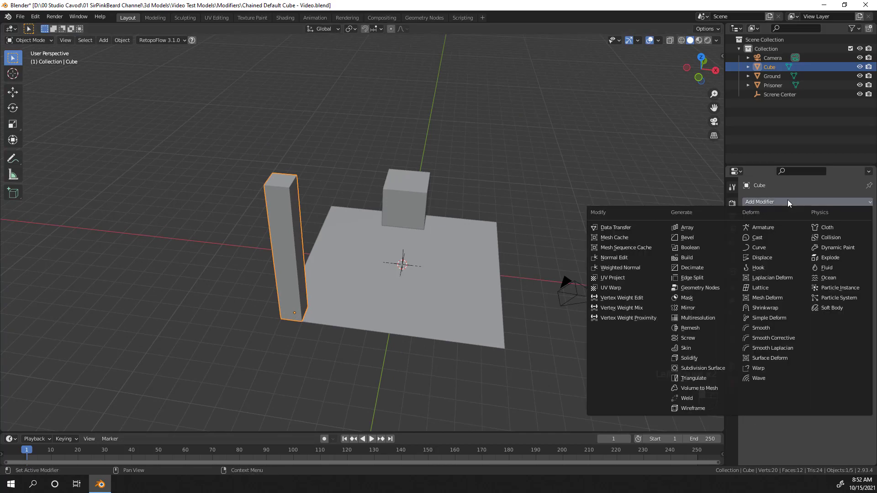
pyautogui.click(698, 305)
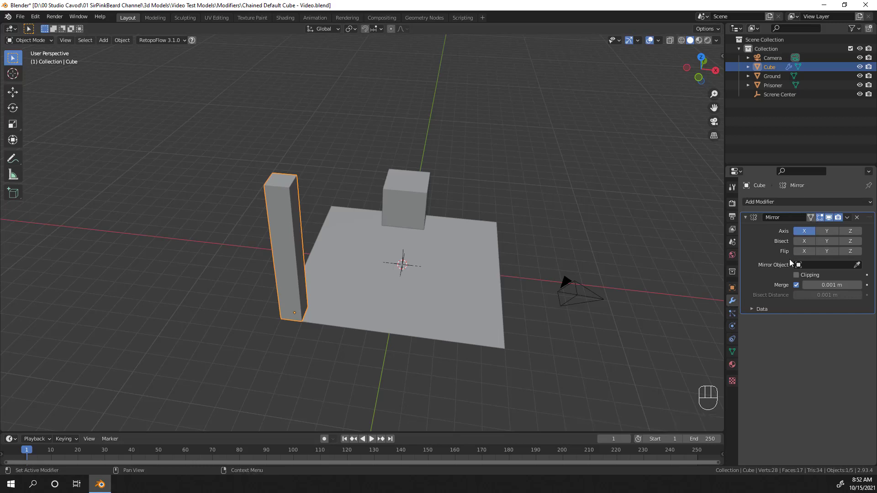
pyautogui.click(826, 230)
pyautogui.click(800, 266)
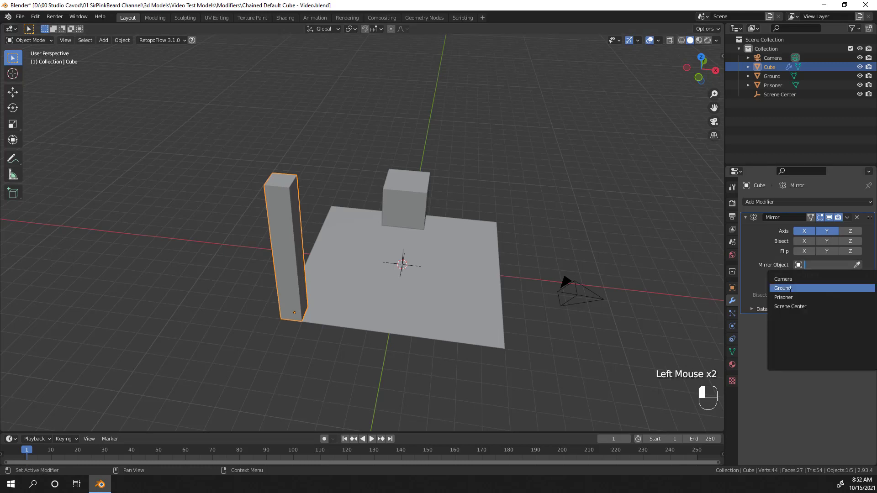
pyautogui.click(804, 305)
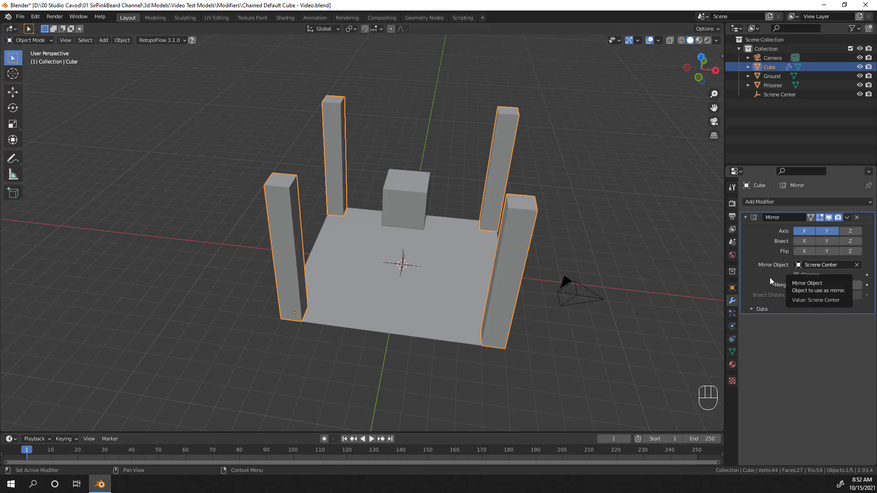
# Add a Bevel modifier to the mirrored pillars with an amount of 0.1 m
pyautogui.click(777, 202)
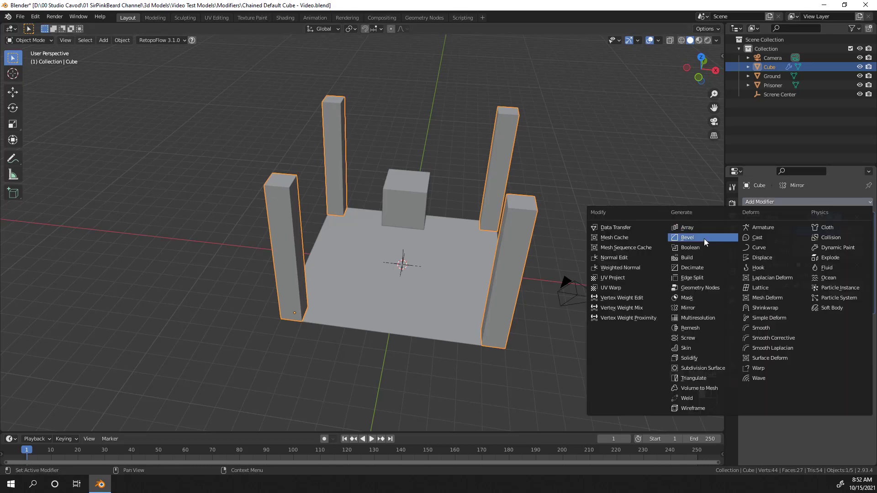
pyautogui.click(703, 238)
pyautogui.scroll(1, 320, 281)
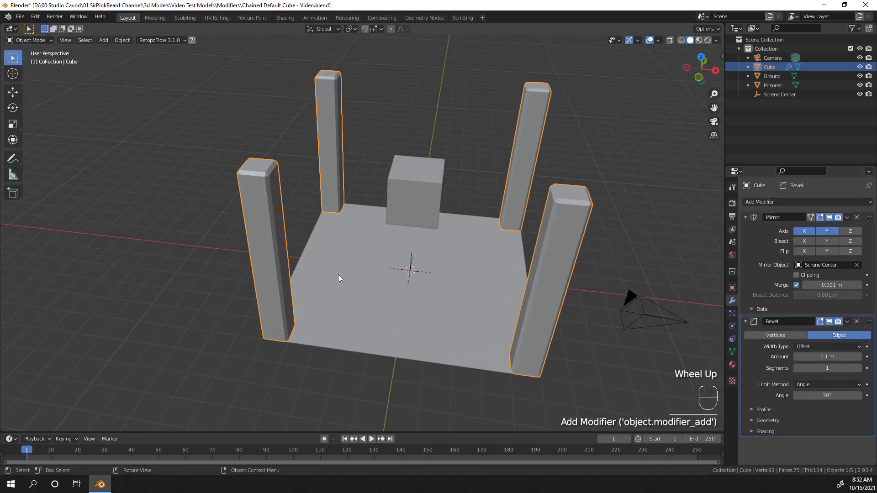
pyautogui.moveTo(338, 274); pyautogui.dragTo(288, 270, button='middle')
pyautogui.scroll(2, 280, 254)
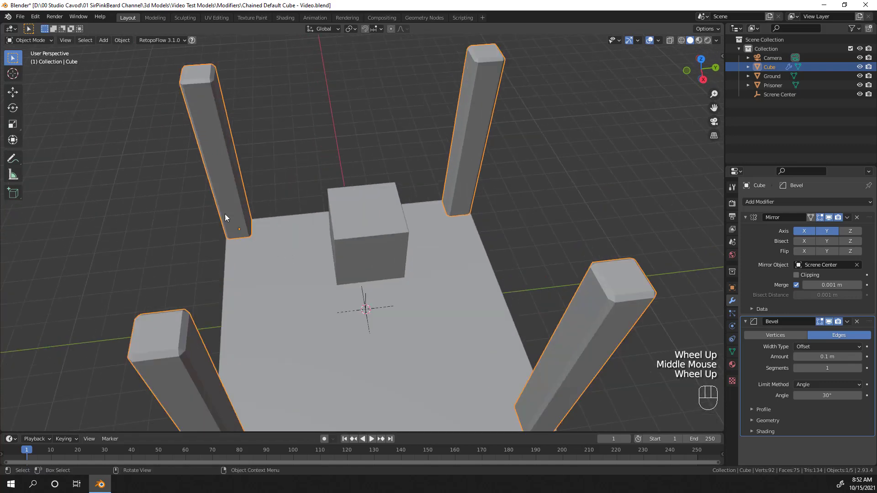
pyautogui.moveTo(215, 110); pyautogui.dragTo(232, 182, button='middle')
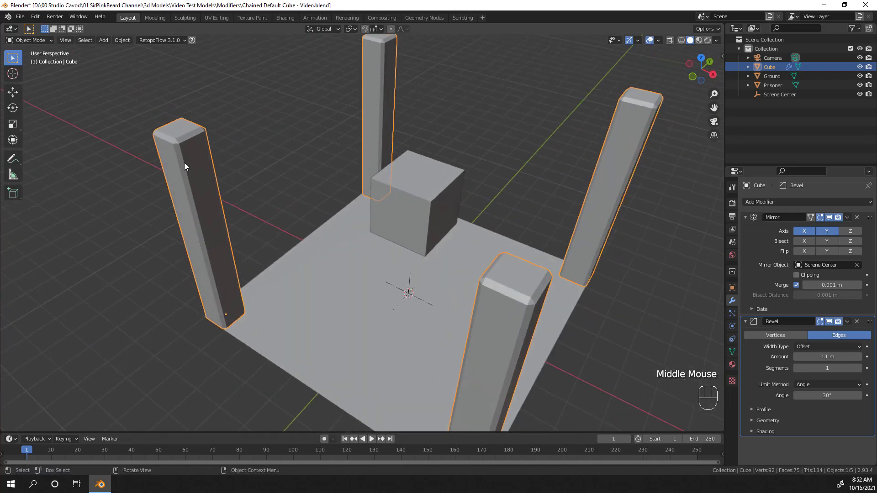
pyautogui.click(796, 356)
pyautogui.click(797, 357)
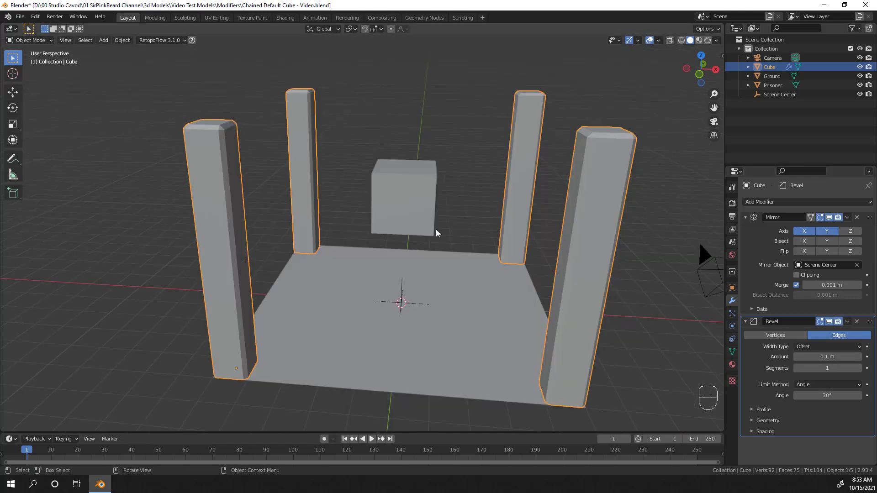
# Rename the pillar object from Cube to Pillar
pyautogui.doubleClick(770, 66)
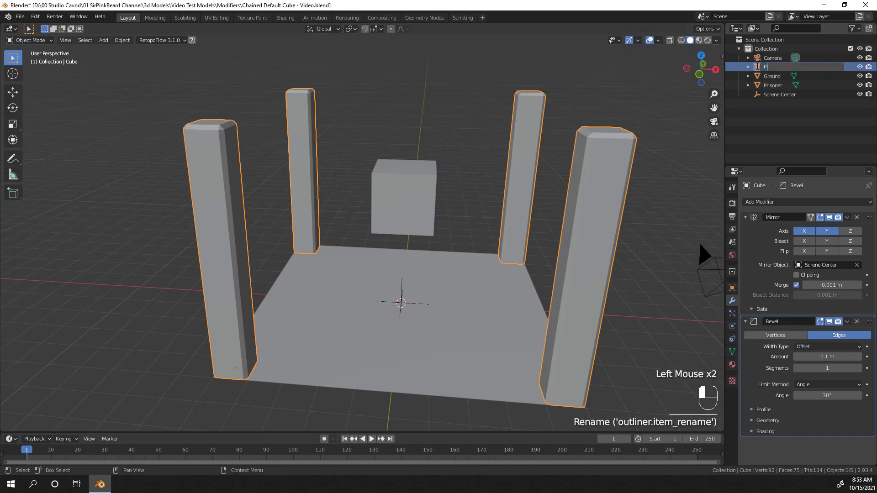
pyautogui.write('Pillar')
pyautogui.press('Return')
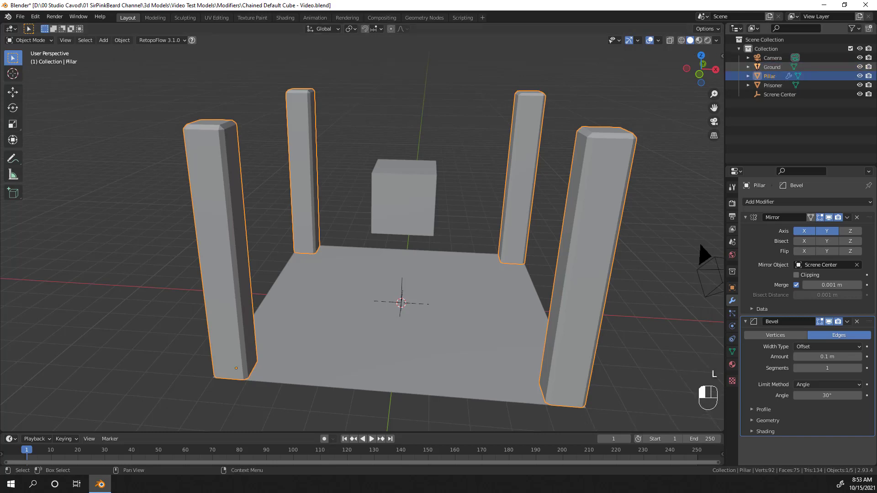
# Create two new collections directly under the Scene Collection and name them Chains and Light
pyautogui.click(764, 39)
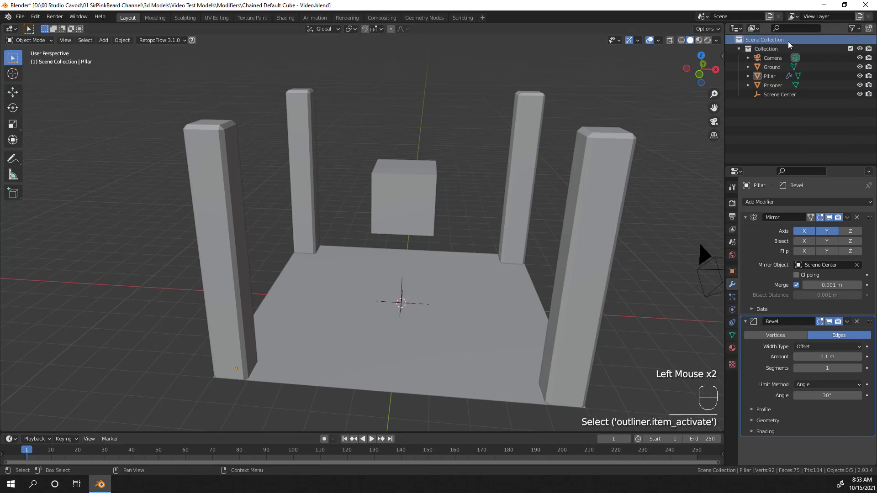
pyautogui.click(869, 29)
pyautogui.click(869, 29)
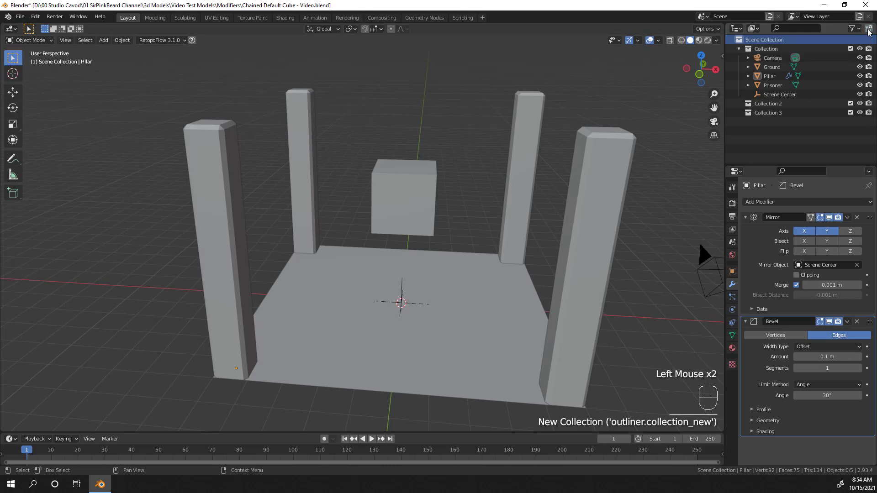
pyautogui.click(778, 113)
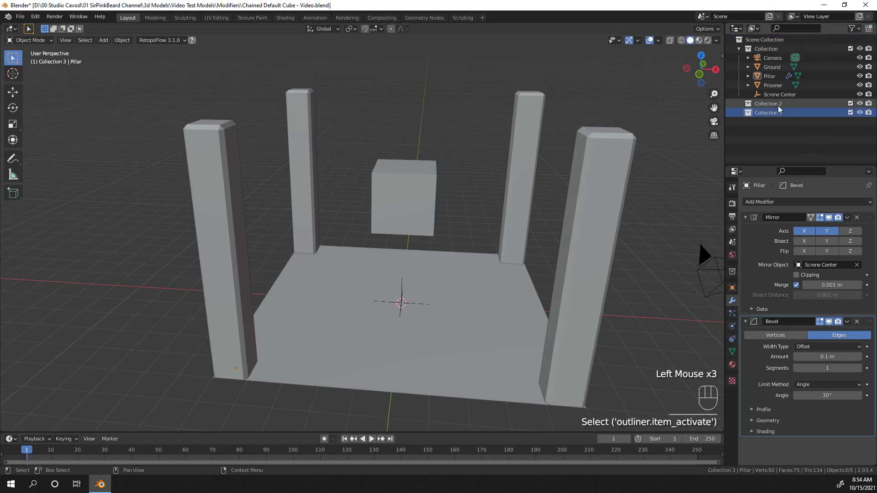
pyautogui.doubleClick(771, 112)
pyautogui.write('Light')
pyautogui.press('Return')
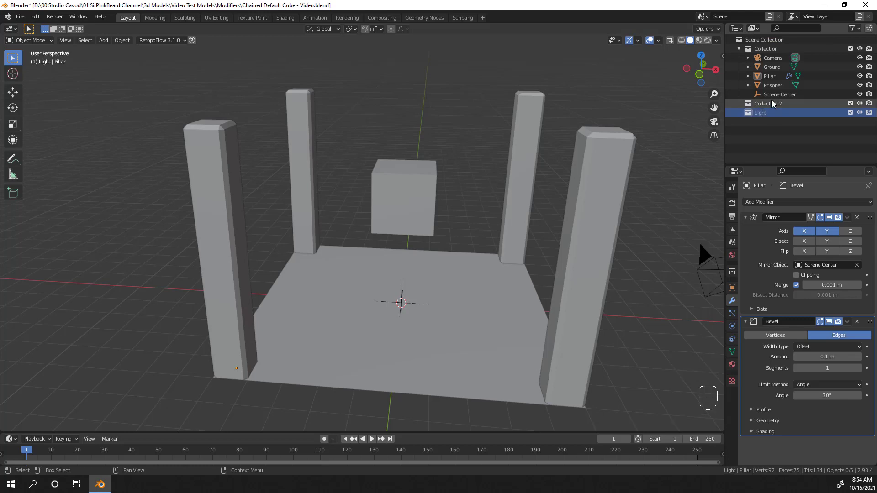
pyautogui.doubleClick(772, 104)
pyautogui.write('Chains')
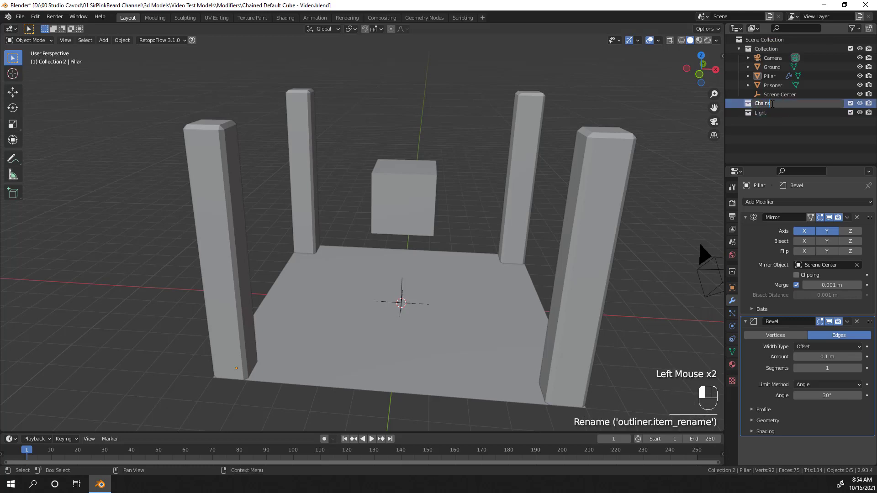
pyautogui.press('Return')
# Create three child collections inside Chains and rename the third one Eye Bolt
pyautogui.click(869, 29)
pyautogui.click(869, 28)
pyautogui.click(869, 28)
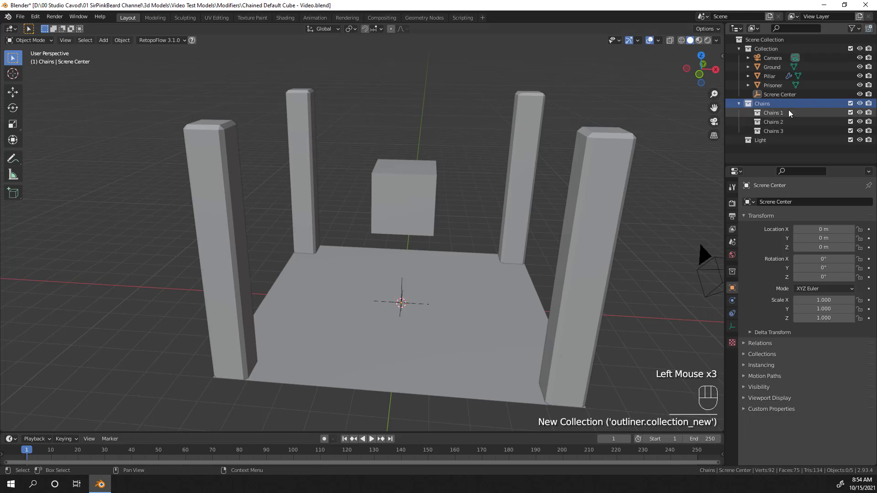
pyautogui.click(772, 132)
pyautogui.doubleClick(772, 131)
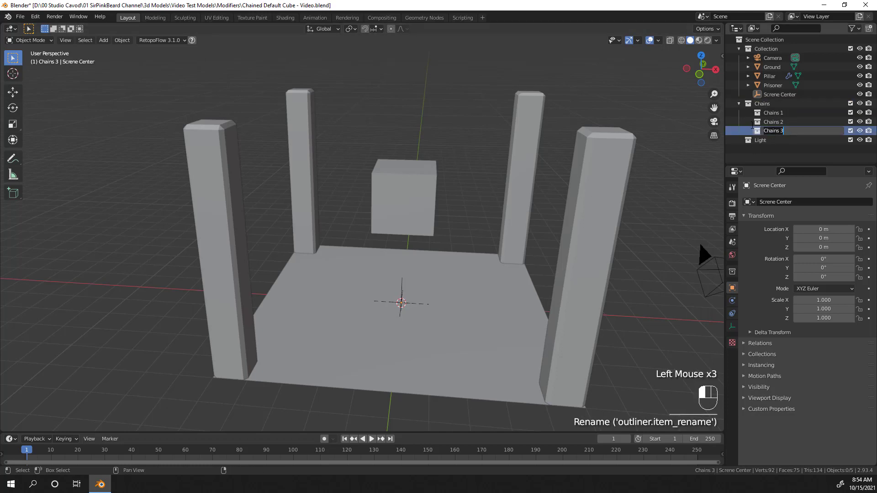
pyautogui.write('Eye Bolt')
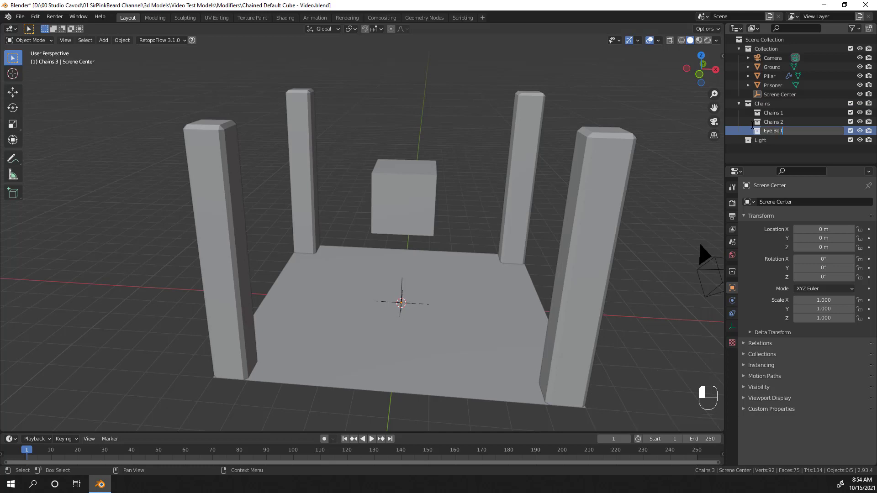
pyautogui.press('Return')
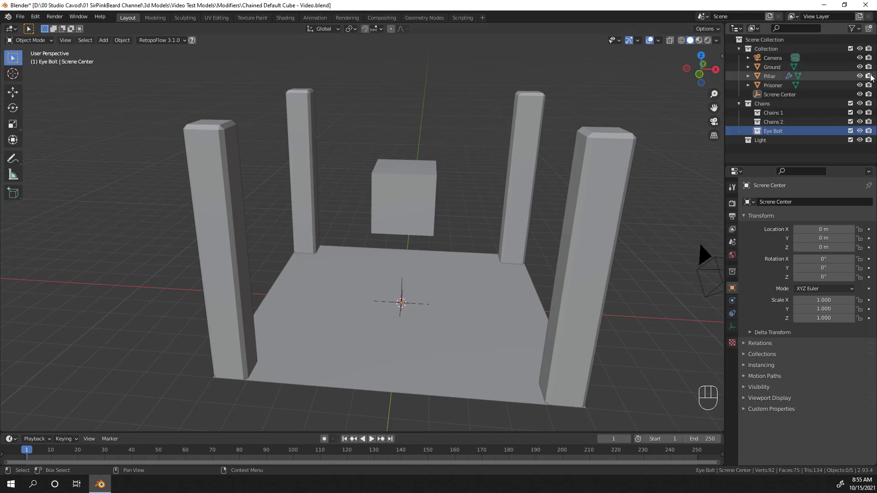
# Hide the Prisoner cube and add a torus at the scene center in the Eye Bolt collection
pyautogui.click(860, 85)
pyautogui.moveTo(438, 274); pyautogui.dragTo(402, 188, button='middle')
pyautogui.scroll(3, 460, 272)
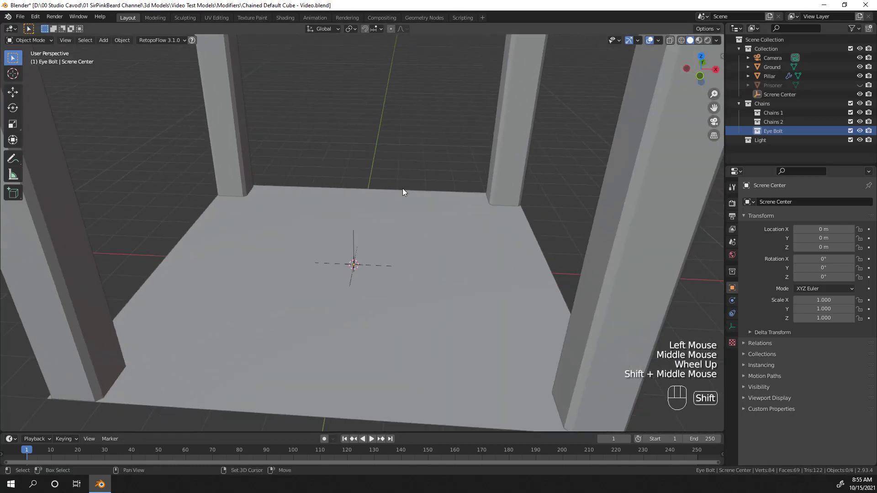
pyautogui.hotkey('shift', 'a')
pyautogui.click(432, 247)
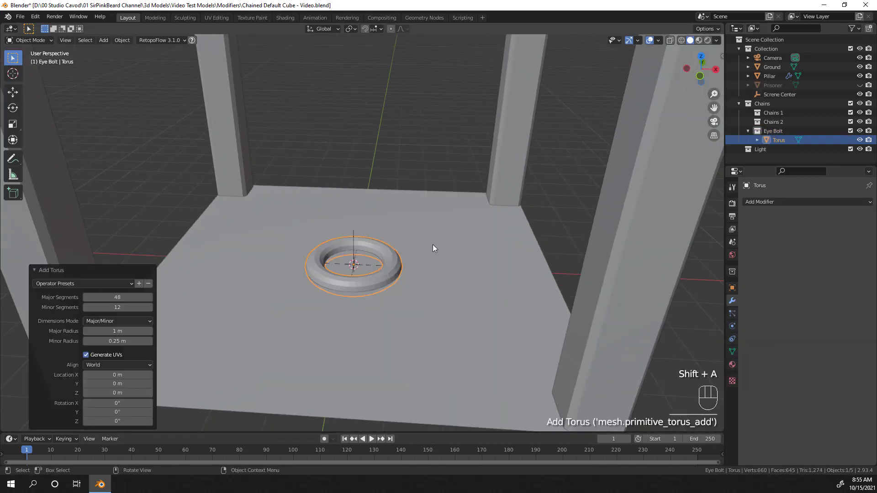
# Set the new torus to 16 major segments and 6 minor segments
pyautogui.click(102, 297)
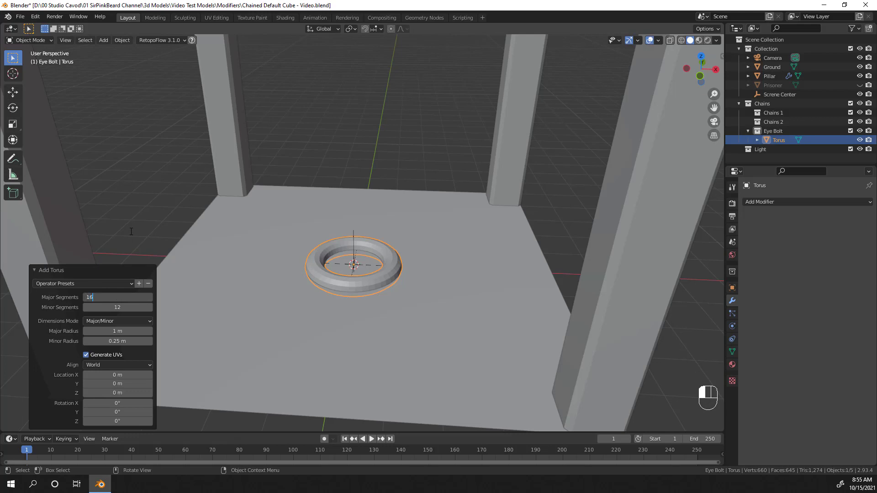
pyautogui.press('Return')
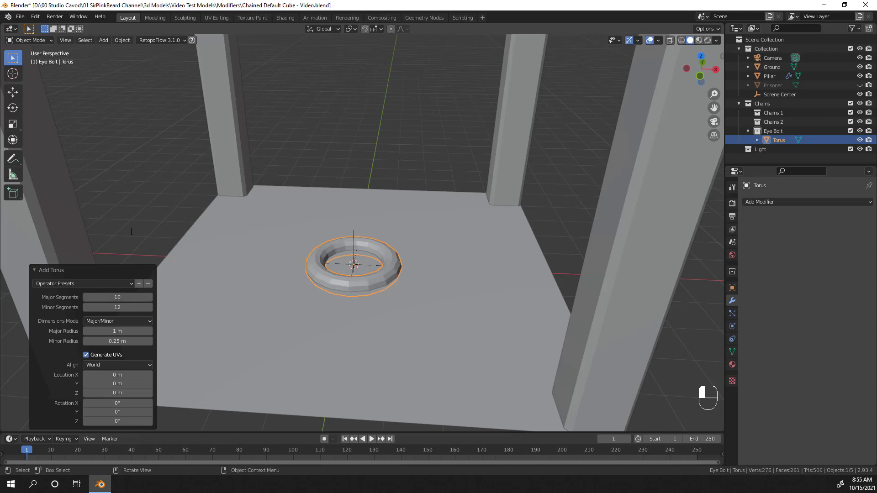
pyautogui.click(118, 305)
pyautogui.write('6')
pyautogui.press('Return')
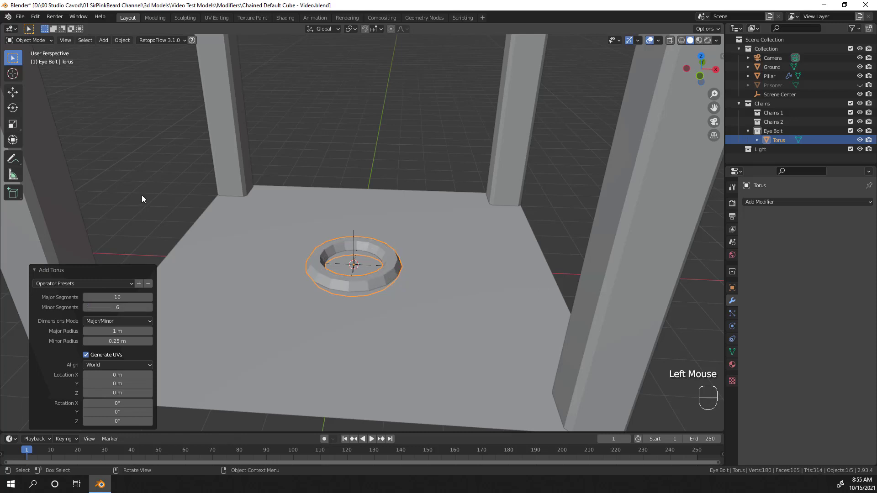
# Set the torus to 8 minor segments, a major radius of 0.1 m and a minor radius of 0.03 m
pyautogui.click(110, 309)
pyautogui.write('8')
pyautogui.press('Tab')
pyautogui.write('0.1')
pyautogui.press('Return')
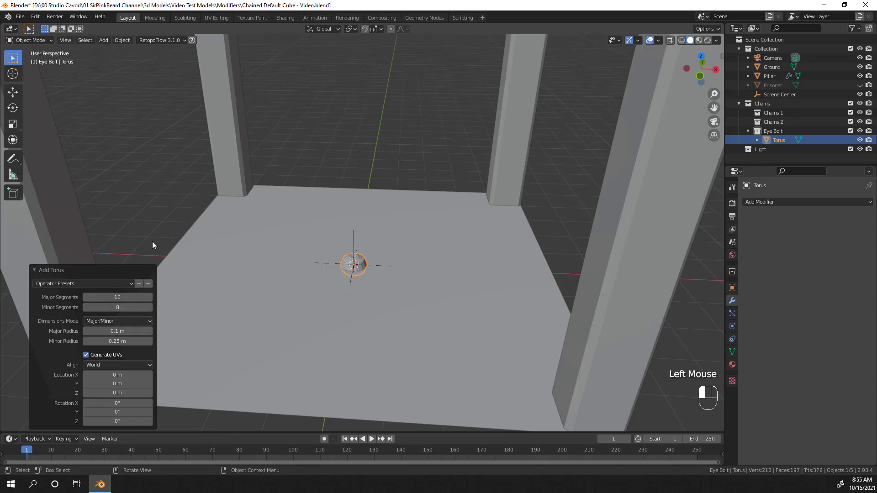
pyautogui.click(128, 340)
pyautogui.hotkey('ctrl', 'a')
pyautogui.write('0.03')
pyautogui.press('Return')
# Scale the torus uniformly by 1.4
pyautogui.scroll(4, 347, 312)
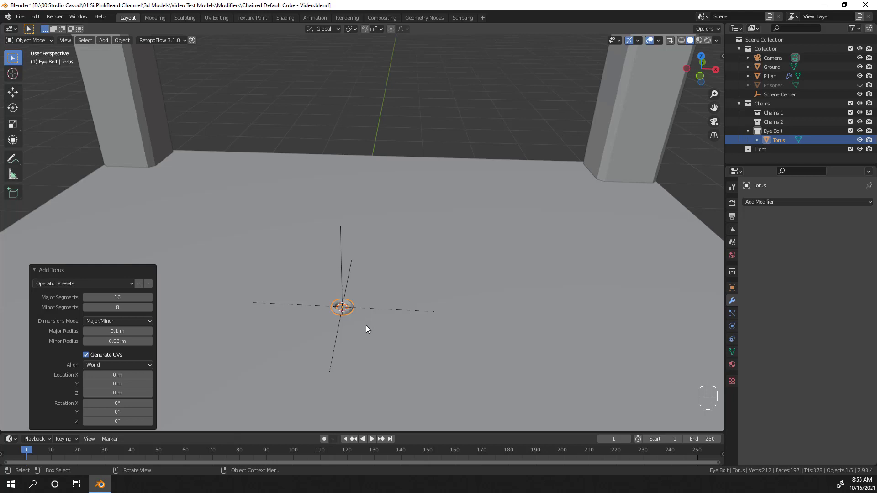
pyautogui.write('s')
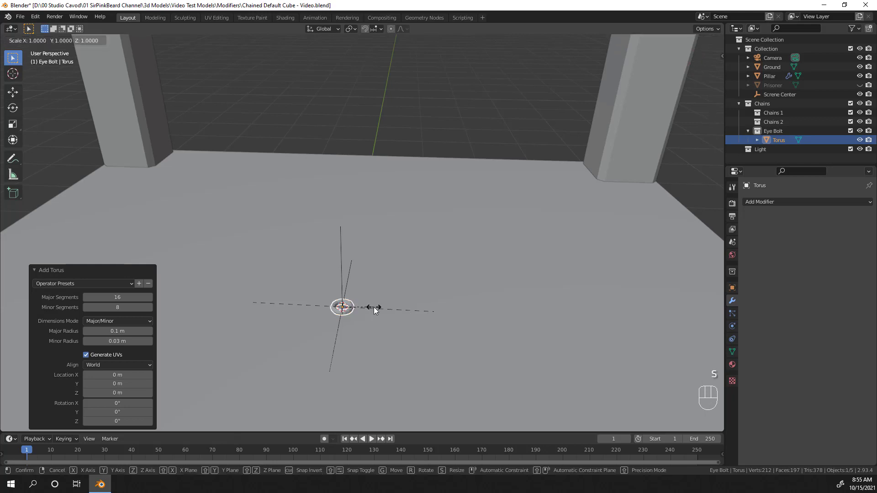
pyautogui.write('1.4')
pyautogui.press('Return')
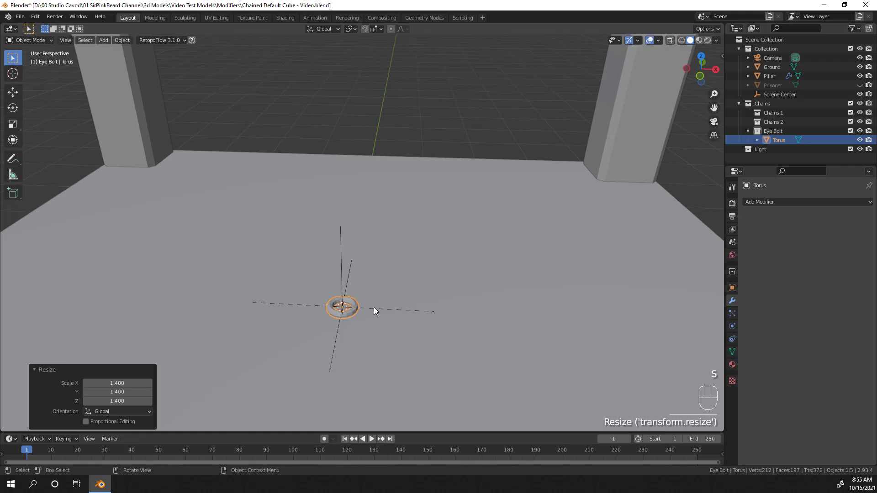
# Add a cylinder with 12 vertices to the torus mesh in Edit Mode
pyautogui.moveTo(374, 308); pyautogui.dragTo(261, 288, button='middle')
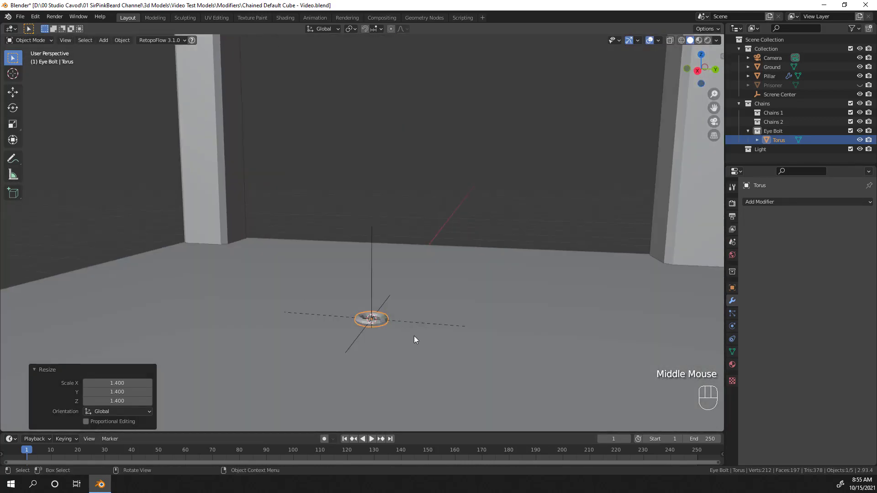
pyautogui.moveTo(406, 332)
pyautogui.mouseDown(button='middle')
pyautogui.moveTo(421, 348)
pyautogui.moveTo(407, 317)
pyautogui.mouseUp(button='middle')
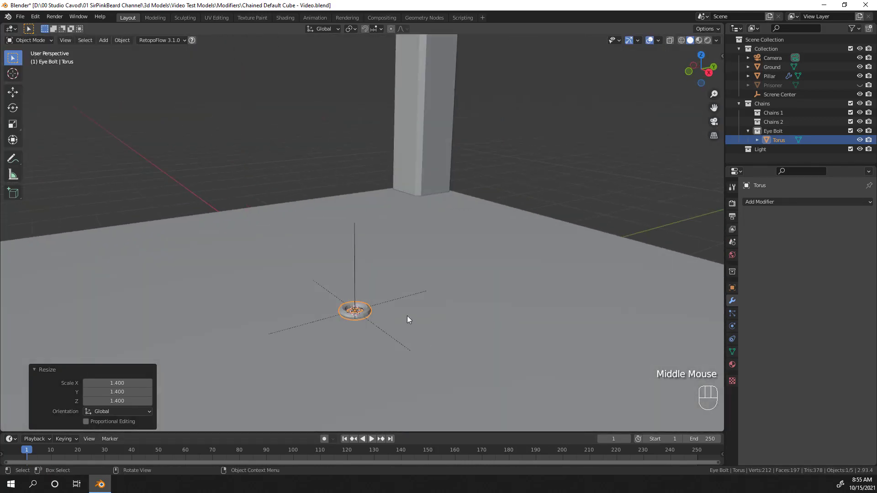
pyautogui.scroll(1, 360, 354)
pyautogui.press('Tab')
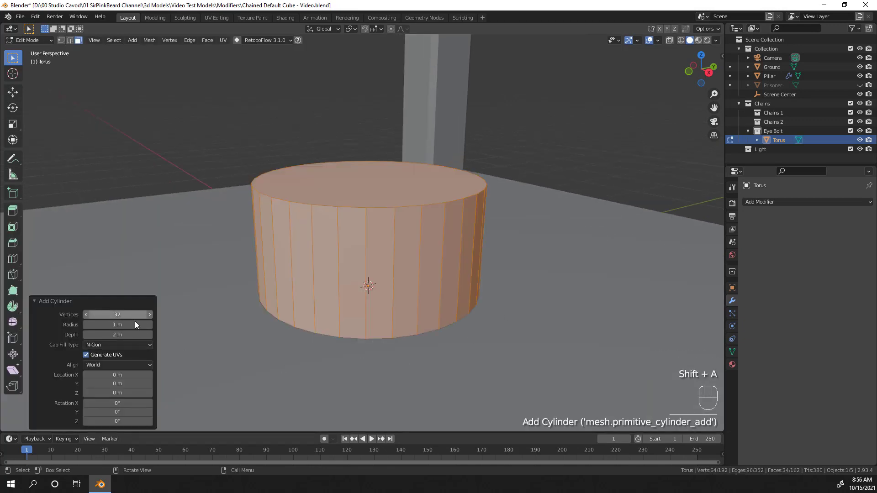
pyautogui.click(132, 315)
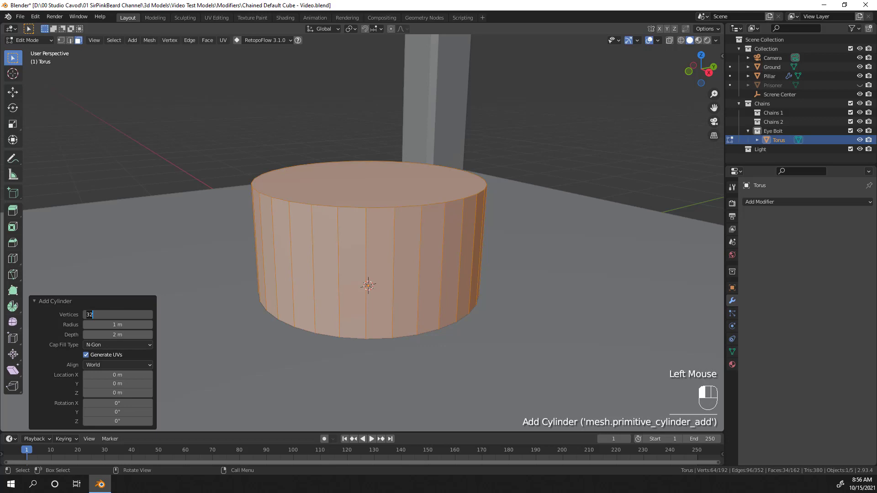
pyautogui.write('12')
pyautogui.press('Return')
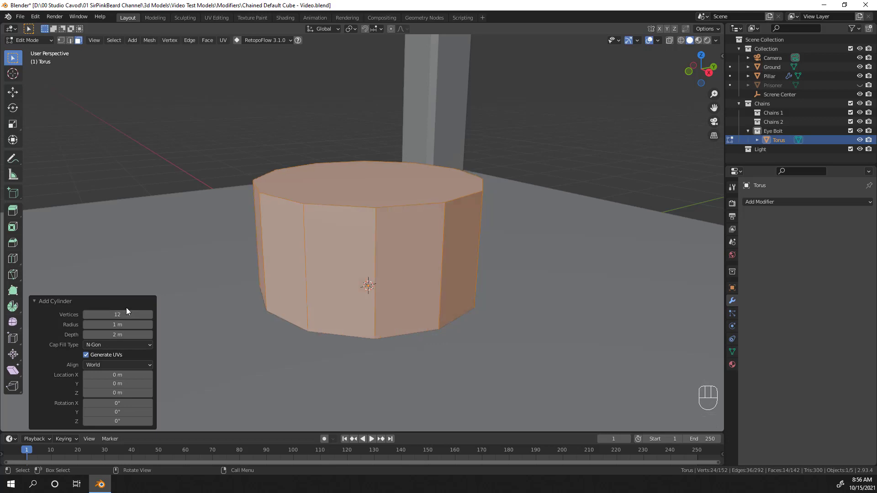
# Set the new cylinder's radius to 0.05 m and its depth to 0.5 m
pyautogui.click(124, 324)
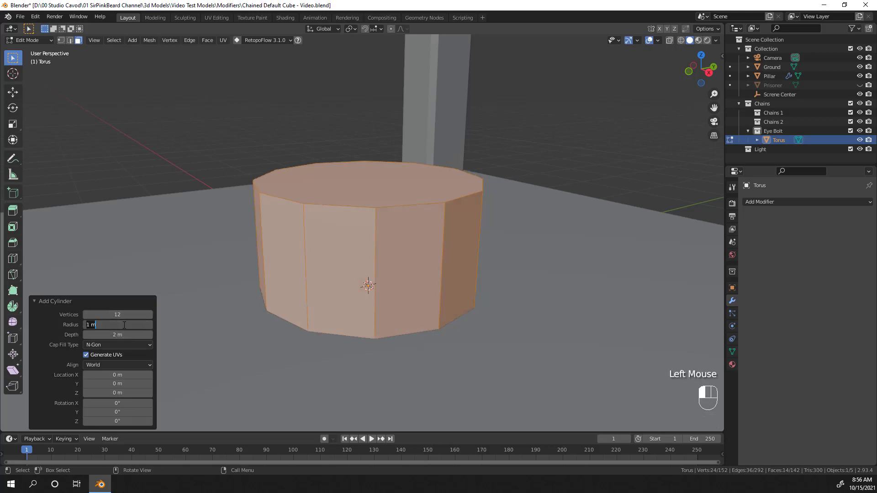
pyautogui.write('0.05')
pyautogui.press('Return')
pyautogui.click(139, 335)
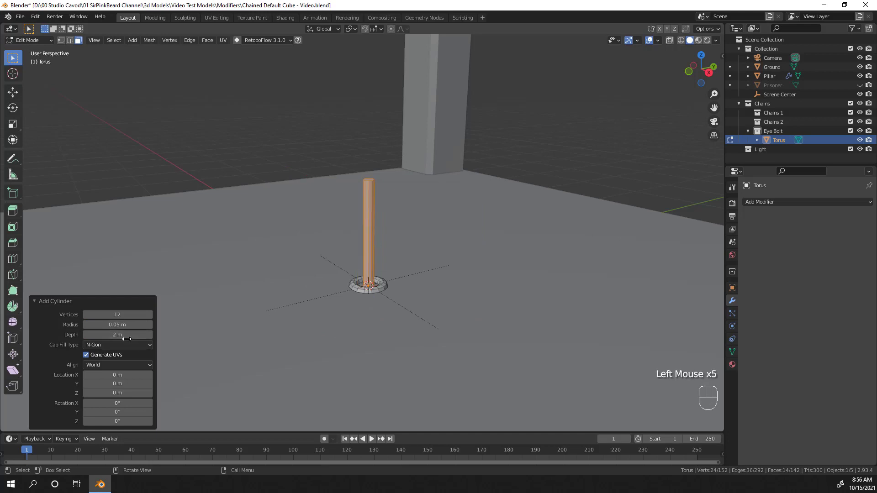
pyautogui.write('0.5')
pyautogui.click(477, 289)
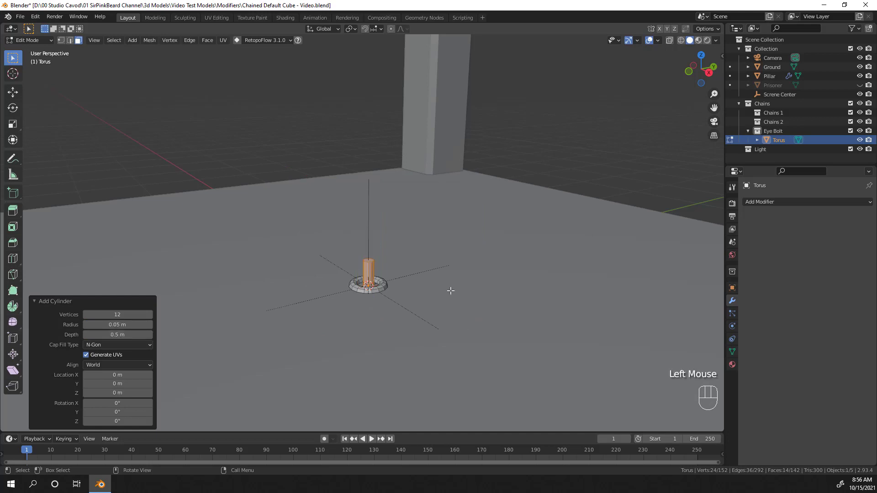
# Raise the whole torus object along Z above the ground in Object Mode and return to editing its mesh
pyautogui.press('Tab')
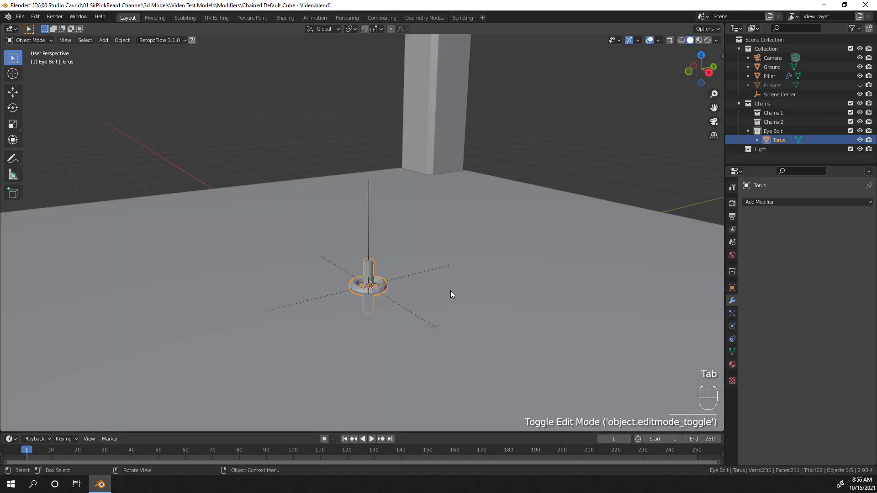
pyautogui.press('g')
pyautogui.press('z')
pyautogui.click(442, 213)
pyautogui.press('Tab')
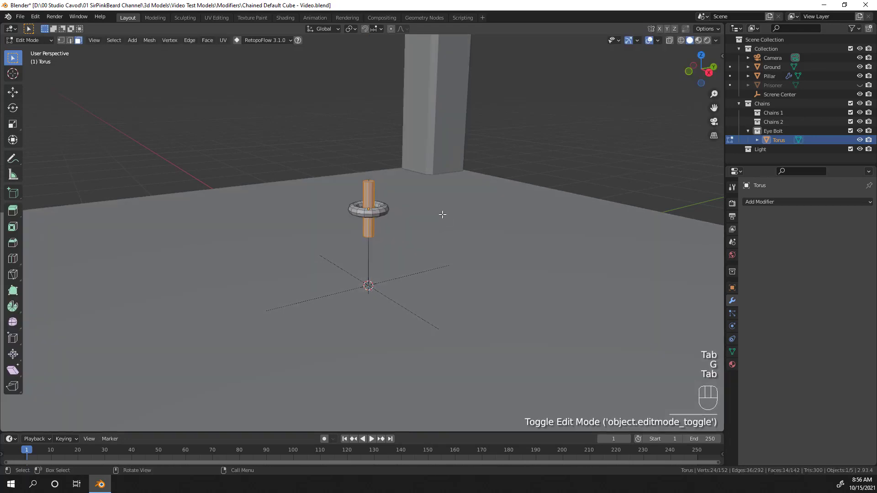
# Rotate the cylinder 90° in the right side view so it lies horizontal, and scale it uniformly to about 0.78
pyautogui.press('KP_3')
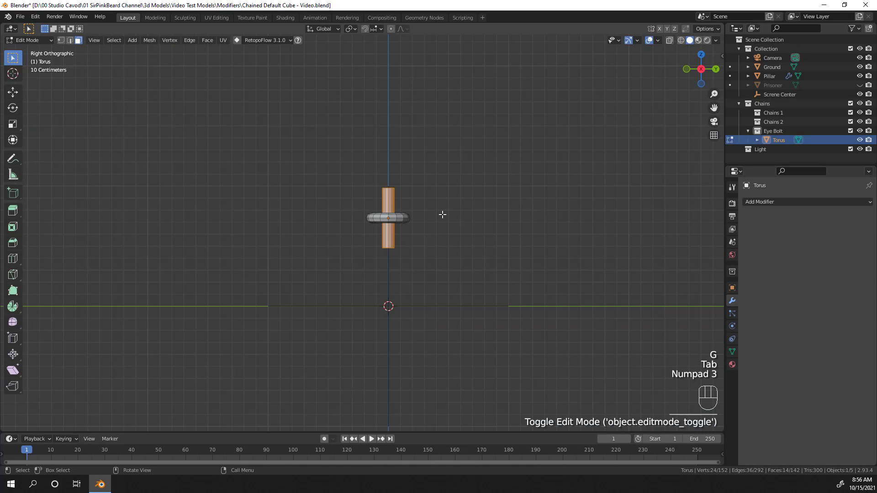
pyautogui.scroll(2, 442, 214)
pyautogui.keyDown('shift'); pyautogui.moveTo(439, 206); pyautogui.dragTo(416, 215, button='middle'); pyautogui.keyUp('shift')
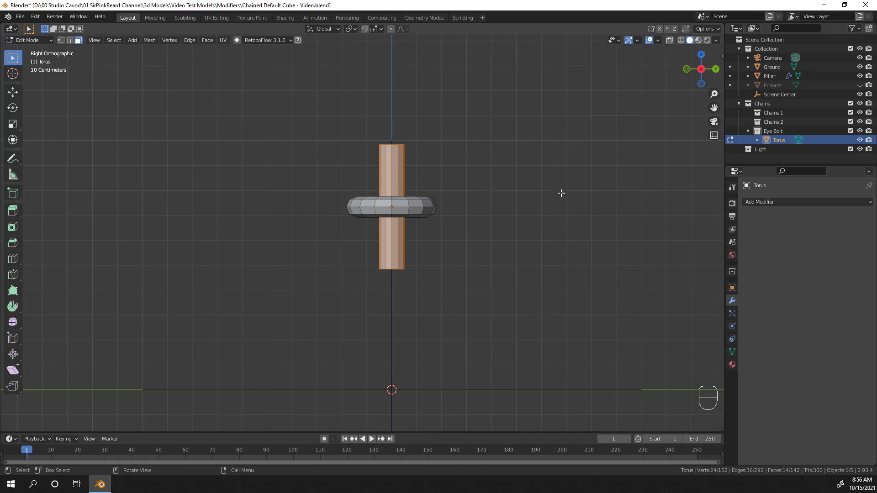
pyautogui.press('r')
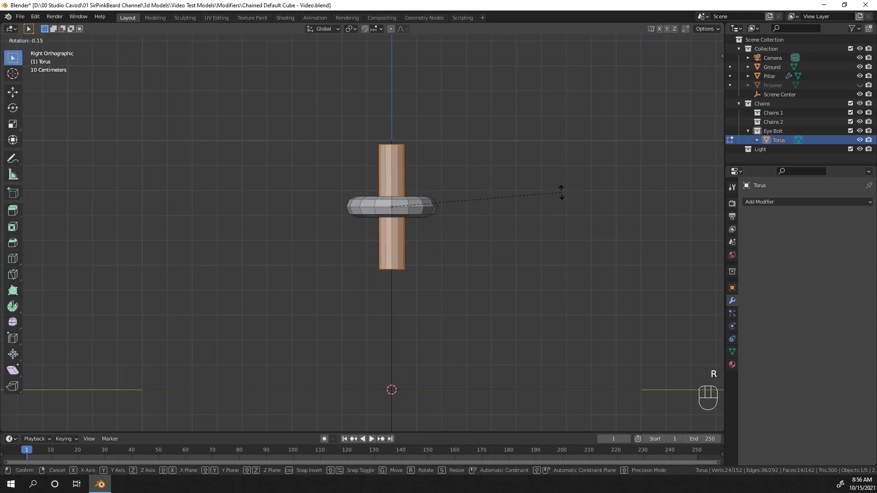
pyautogui.write('90')
pyautogui.press('Return')
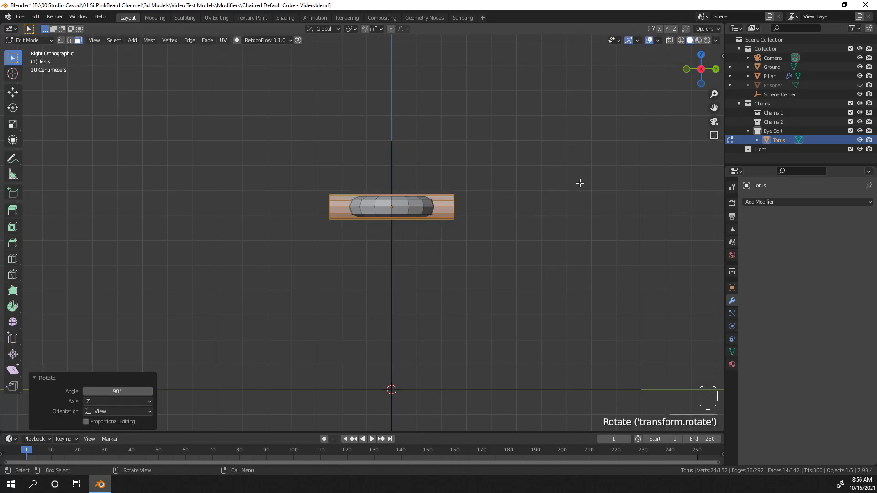
pyautogui.press('s')
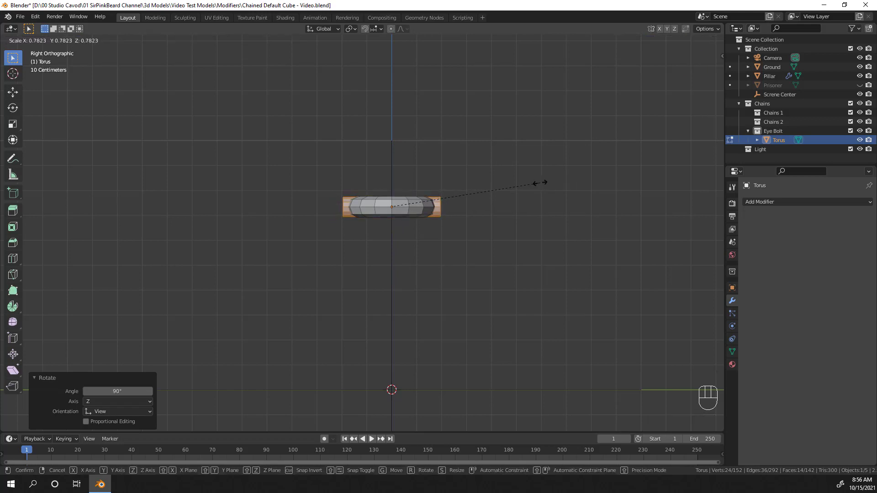
pyautogui.click(542, 182)
# Delete the cylinder's end cap face on the +Y side
pyautogui.moveTo(477, 248); pyautogui.dragTo(452, 254, button='middle')
pyautogui.press('3')
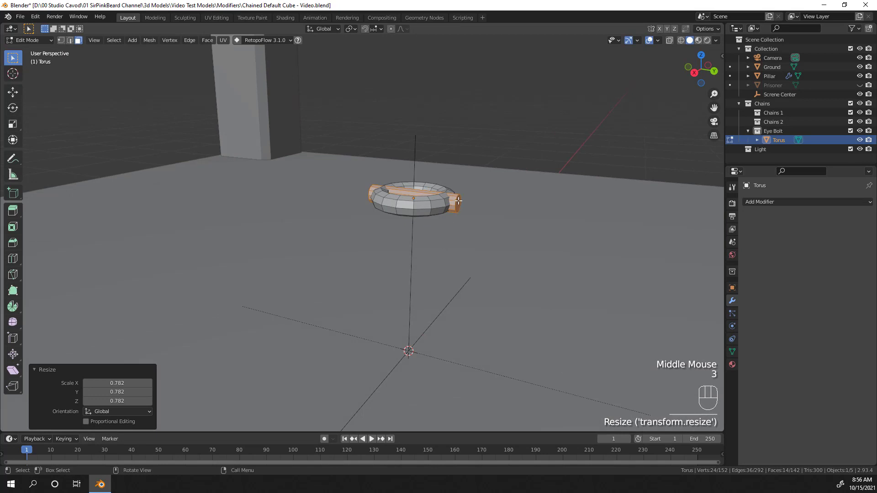
pyautogui.click(458, 203)
pyautogui.press('x')
pyautogui.click(495, 212)
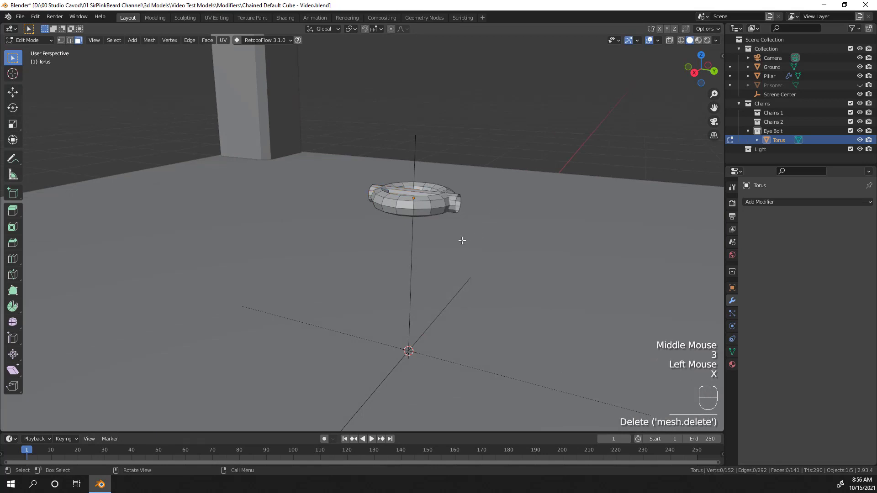
# Move the cylinder's side faces about -0.34 m along Y so the shaft extends outward from the ring
pyautogui.keyDown('alt'); pyautogui.click(456, 201); pyautogui.keyUp('alt')
pyautogui.press('KP_7')
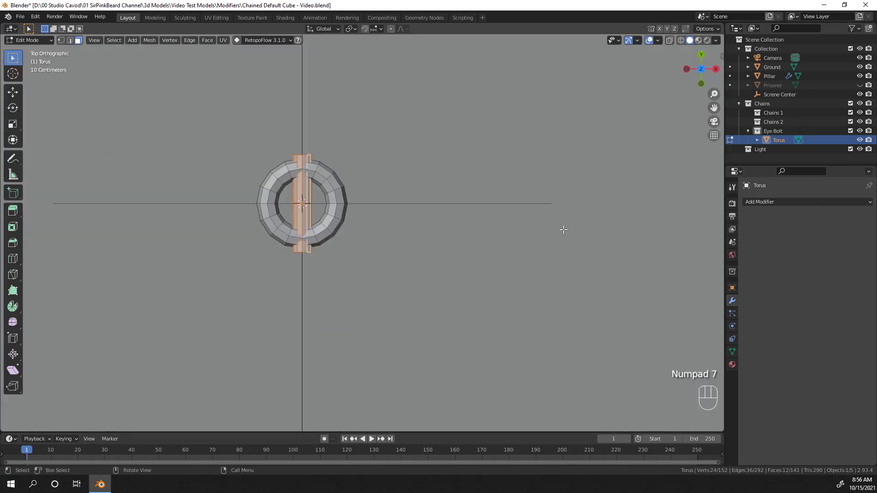
pyautogui.press('g')
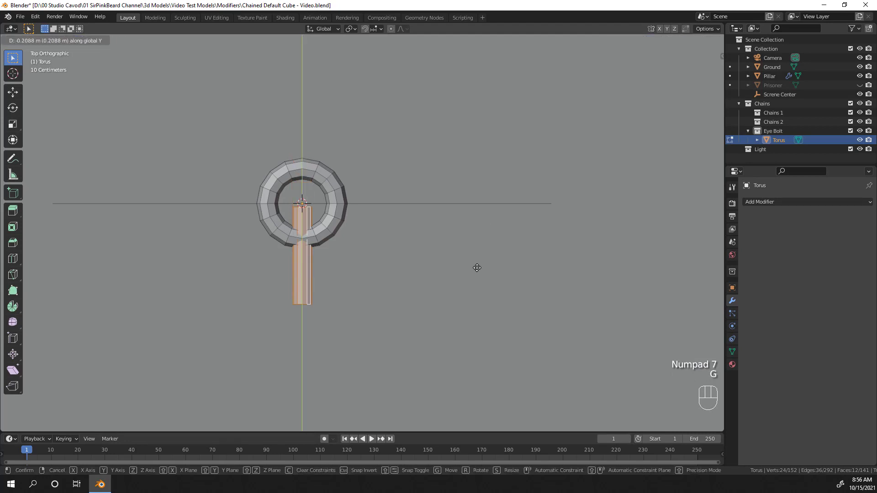
pyautogui.click(471, 300)
pyautogui.moveTo(434, 357); pyautogui.dragTo(297, 294, button='middle')
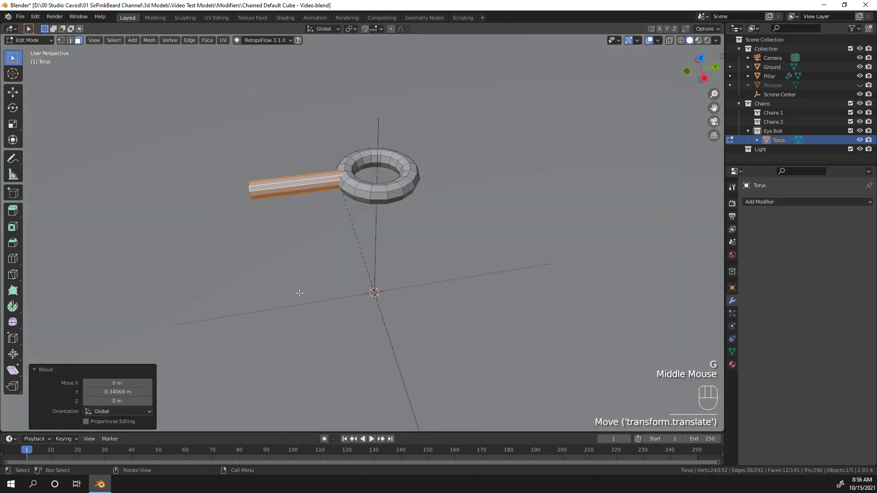
# Shade the combined ring and shaft object smooth in Object Mode
pyautogui.scroll(2, 297, 220)
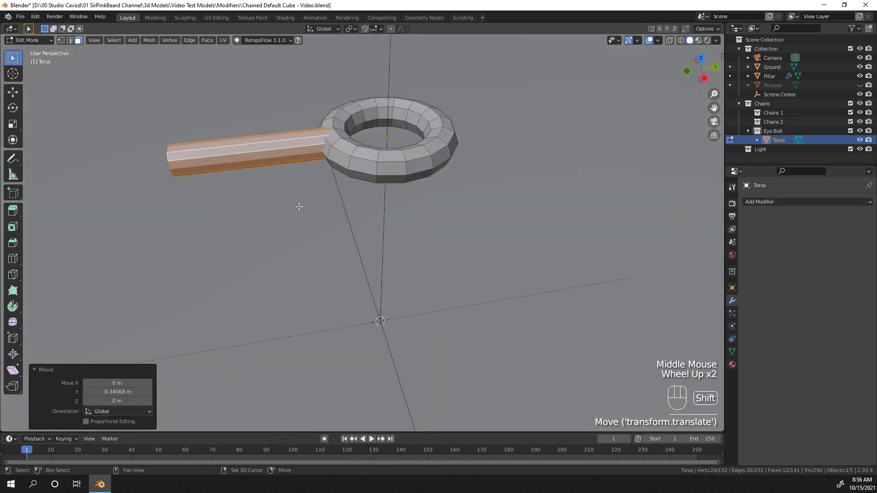
pyautogui.keyDown('shift'); pyautogui.moveTo(298, 206); pyautogui.dragTo(426, 213, button='middle'); pyautogui.keyUp('shift')
pyautogui.scroll(1, 327, 237)
pyautogui.press('Tab')
pyautogui.rightClick(363, 196)
pyautogui.click(364, 197)
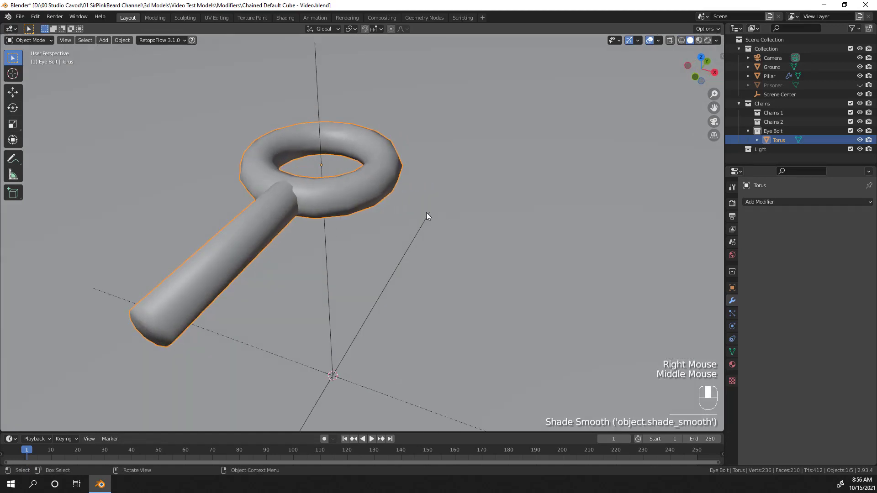
# Delete the cap face at the shaft's free end
pyautogui.scroll(-1, 408, 214)
pyautogui.press('Tab')
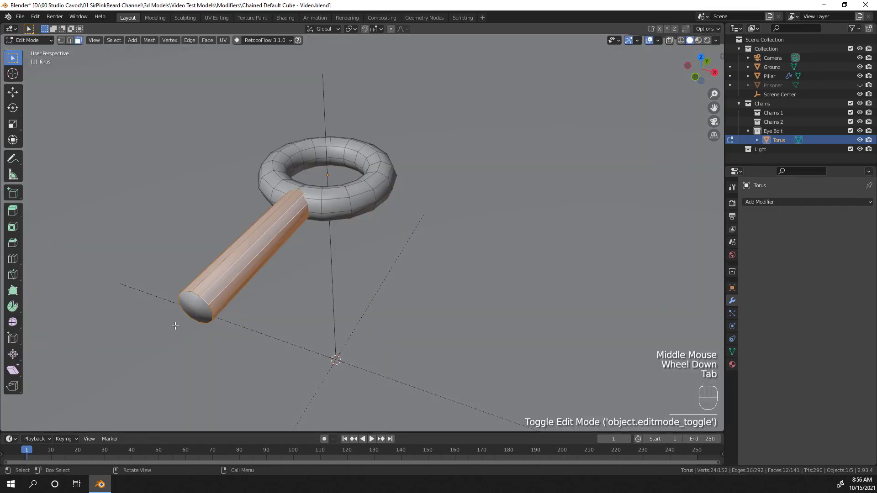
pyautogui.press('3')
pyautogui.click(190, 307)
pyautogui.press('x')
pyautogui.click(275, 300)
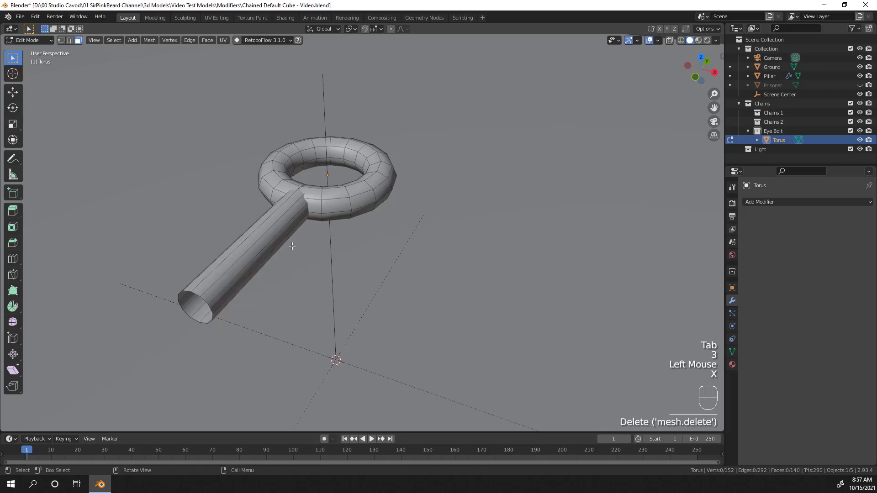
# Select the faces around the shaft and scale them uniformly to about 0.98
pyautogui.keyDown('alt'); pyautogui.click(259, 253); pyautogui.keyUp('alt')
pyautogui.press('Tab')
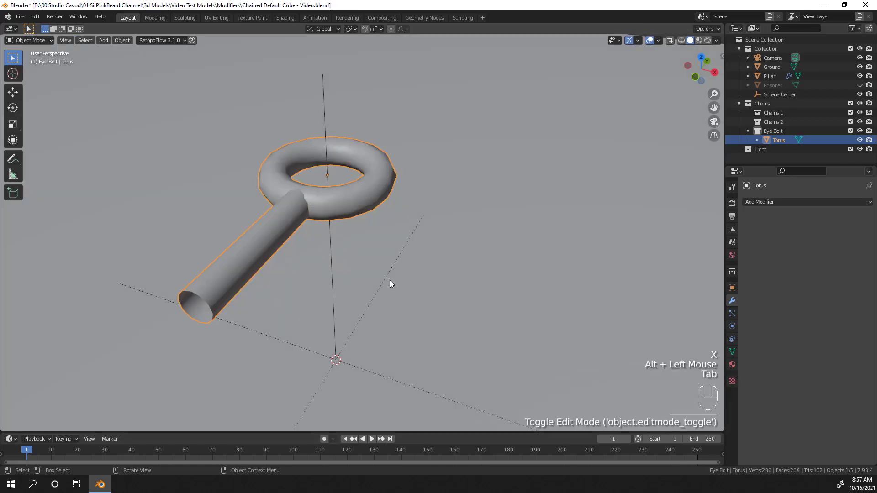
pyautogui.moveTo(390, 280)
pyautogui.mouseDown(button='middle')
pyautogui.moveTo(277, 267)
pyautogui.moveTo(381, 294)
pyautogui.mouseUp(button='middle')
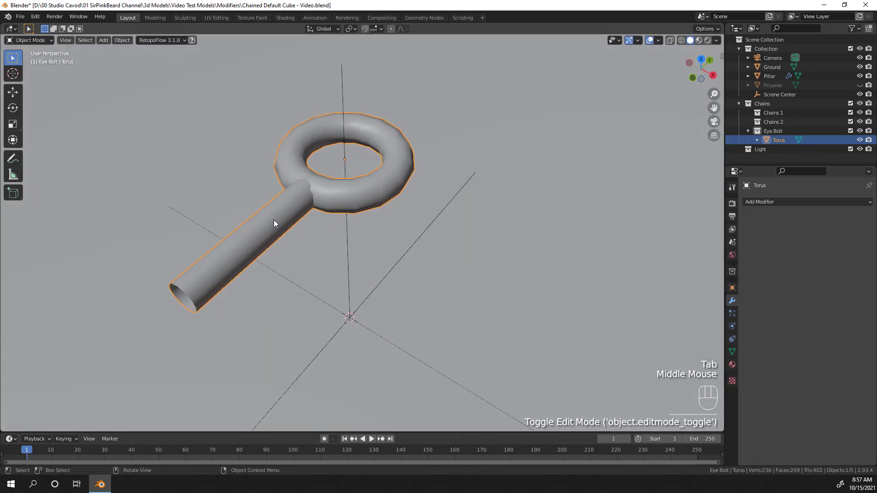
pyautogui.press('Tab')
pyautogui.press('s')
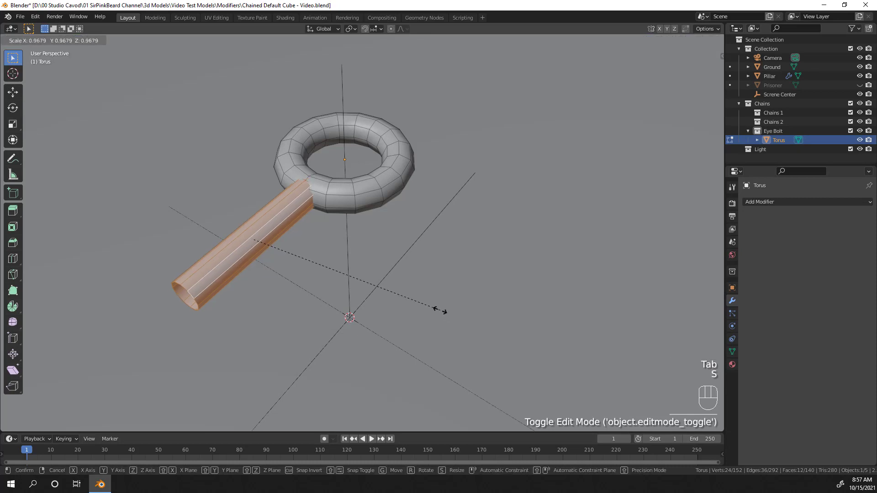
pyautogui.click(438, 308)
# Shift the shaft along Y so its inner end sits inside the ring, and return to Object Mode
pyautogui.moveTo(440, 309); pyautogui.dragTo(383, 323, button='middle')
pyautogui.scroll(3, 372, 306)
pyautogui.press('g')
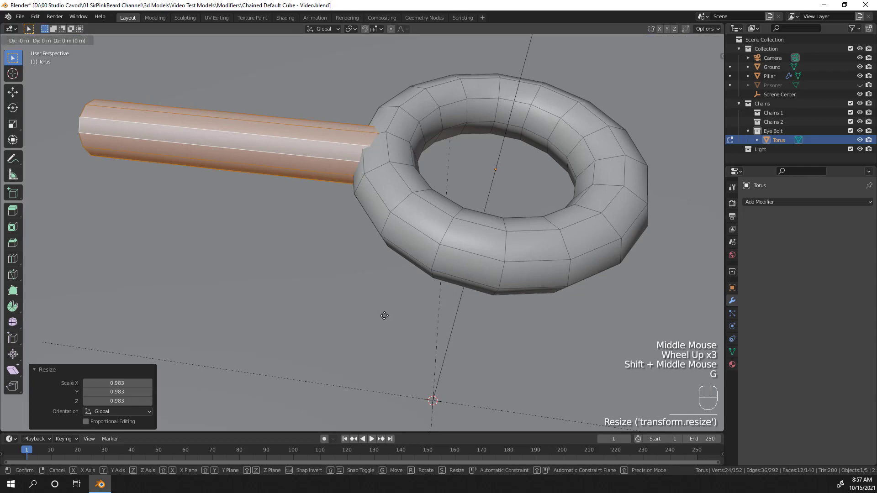
pyautogui.press('y')
pyautogui.press('Tab')
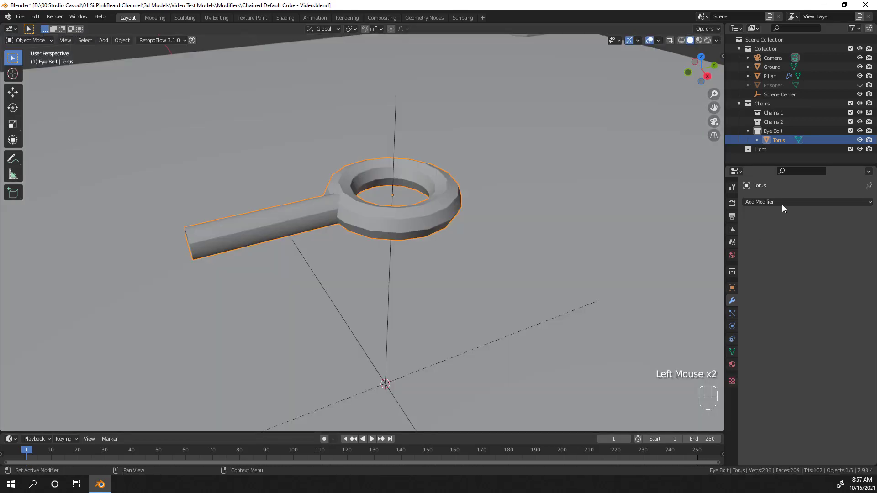
# Add a Subdivision Surface modifier to the ring and shaft object
pyautogui.click(778, 205)
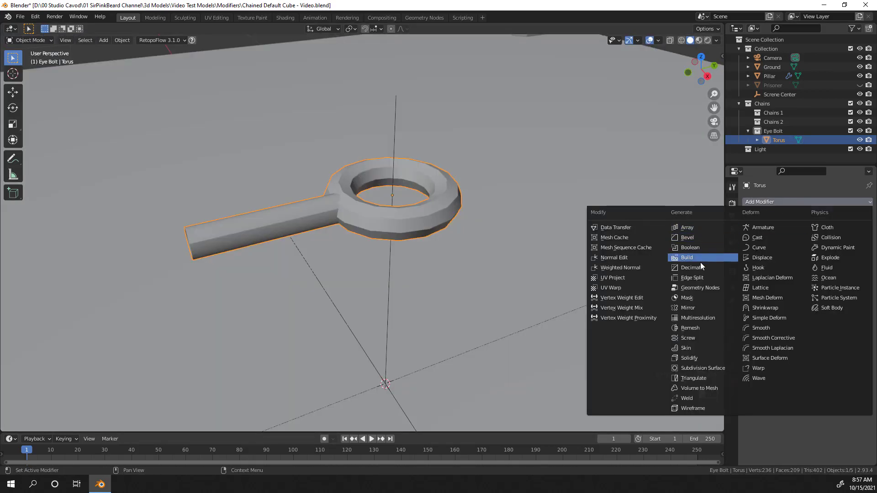
pyautogui.click(710, 364)
pyautogui.scroll(-3, 710, 367)
pyautogui.moveTo(710, 367); pyautogui.dragTo(703, 329, button='middle')
# Rename the Torus object as Eyebolt
pyautogui.doubleClick(778, 140)
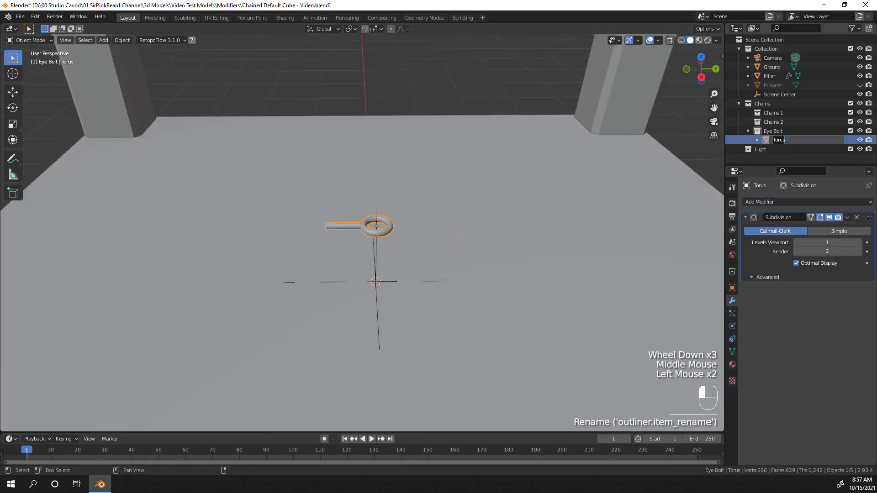
pyautogui.write('Eye')
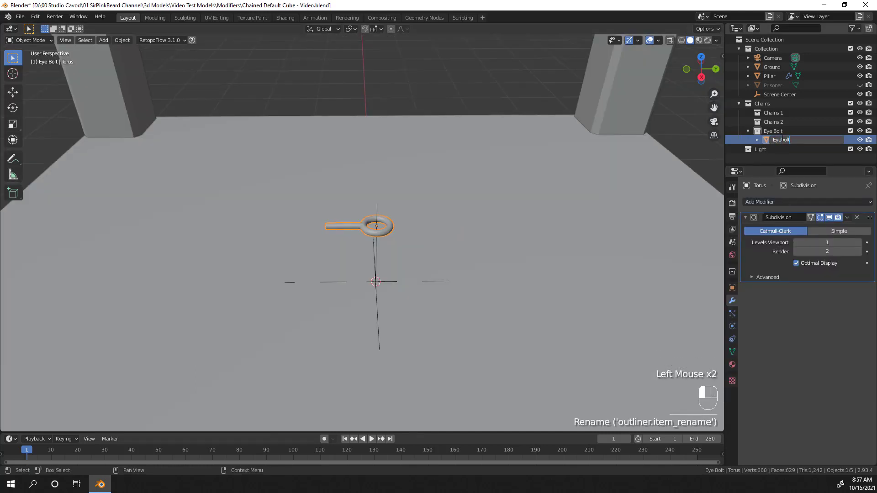
pyautogui.write('bolt')
pyautogui.press('Return')
# Move the eye bolt in top view about -4.18 m in X and -3.76 m in Y to the -X, -Y corner pillar
pyautogui.scroll(-1, 409, 267)
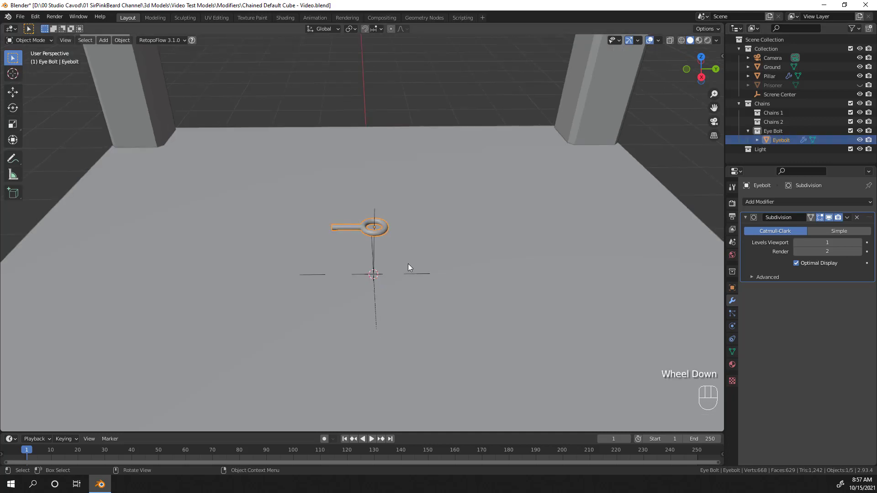
pyautogui.press('KP_7')
pyautogui.scroll(-3, 382, 218)
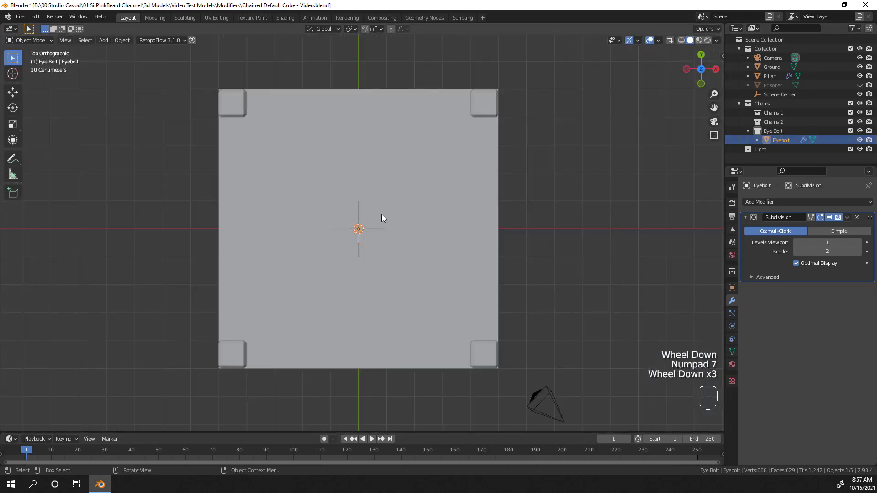
pyautogui.keyDown('shift'); pyautogui.moveTo(365, 325); pyautogui.dragTo(464, 268, button='middle'); pyautogui.keyUp('shift')
pyautogui.scroll(2, 459, 270)
pyautogui.press('g')
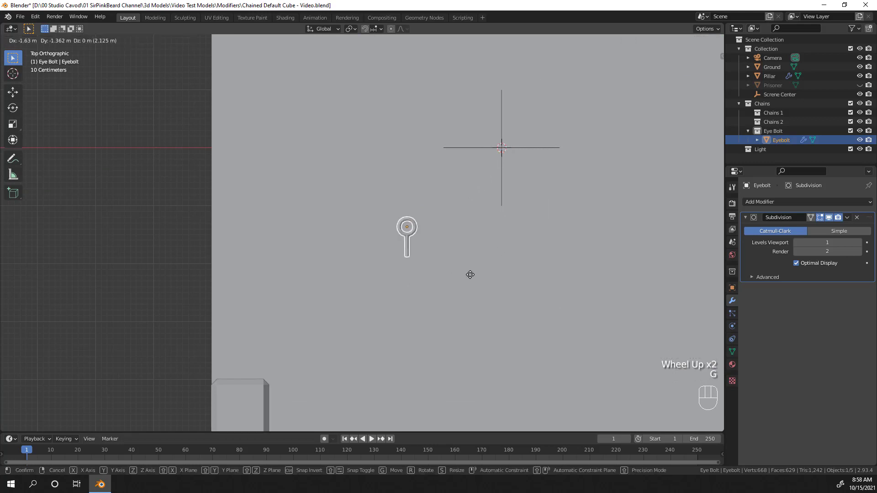
pyautogui.click(352, 387)
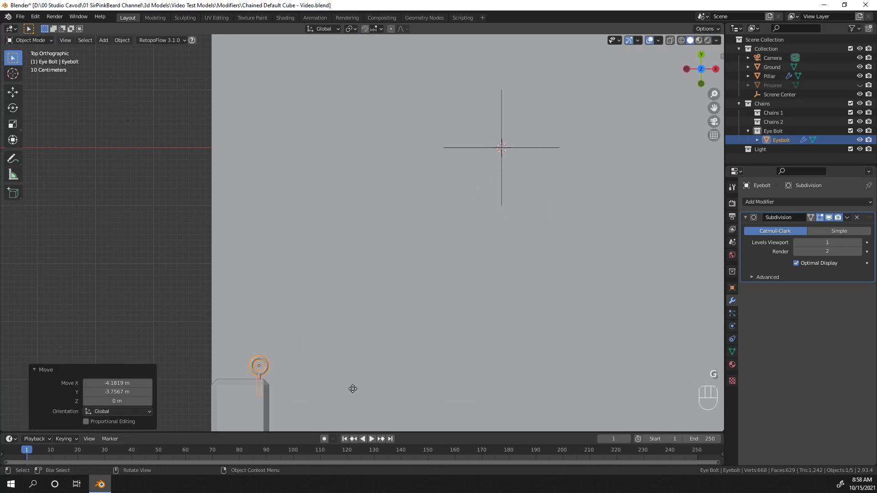
# Rotate the eye bolt 45° in top view and shift it about 0.33 m in X and -0.09 m in Y into the pillar's beveled corner
pyautogui.write('r45')
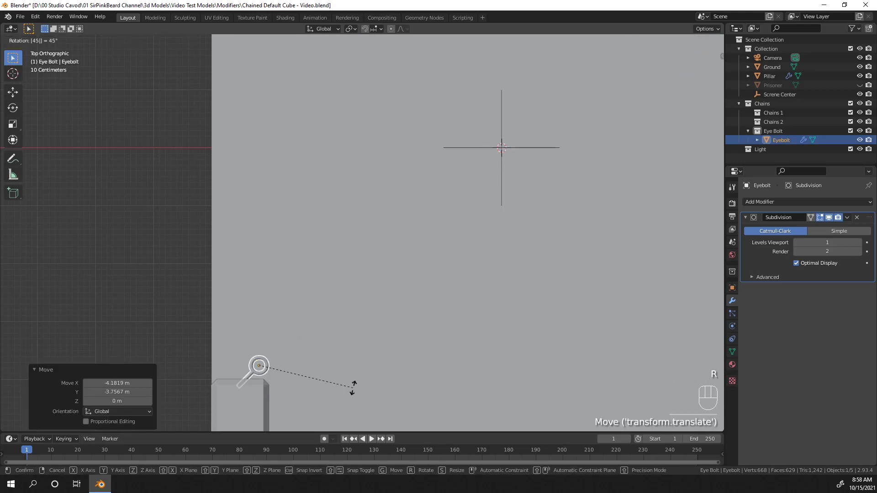
pyautogui.press('Return')
pyautogui.press('g')
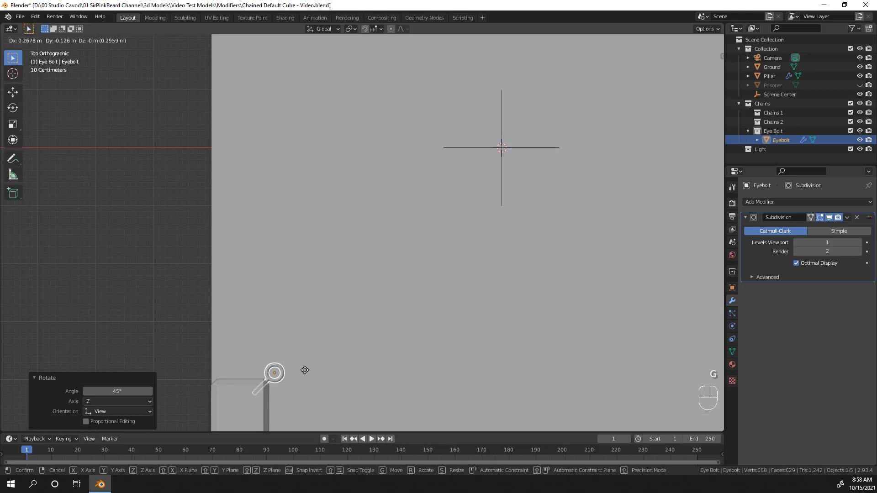
pyautogui.click(308, 367)
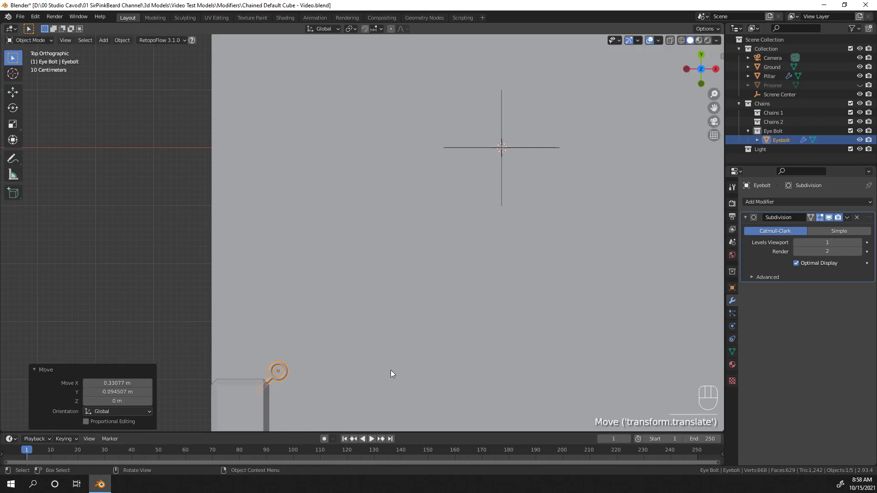
pyautogui.moveTo(390, 368); pyautogui.dragTo(429, 372, button='middle')
pyautogui.scroll(-2, 309, 278)
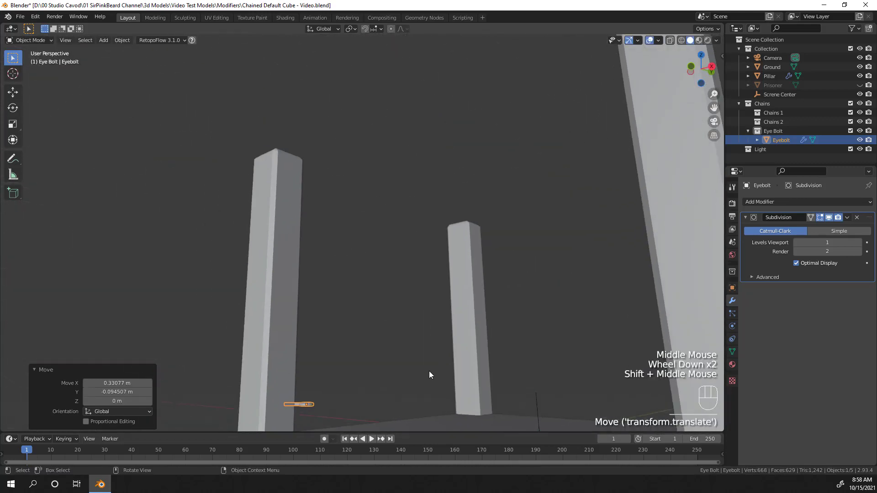
# Raise the eye bolt about 5.26 m along Z, close to the pillar's upper end
pyautogui.press('g')
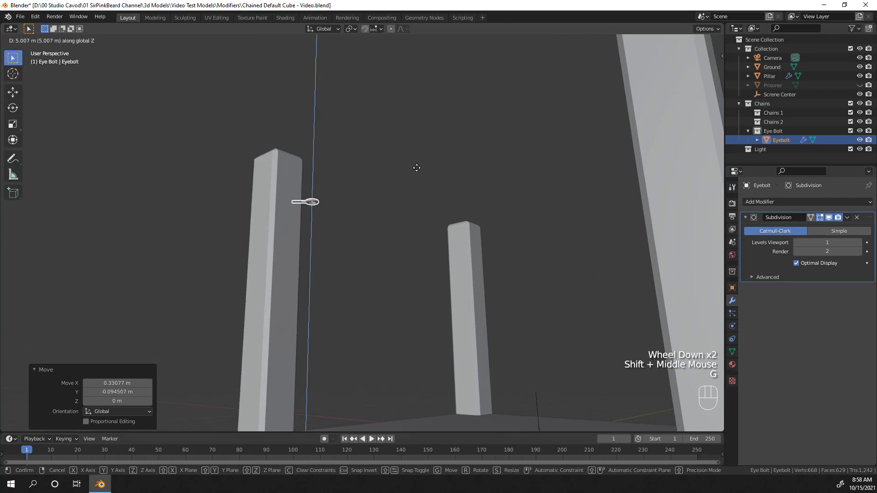
pyautogui.click(417, 159)
pyautogui.moveTo(423, 209); pyautogui.dragTo(342, 239, button='middle')
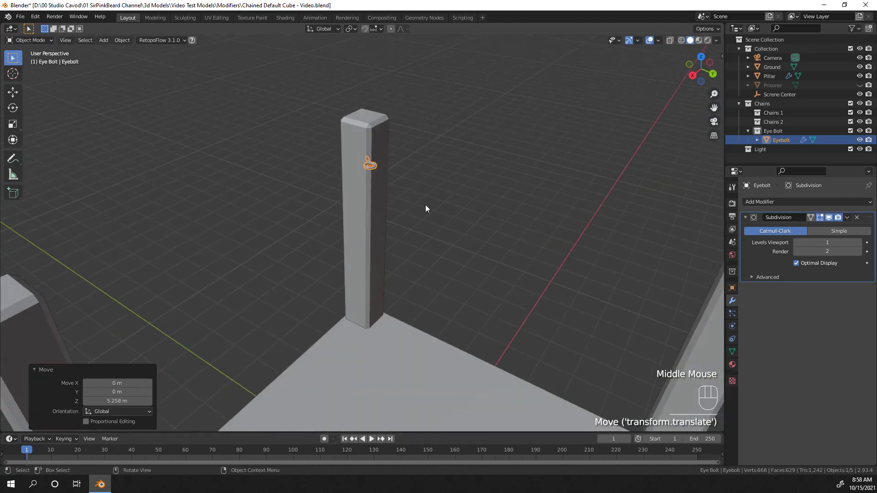
# Rotate the eye bolt 90° about its local Y axis so the ring stands upright
pyautogui.scroll(2, 429, 219)
pyautogui.scroll(1, 432, 217)
pyautogui.press('r')
pyautogui.press('y')
pyautogui.press('y')
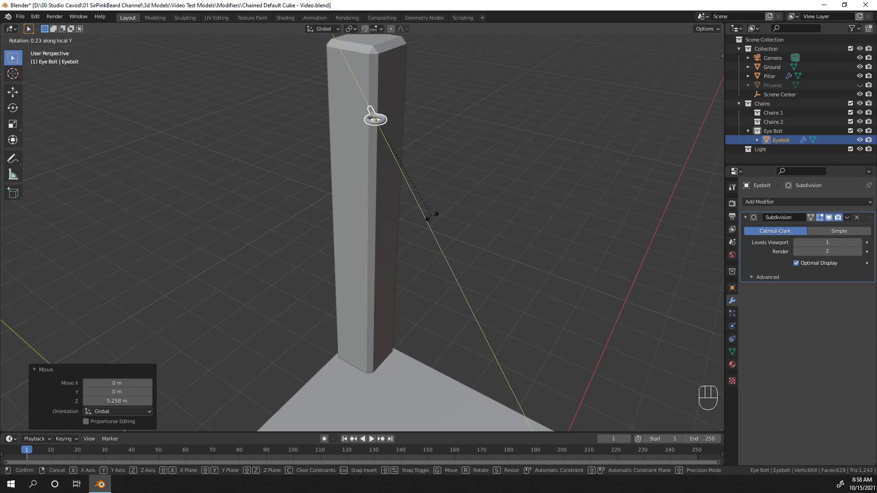
pyautogui.write('90')
pyautogui.press('Return')
pyautogui.moveTo(500, 235); pyautogui.dragTo(558, 243, button='middle')
pyautogui.scroll(-4, 409, 168)
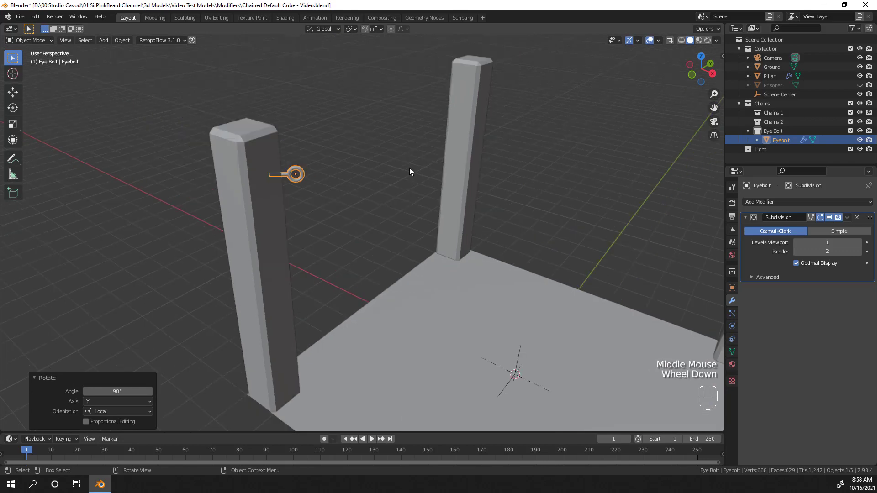
pyautogui.moveTo(328, 185); pyautogui.dragTo(502, 190, button='middle')
# Add a Mirror modifier to the eye bolt on the X and Y axes, using Screne Center as the mirror object
pyautogui.click(770, 201)
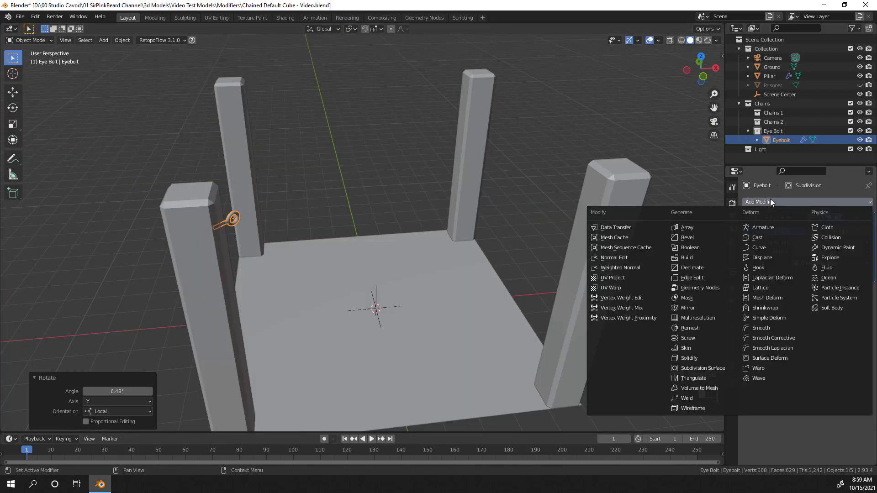
pyautogui.click(689, 308)
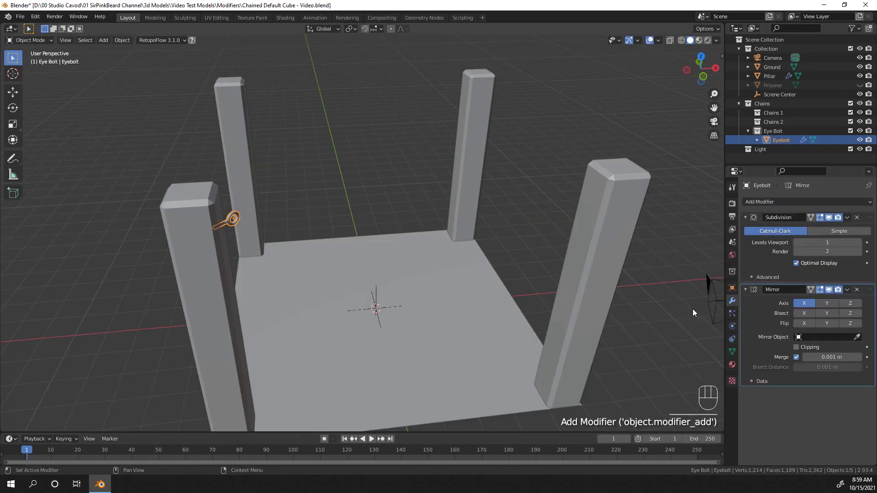
pyautogui.click(819, 305)
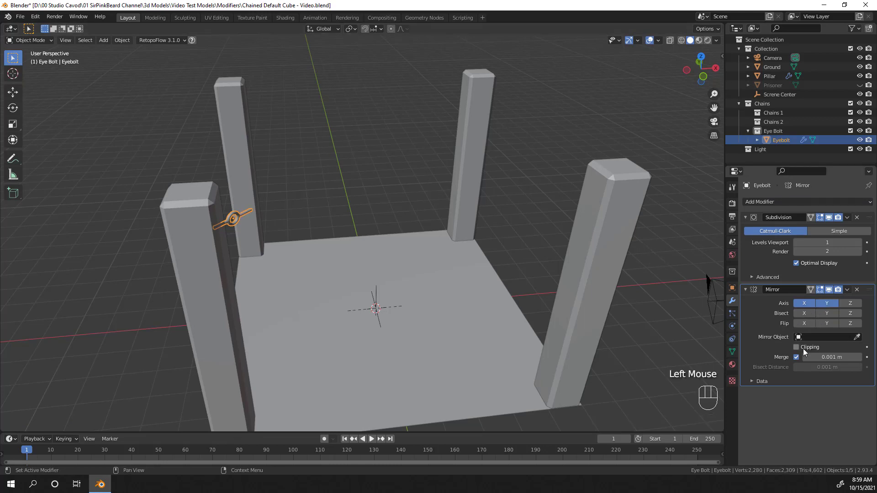
pyautogui.click(798, 338)
pyautogui.click(791, 388)
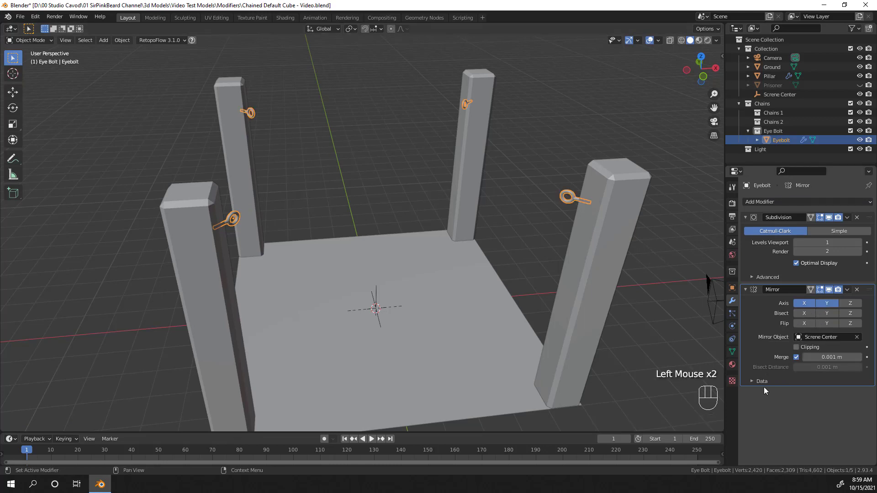
# Deselect the eye bolts and save the file
pyautogui.moveTo(240, 245); pyautogui.dragTo(376, 250, button='middle')
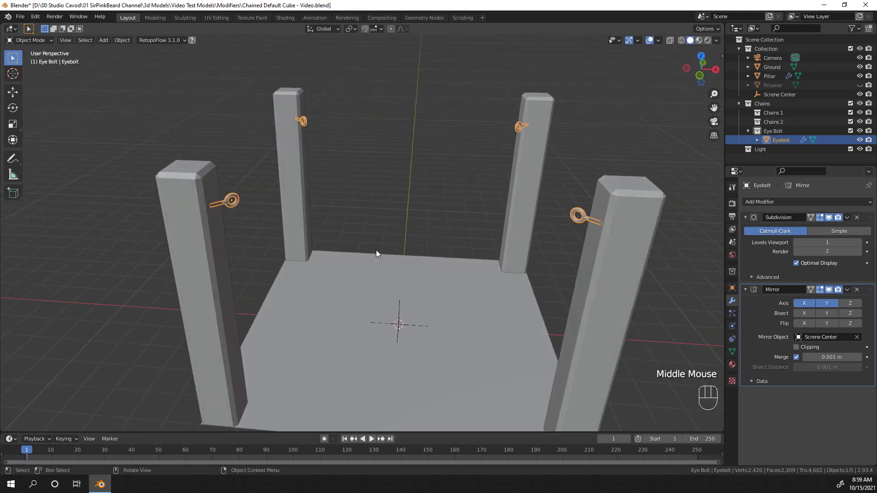
pyautogui.click(406, 202)
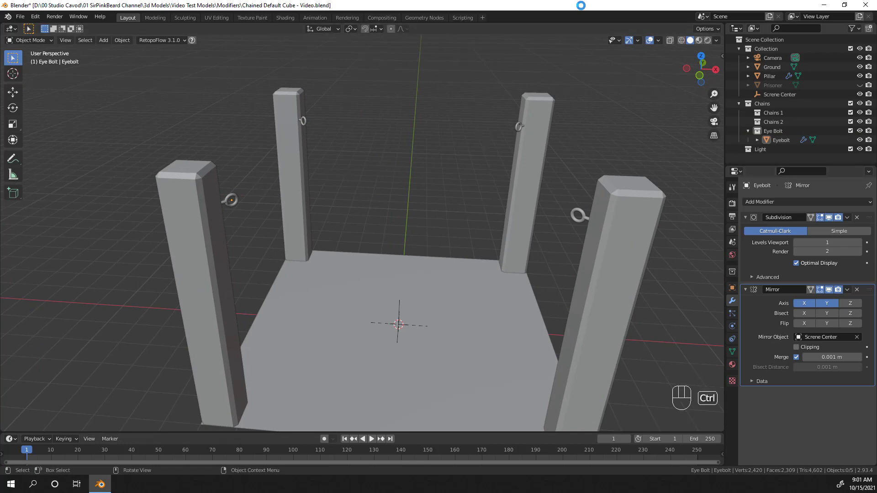
pyautogui.hotkey('ctrl', 's')
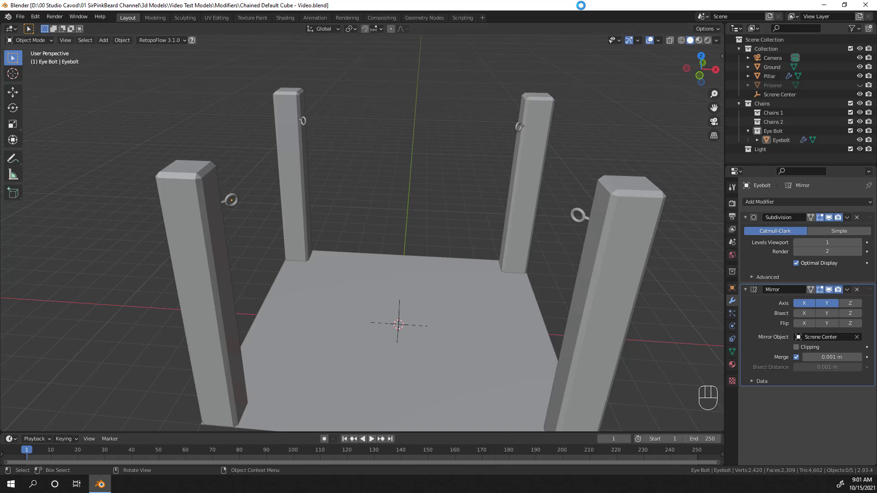
# Exclude the pillar and ground collection from the view layer, and add a plain axes empty named Chain Control to Chains 1
pyautogui.click(849, 48)
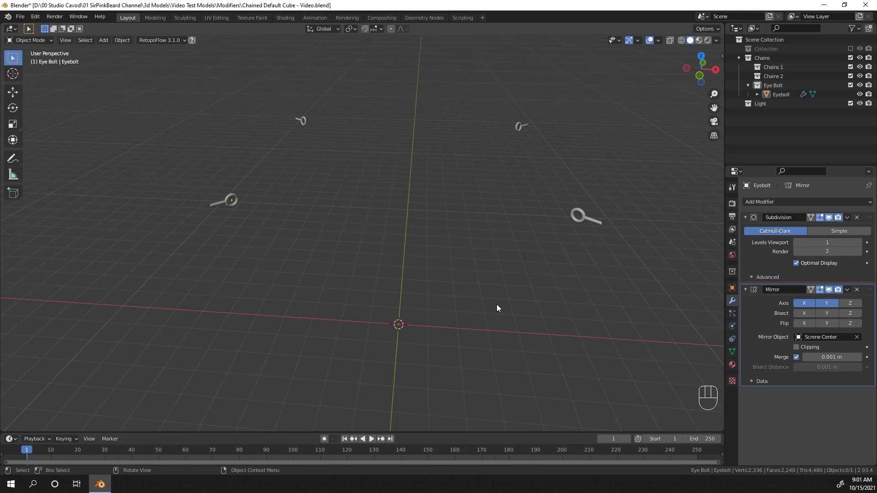
pyautogui.click(774, 67)
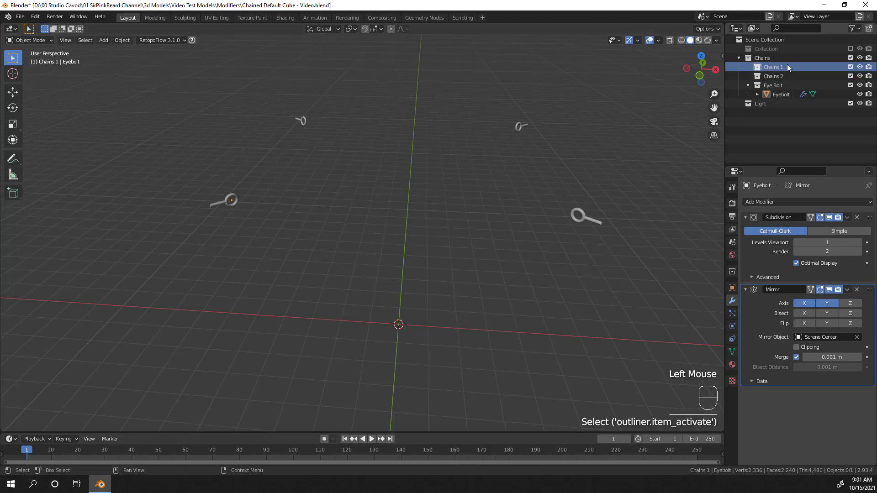
pyautogui.hotkey('shift', 'a')
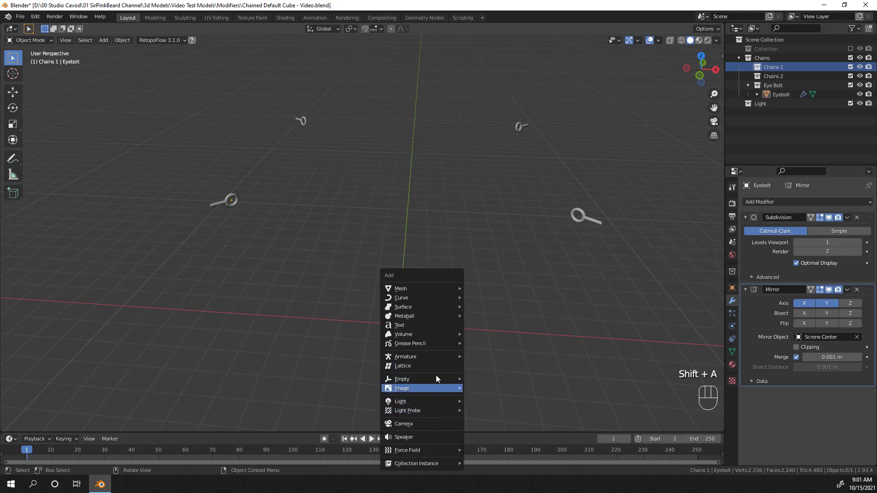
pyautogui.moveTo(445, 379)
pyautogui.click(488, 379)
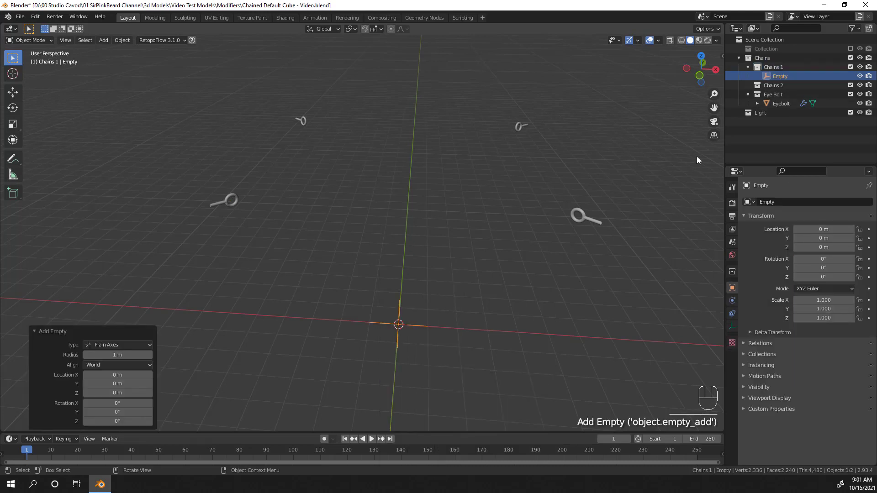
pyautogui.doubleClick(784, 76)
pyautogui.write('Chain Control')
pyautogui.press('Return')
# Add a second plain axes empty named Chain Offset and parent it to Chain Control
pyautogui.hotkey('shift', 'a')
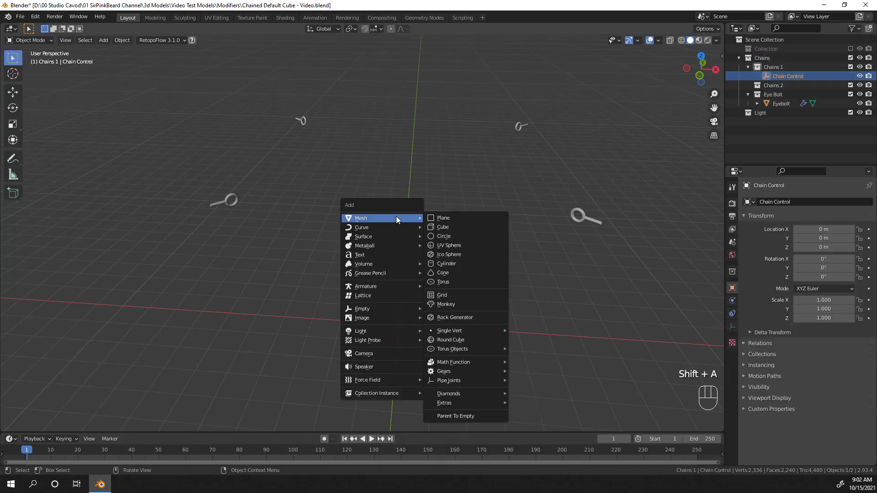
pyautogui.moveTo(387, 311)
pyautogui.click(444, 304)
pyautogui.doubleClick(780, 85)
pyautogui.write('Chain Offset')
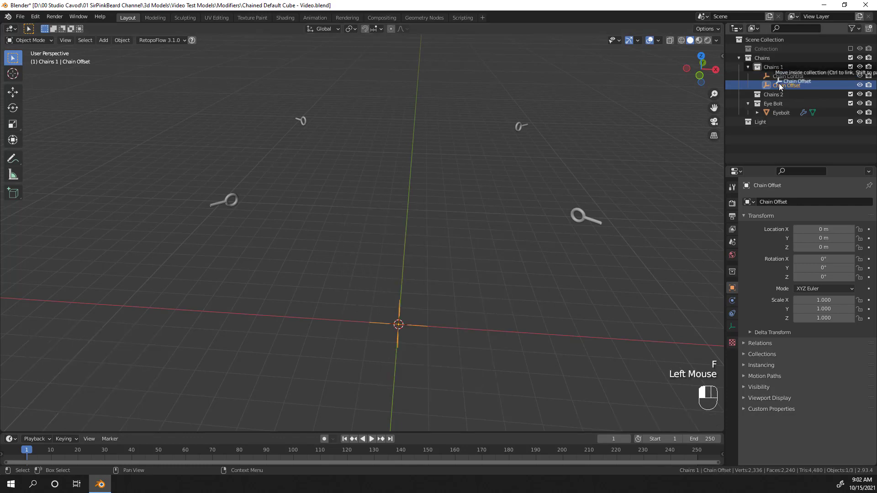
pyautogui.press('Return')
pyautogui.moveTo(781, 85); pyautogui.dragTo(782, 78)
pyautogui.click(757, 76)
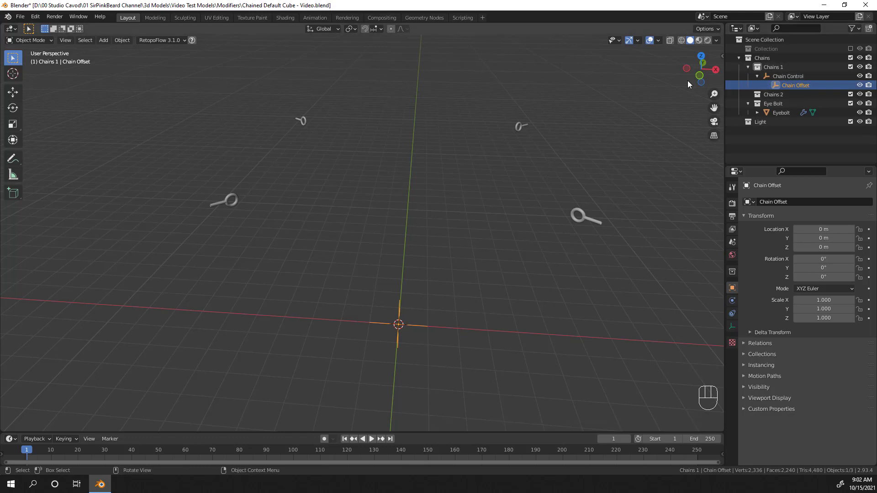
# Rotate the Chain Offset empty 45° about the X axis
pyautogui.press('r')
pyautogui.press('x')
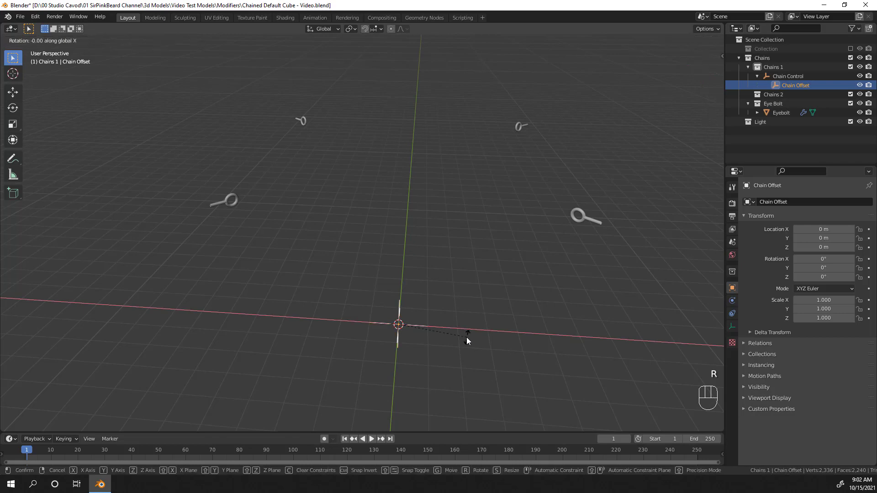
pyautogui.write('45')
pyautogui.press('Return')
pyautogui.moveTo(510, 303); pyautogui.dragTo(454, 391, button='middle')
pyautogui.scroll(2, 351, 415)
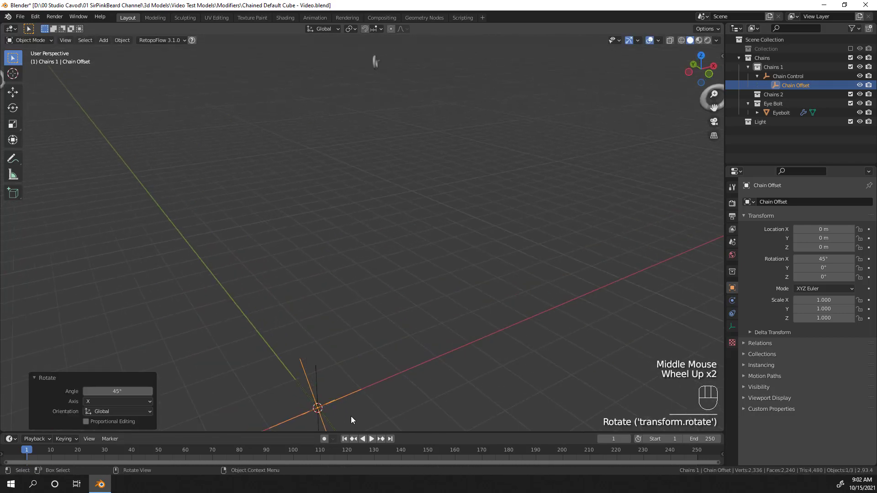
pyautogui.keyDown('shift'); pyautogui.moveTo(351, 415); pyautogui.dragTo(361, 190, button='middle'); pyautogui.keyUp('shift')
pyautogui.press('KP_Decimal')
pyautogui.click(362, 189)
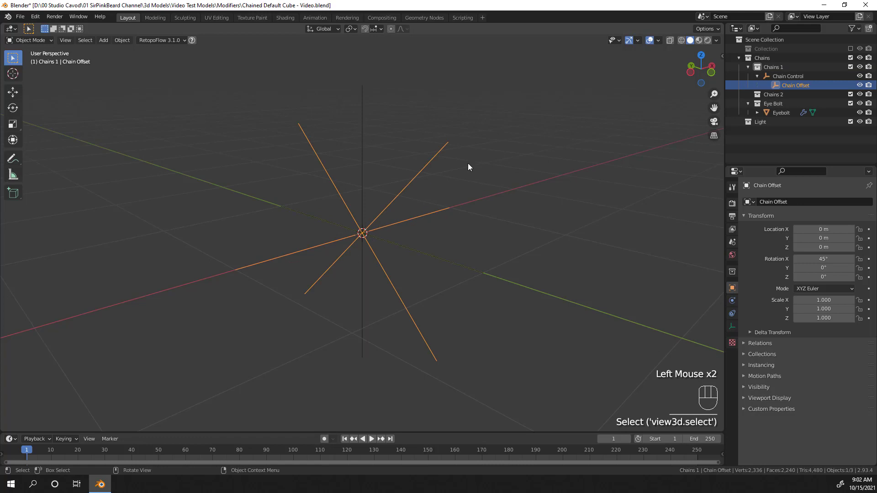
# Add a torus named Chain in the Chains 1 collection and parent it to Chain Control
pyautogui.hotkey('shift', 'a')
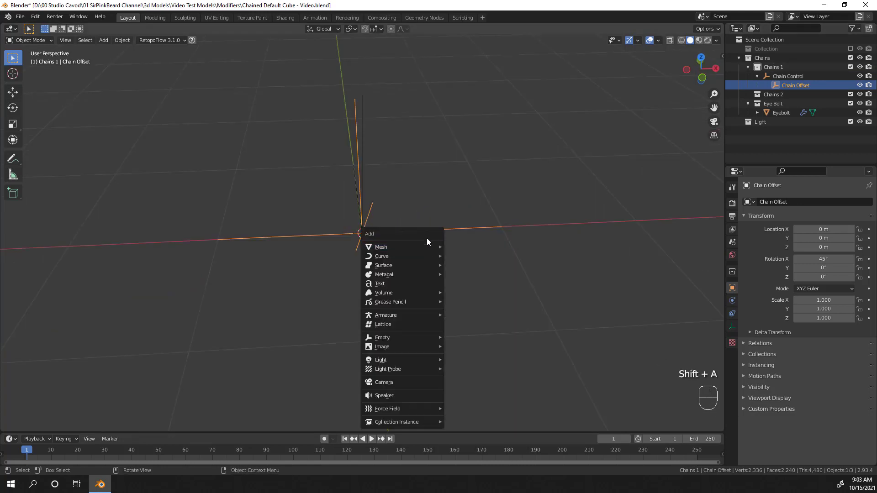
pyautogui.moveTo(423, 245)
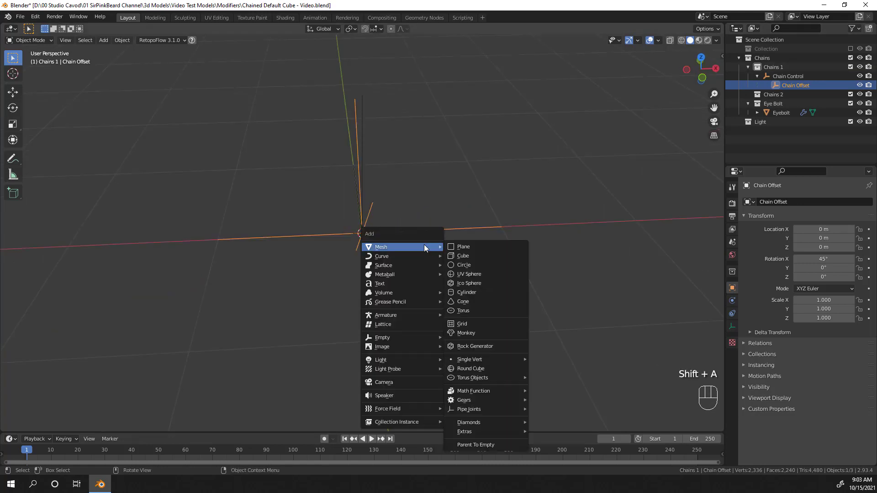
pyautogui.click(504, 308)
pyautogui.moveTo(503, 308); pyautogui.dragTo(345, 291, button='middle')
pyautogui.scroll(3, 297, 296)
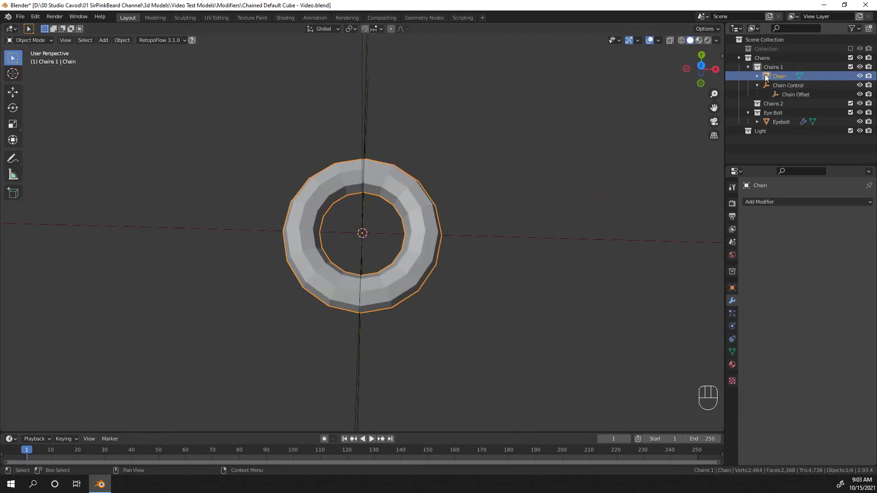
pyautogui.moveTo(764, 75)
pyautogui.keyDown('shift'); pyautogui.mouseDown()
pyautogui.moveTo(768, 93)
pyautogui.moveTo(775, 86)
pyautogui.mouseUp(); pyautogui.keyUp('shift')
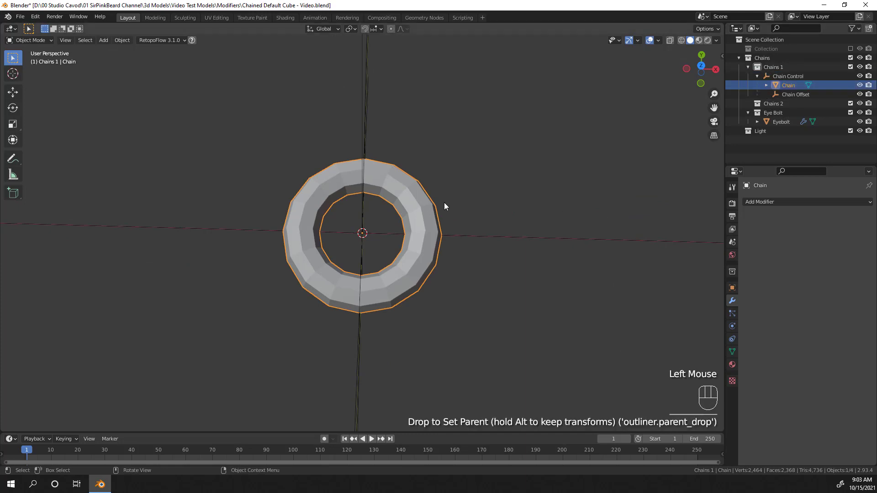
# Delete the vertices of three quarters of the Chain torus in top view, keeping only the +X, -Y quarter
pyautogui.press('Tab')
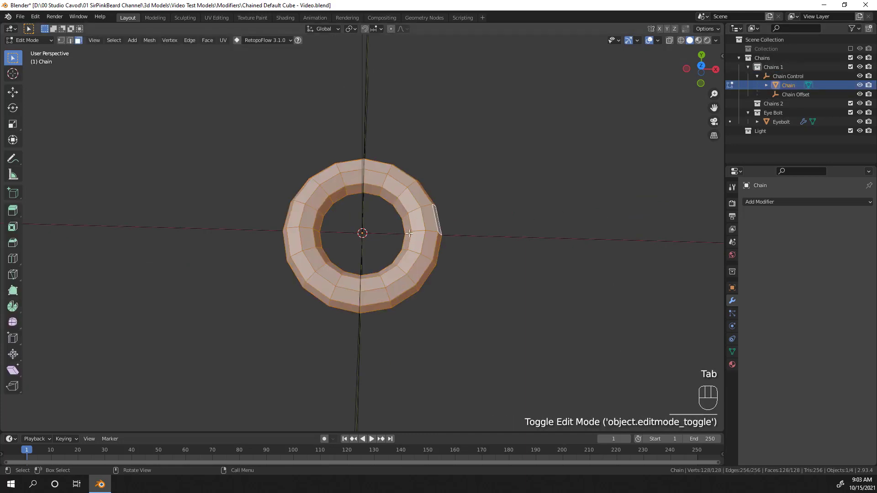
pyautogui.press('KP_7')
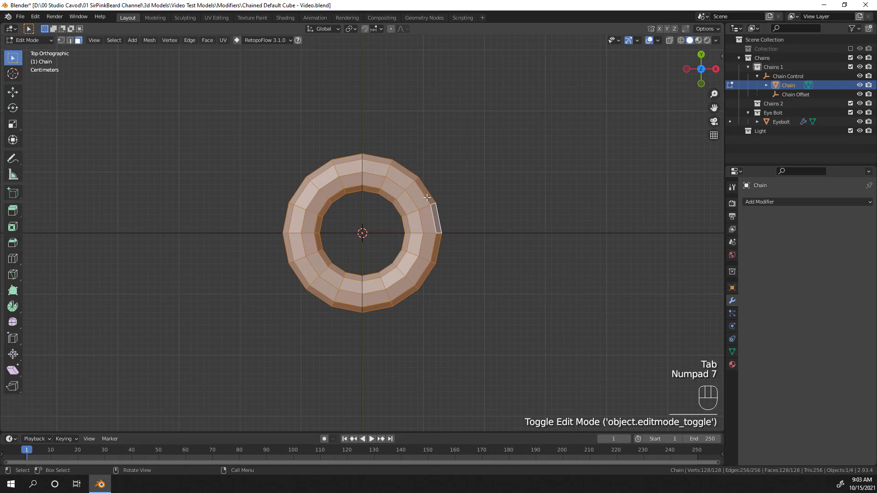
pyautogui.hotkey('shift', 'z')
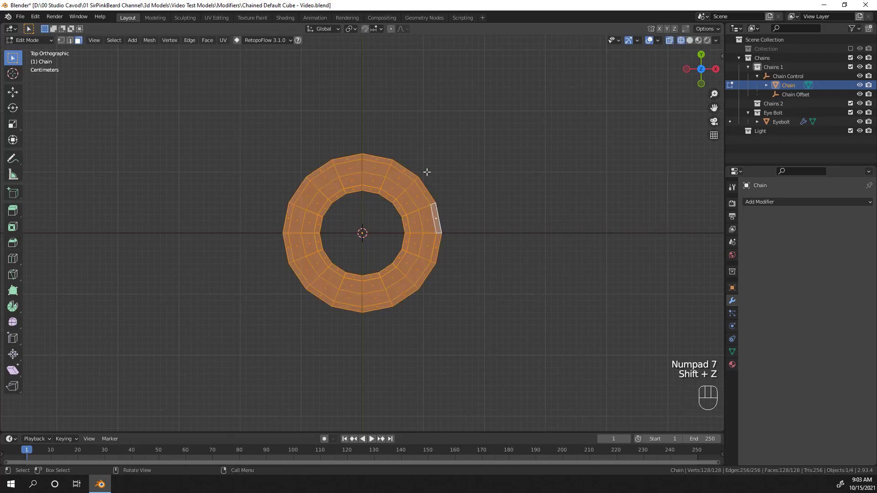
pyautogui.press('1')
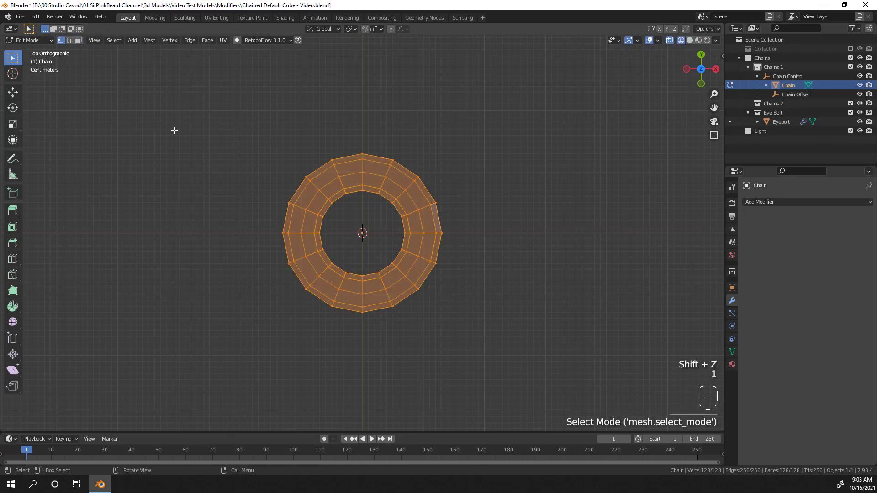
pyautogui.moveTo(174, 131); pyautogui.dragTo(498, 226)
pyautogui.press('x')
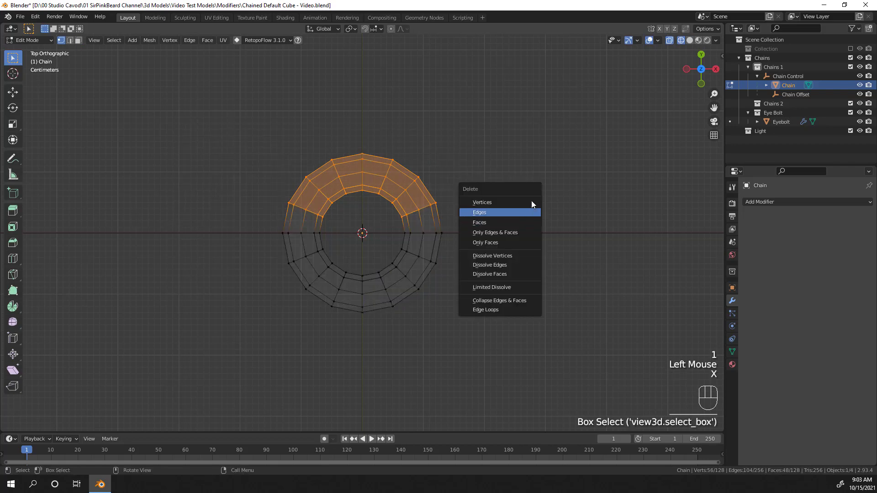
pyautogui.click(527, 201)
pyautogui.moveTo(215, 185); pyautogui.dragTo(353, 342)
pyautogui.press('x')
pyautogui.click(399, 172)
# Add a Mirror modifier to the Chain quarter on the X and Y axes with Clipping enabled
pyautogui.click(776, 202)
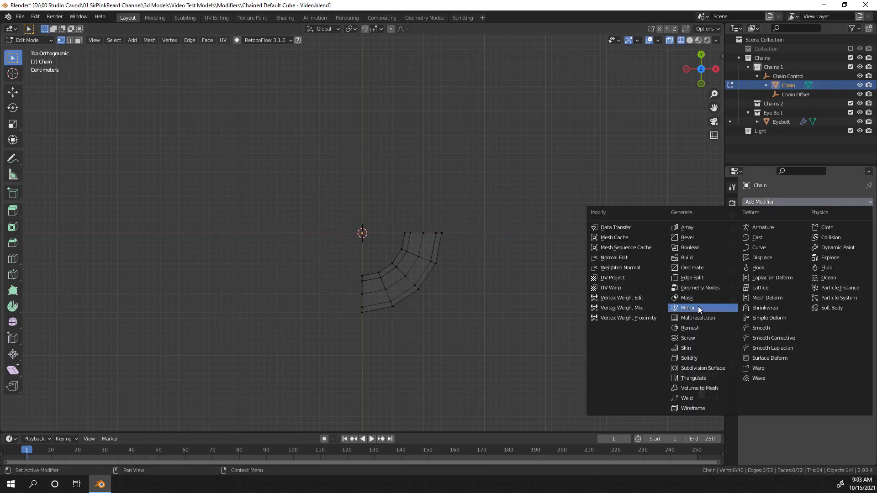
pyautogui.click(659, 305)
pyautogui.press('3')
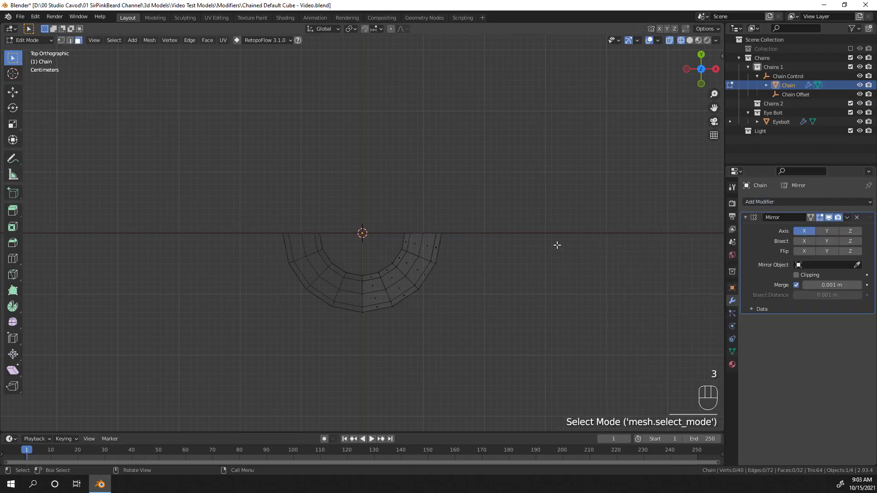
pyautogui.hotkey('shift', 'z')
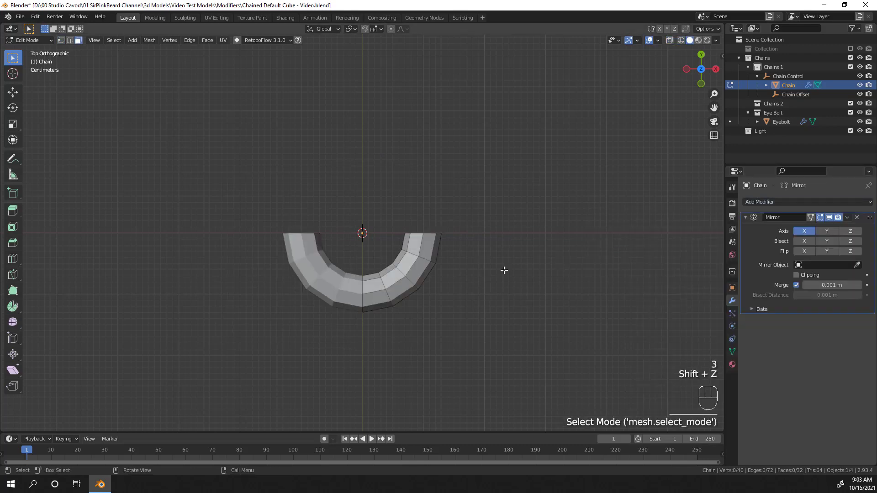
pyautogui.click(826, 232)
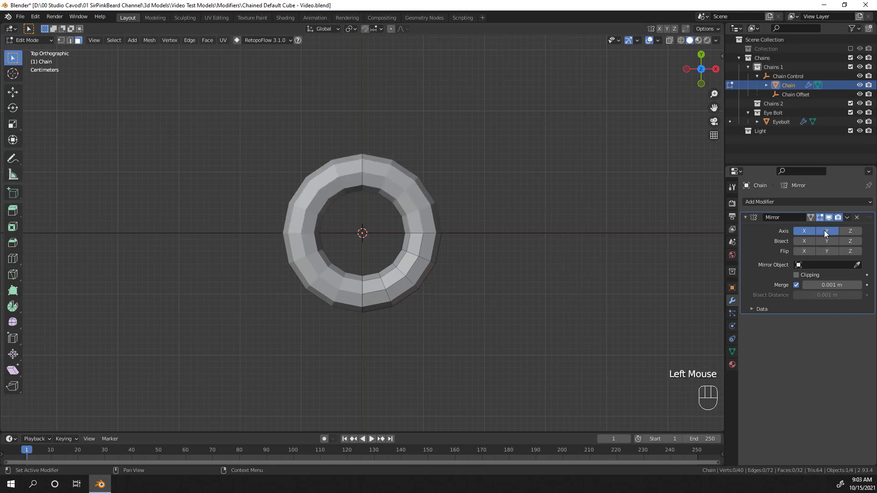
pyautogui.click(796, 277)
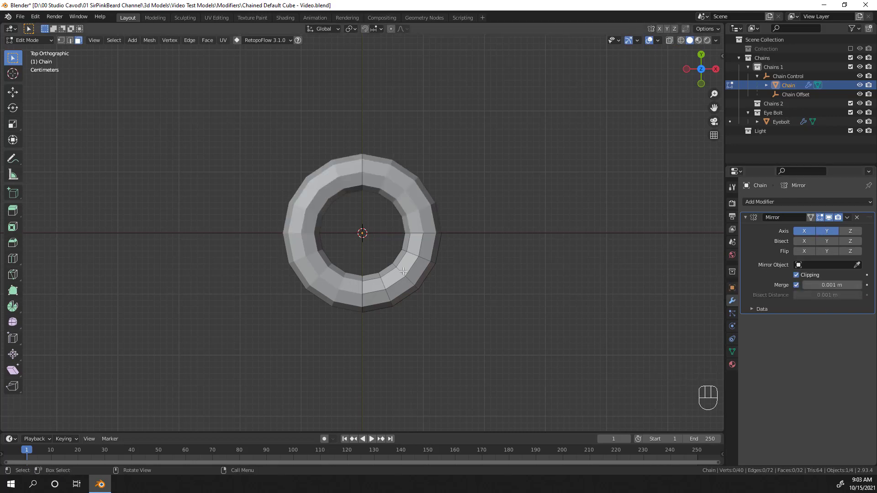
# Stretch the mirrored Chain link by moving all of its quarter mesh about 0.059 m along X, and leave Edit Mode
pyautogui.press('a')
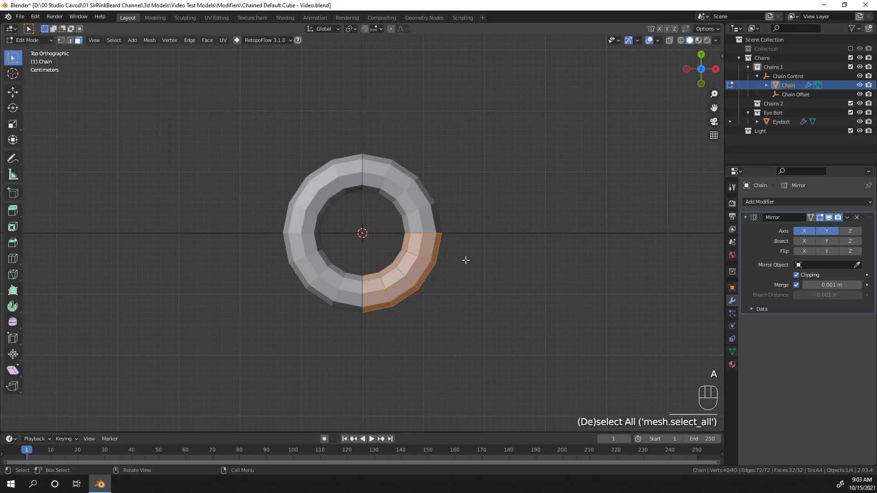
pyautogui.press('g')
pyautogui.press('x')
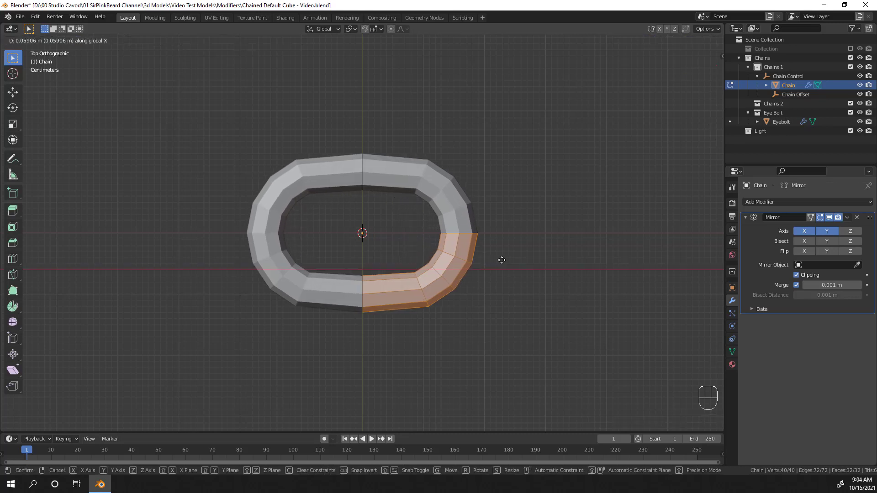
pyautogui.click(501, 260)
pyautogui.press('2')
pyautogui.keyDown('alt'); pyautogui.click(376, 327); pyautogui.keyUp('alt')
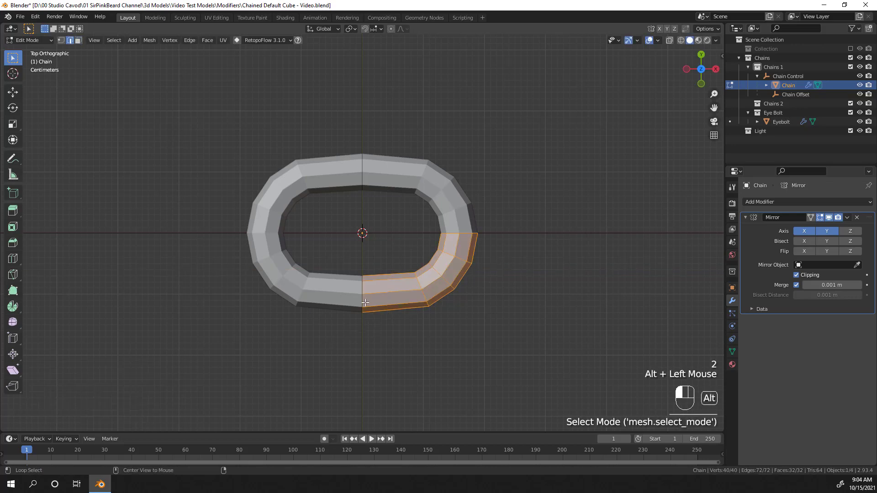
pyautogui.scroll(2, 352, 327)
pyautogui.press('Tab')
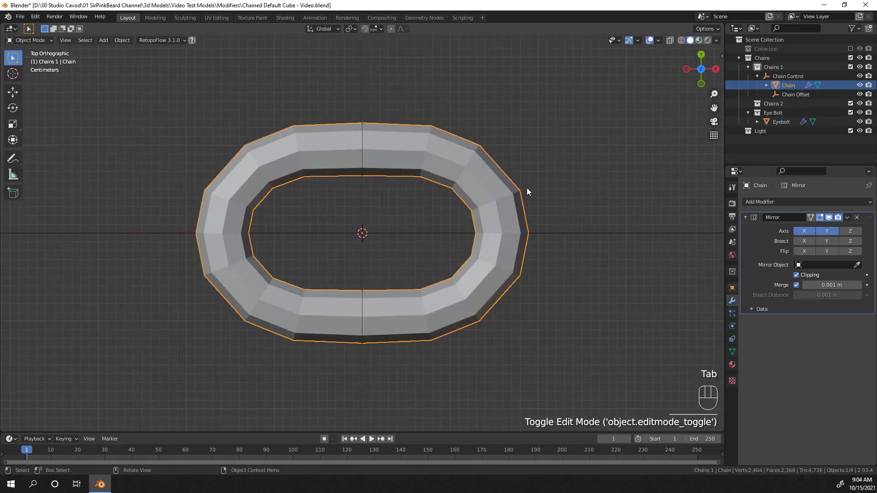
# Shade the Chain link smooth and add a Subdivision Surface modifier to it
pyautogui.scroll(-2, 505, 267)
pyautogui.moveTo(505, 267)
pyautogui.mouseDown(button='middle')
pyautogui.moveTo(533, 262)
pyautogui.moveTo(429, 253)
pyautogui.moveTo(397, 282)
pyautogui.mouseUp(button='middle')
pyautogui.moveTo(396, 281); pyautogui.dragTo(429, 282, button='right')
pyautogui.moveTo(412, 334); pyautogui.dragTo(502, 269, button='middle')
pyautogui.click(790, 201)
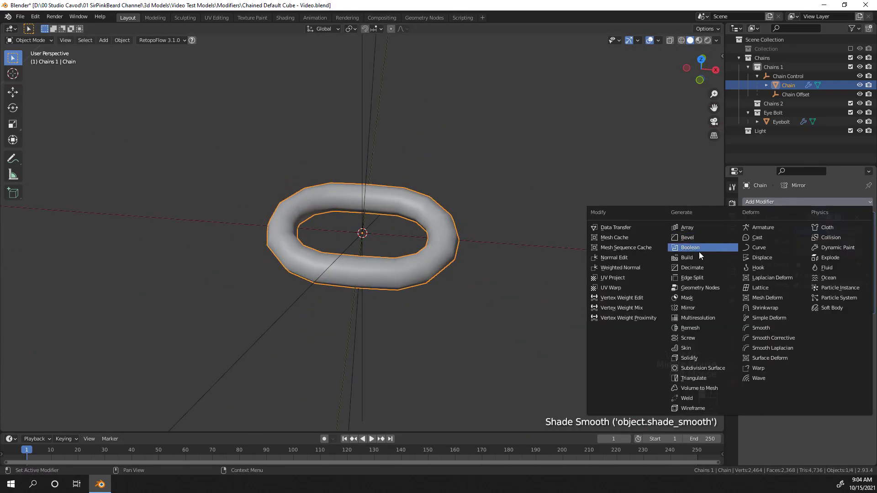
pyautogui.click(698, 368)
# Add an Array modifier to the Chain with a relative X offset factor of 0.75
pyautogui.click(772, 201)
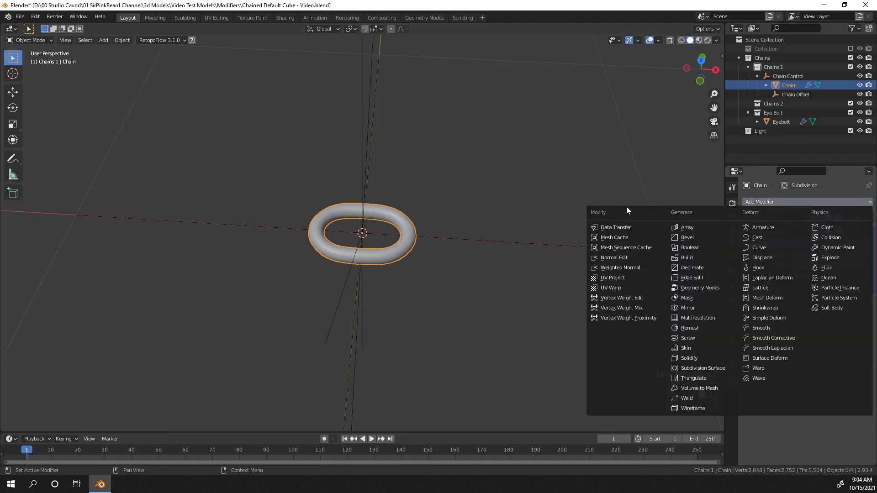
pyautogui.click(682, 228)
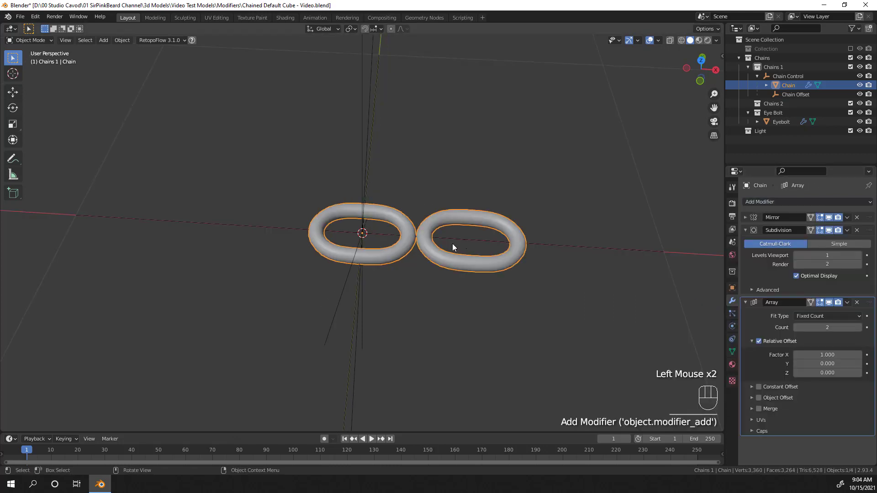
pyautogui.click(797, 354)
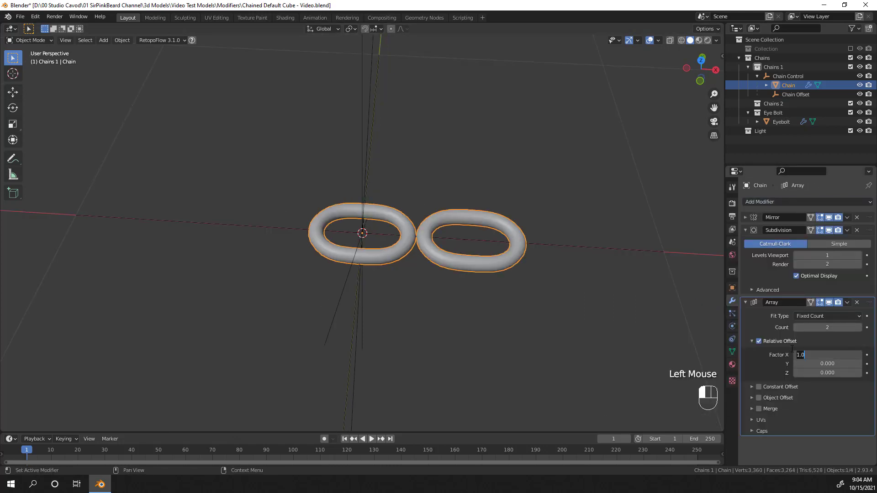
pyautogui.write('.5')
pyautogui.press('Return')
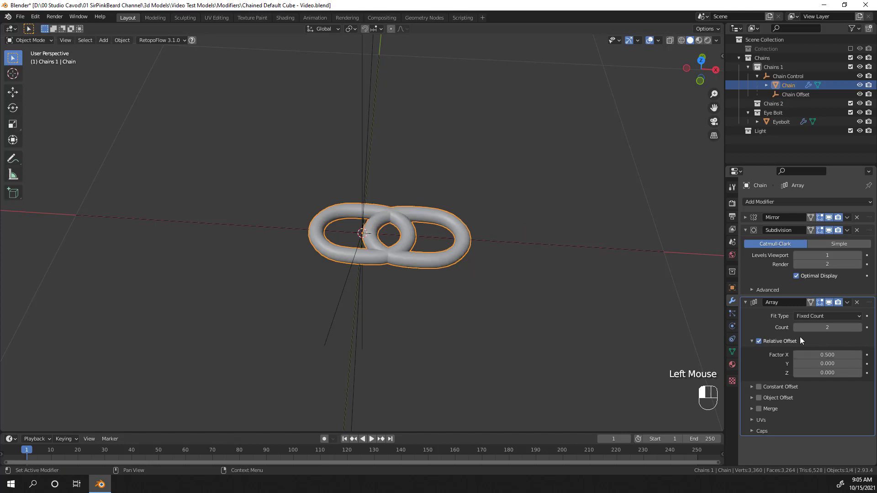
pyautogui.click(827, 355)
pyautogui.write('.75')
pyautogui.press('Return')
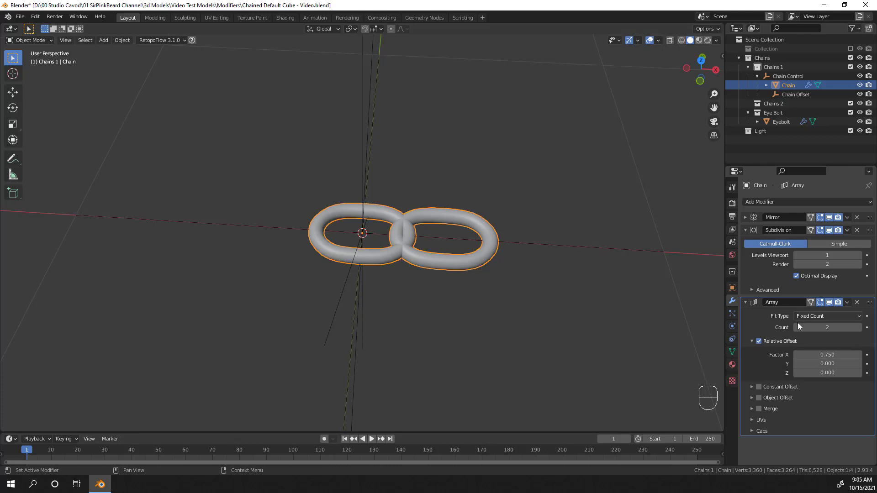
# Enable the Array's Object Offset with Chain Offset as the object and raise the count to 5
pyautogui.click(758, 398)
pyautogui.click(751, 397)
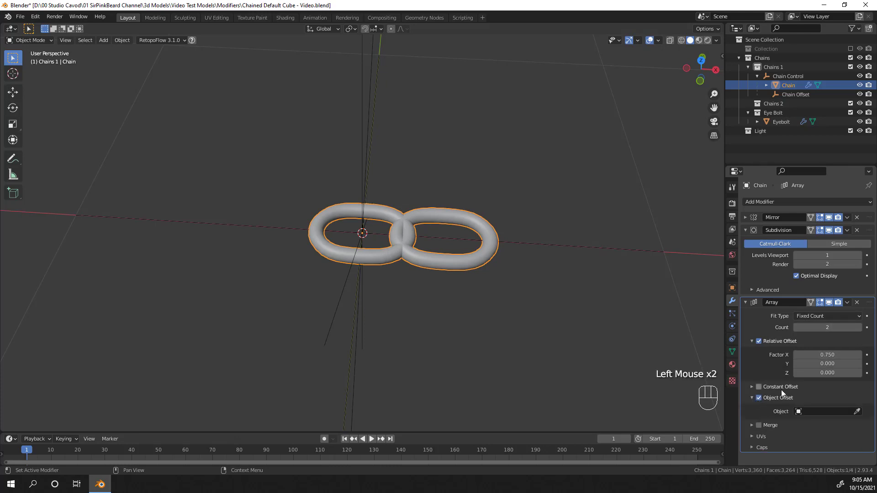
pyautogui.scroll(-1, 783, 393)
pyautogui.click(803, 411)
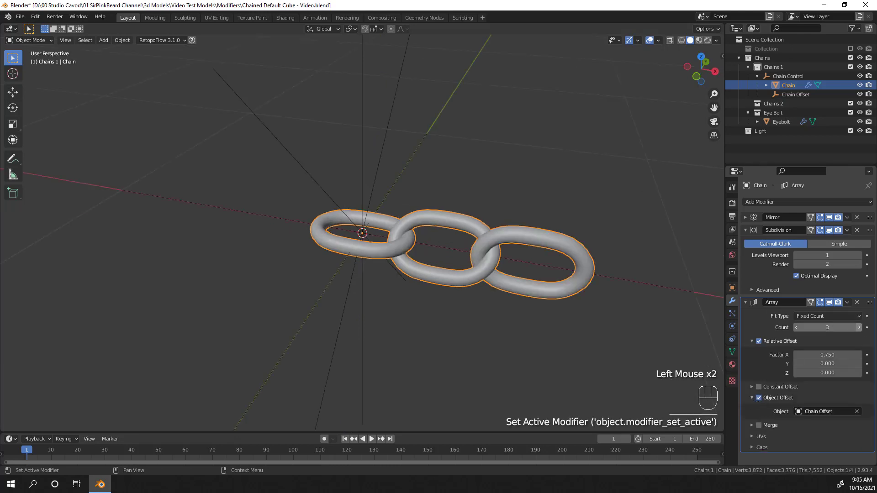
pyautogui.click(858, 328)
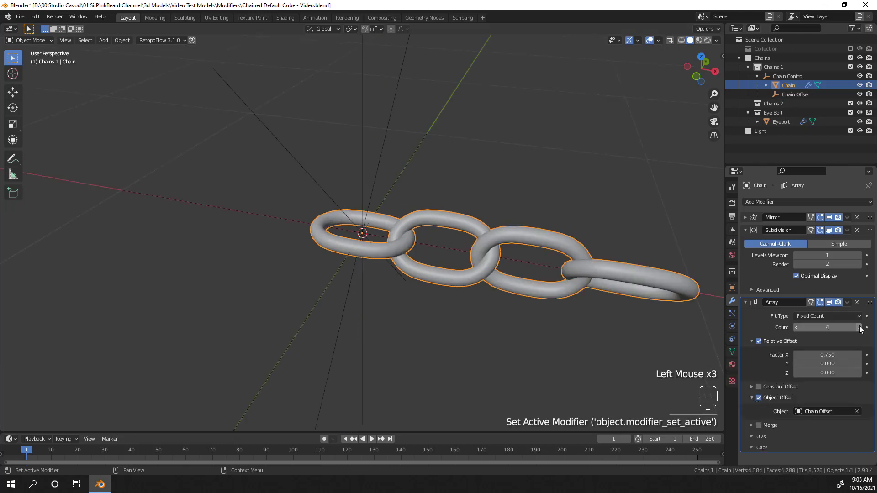
pyautogui.click(859, 327)
pyautogui.moveTo(528, 349); pyautogui.dragTo(555, 317, button='middle')
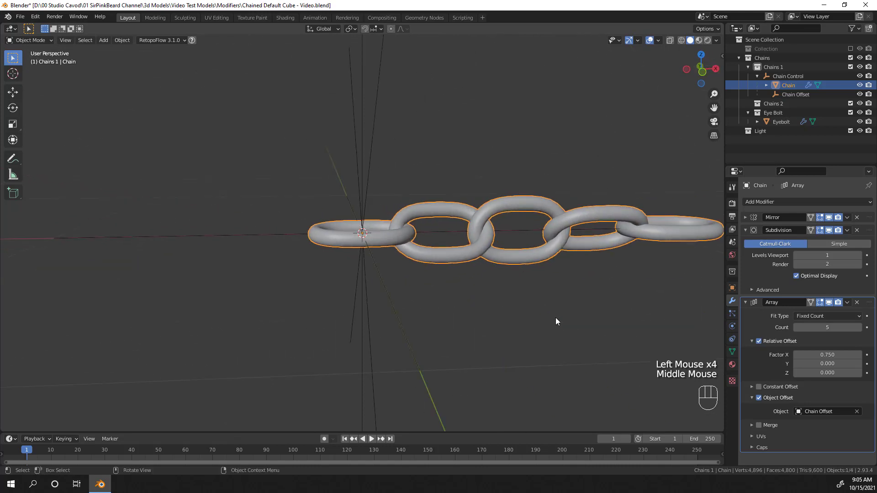
pyautogui.moveTo(461, 326); pyautogui.dragTo(589, 339, button='middle')
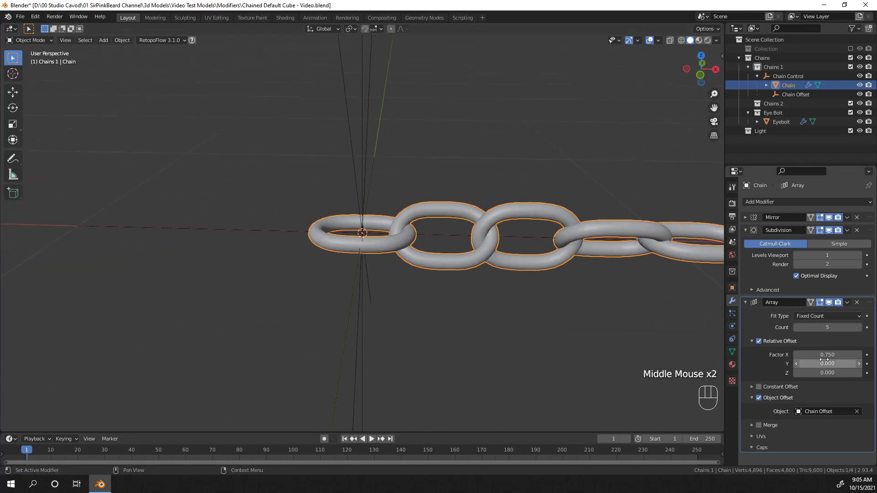
# Set the Array's relative X offset factor to 0.7 and its fit type to Fit Curve
pyautogui.click(797, 355)
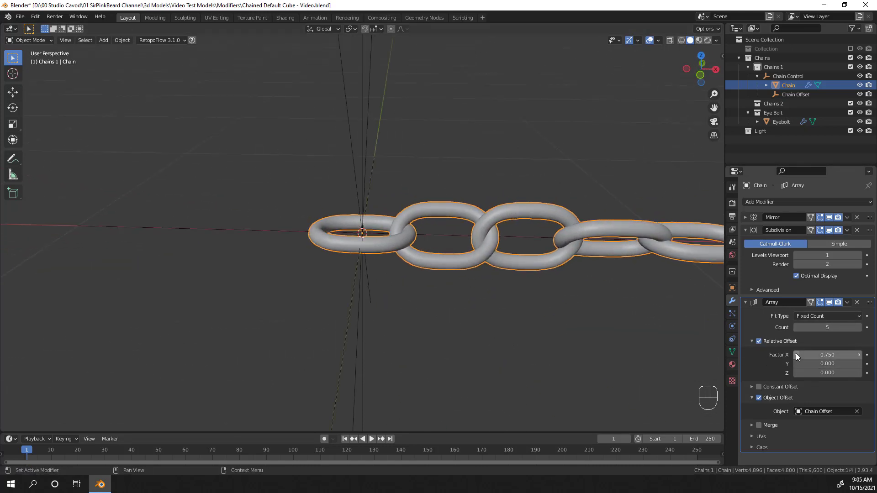
pyautogui.scroll(-2, 598, 325)
pyautogui.click(848, 315)
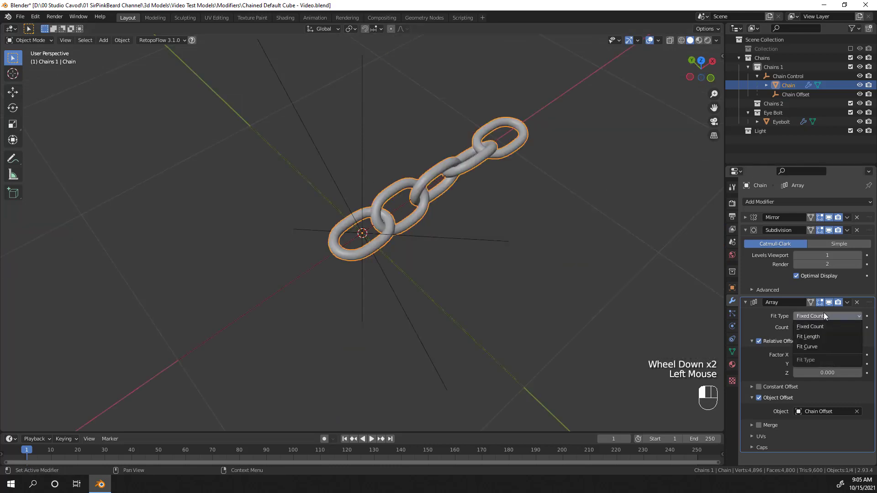
pyautogui.click(815, 347)
# Add a Path curve at the world origin
pyautogui.moveTo(502, 274); pyautogui.dragTo(411, 234, button='middle')
pyautogui.hotkey('shift', 'a')
pyautogui.moveTo(431, 237)
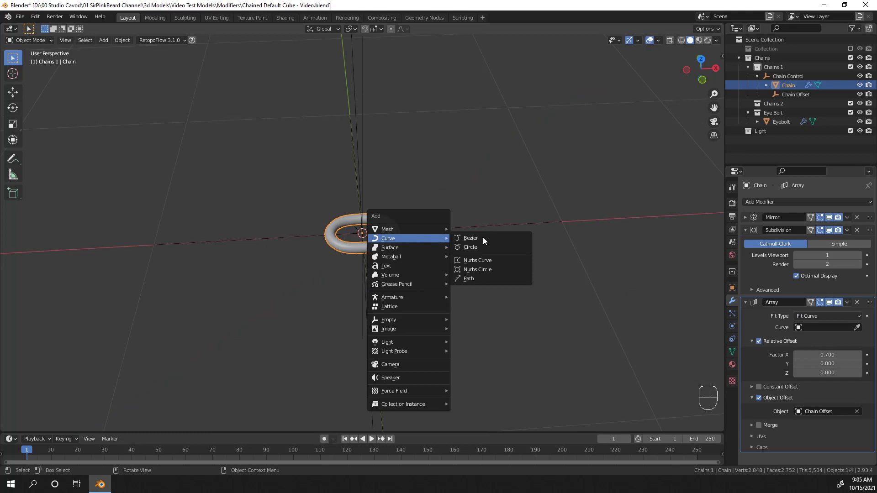
pyautogui.click(478, 280)
pyautogui.scroll(-2, 475, 214)
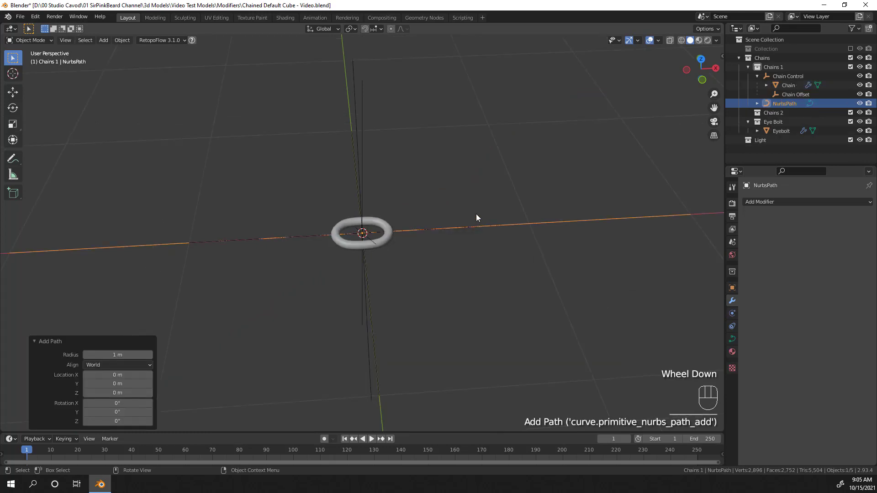
# Move all control points of the path 2 m along X in Edit Mode
pyautogui.press('Tab')
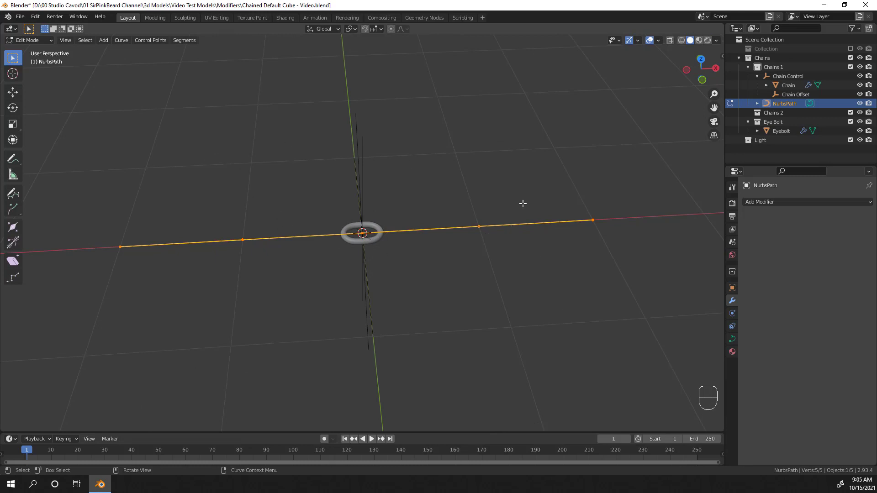
pyautogui.press('g')
pyautogui.press('x')
pyautogui.press('2')
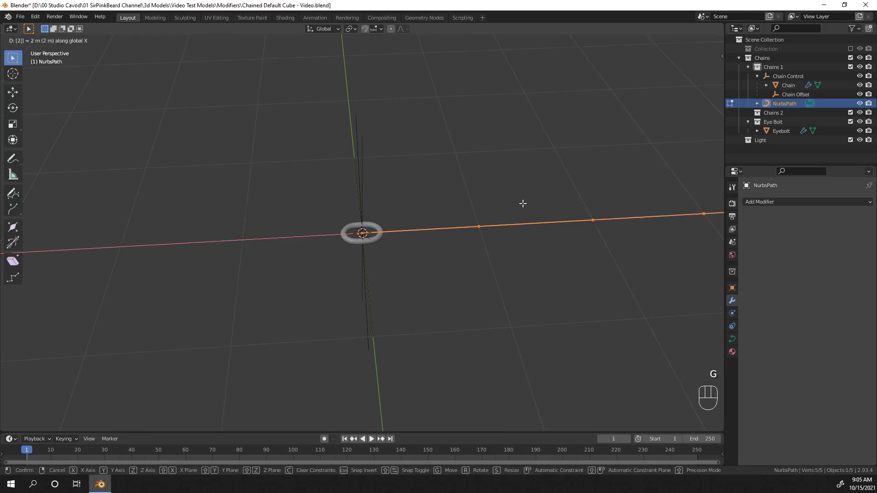
pyautogui.press('Return')
# Delete the three path control points farthest from the origin, keeping only the first two
pyautogui.scroll(2, 383, 260)
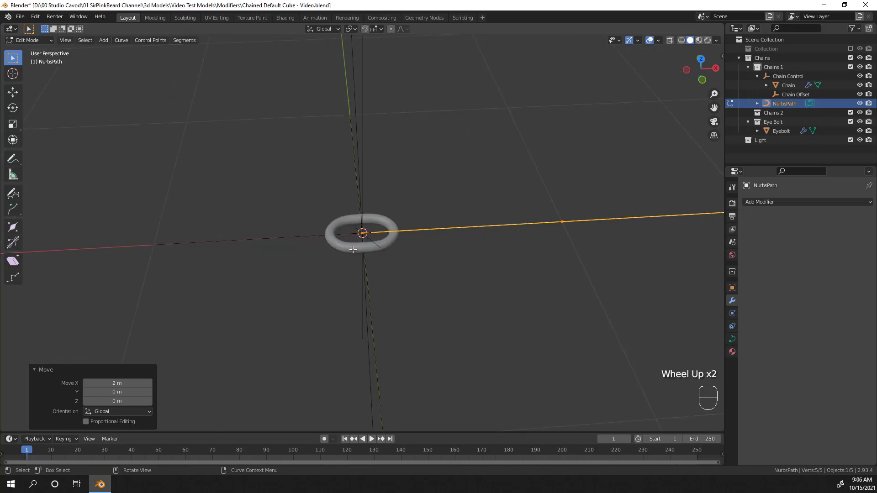
pyautogui.scroll(-3, 385, 219)
pyautogui.keyDown('shift'); pyautogui.moveTo(385, 219); pyautogui.dragTo(371, 239, button='middle'); pyautogui.keyUp('shift')
pyautogui.scroll(1, 371, 239)
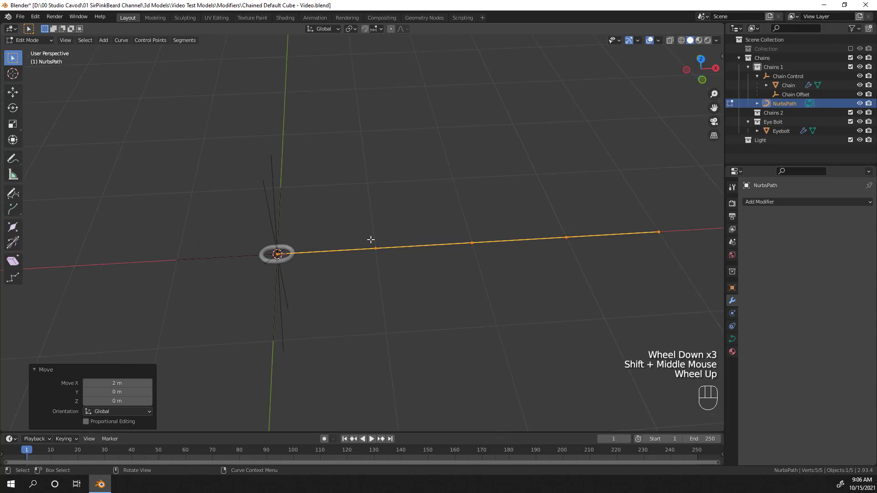
pyautogui.moveTo(413, 189); pyautogui.dragTo(722, 258)
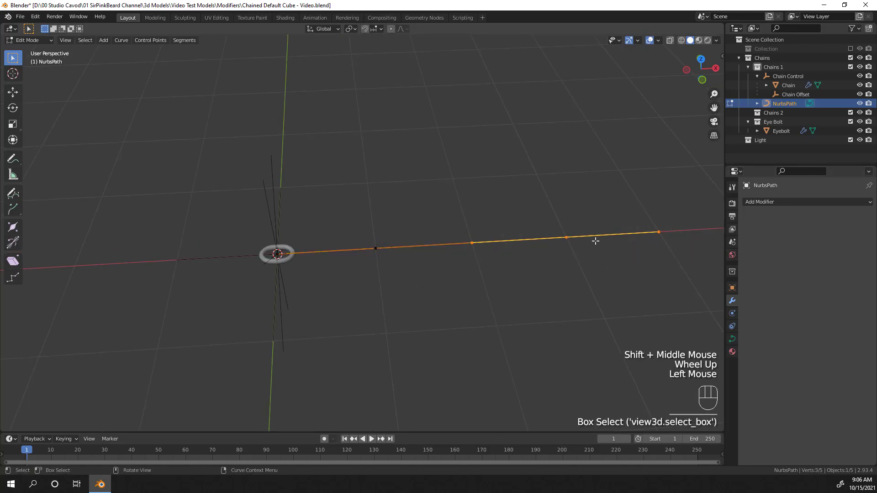
pyautogui.press('x')
pyautogui.click(629, 284)
pyautogui.click(375, 248)
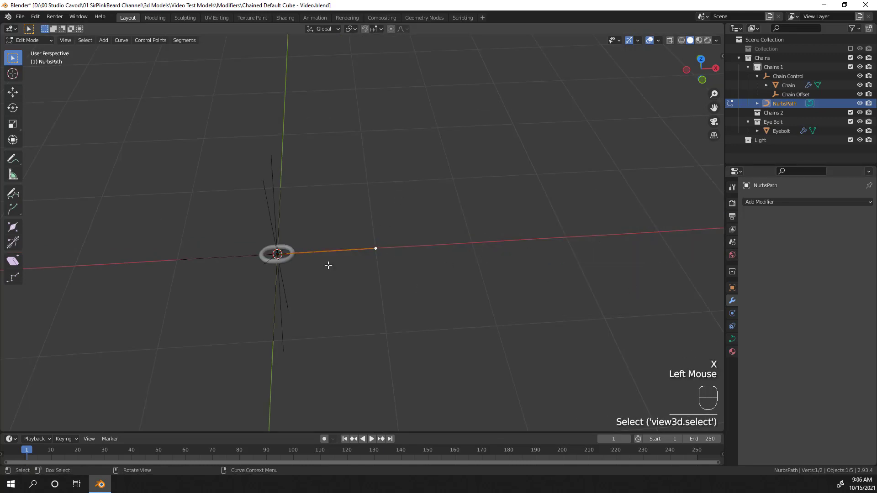
pyautogui.click(274, 255)
pyautogui.click(310, 277)
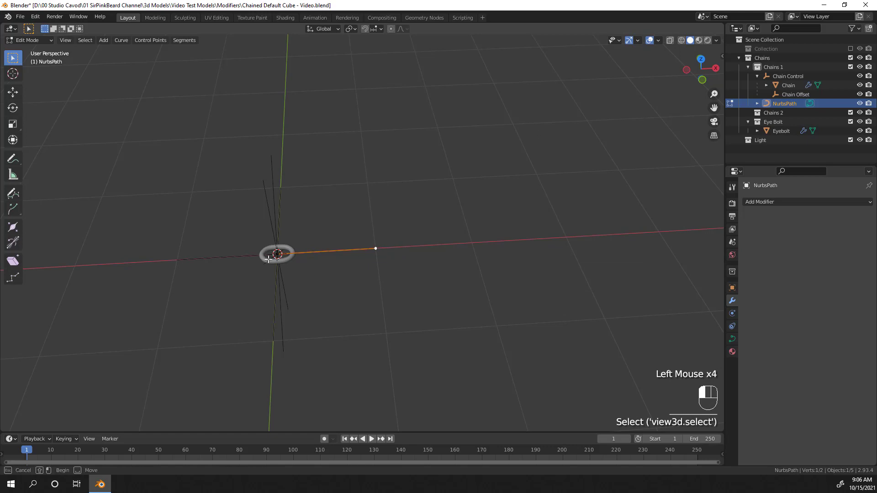
pyautogui.click(351, 273)
pyautogui.press('Tab')
pyautogui.press('Tab')
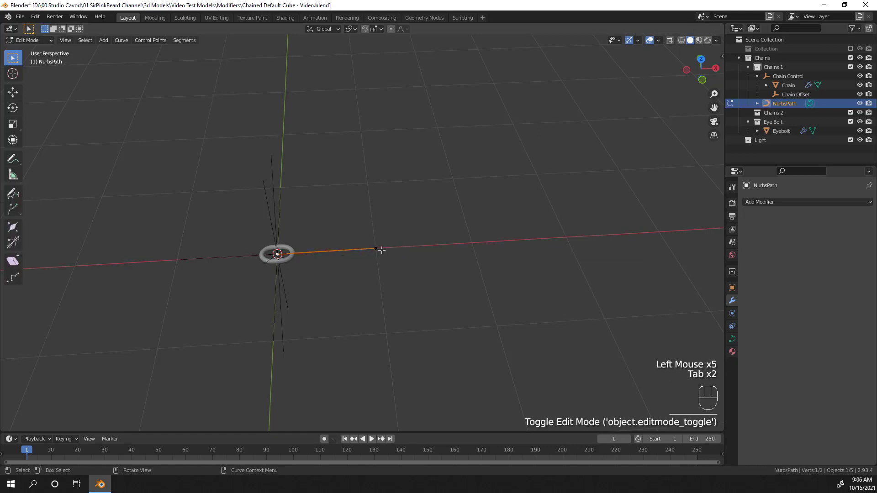
pyautogui.click(346, 266)
# Leave Edit Mode, assign NurbsPath as the curve of the Chain's Array modifier, and parent NurbsPath to Chain Control
pyautogui.press('Tab')
pyautogui.click(284, 259)
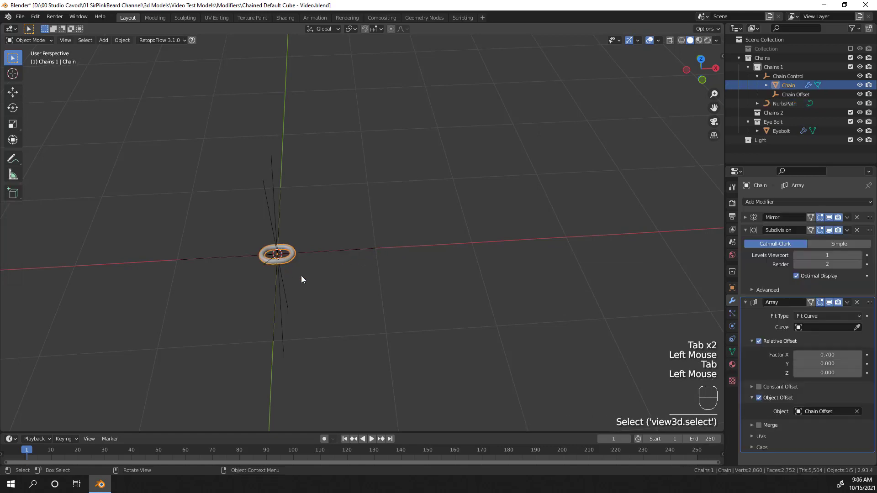
pyautogui.doubleClick(804, 328)
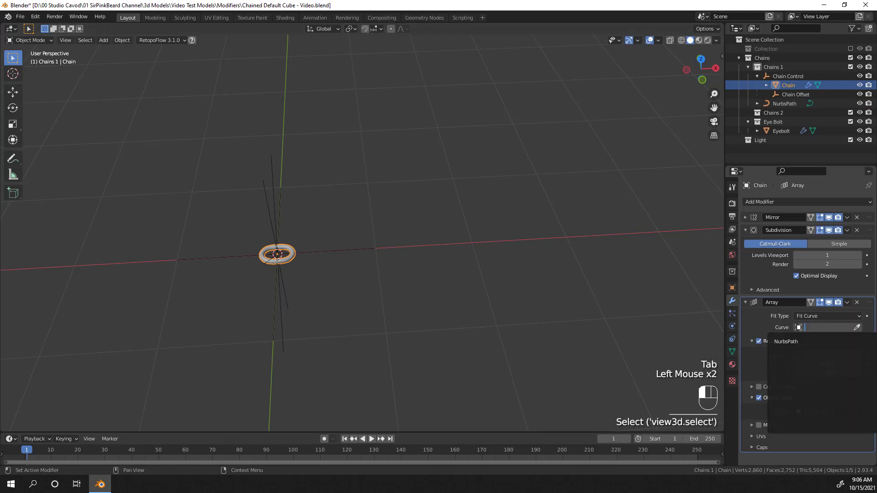
pyautogui.click(798, 342)
pyautogui.moveTo(304, 335); pyautogui.dragTo(268, 256, button='middle')
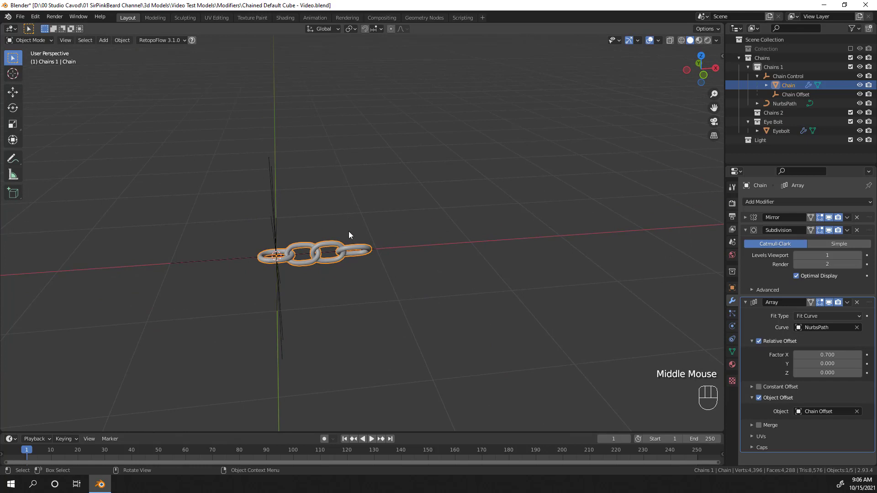
pyautogui.scroll(-2, 508, 262)
pyautogui.moveTo(769, 104); pyautogui.dragTo(784, 75)
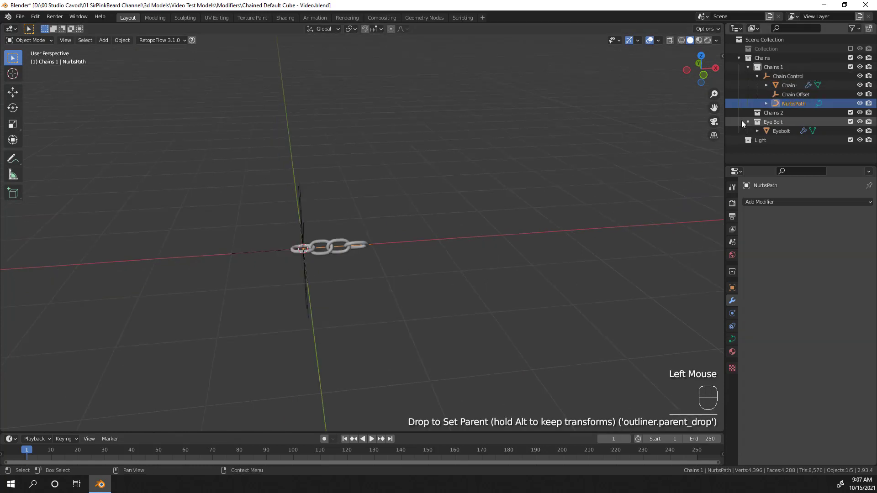
# Rotate Chain Control about 44.8° around Z and move it near the -X, -Y pillar's eye bolt, to about X -3.70, Y -3.70, Z 5.51 m
pyautogui.click(787, 76)
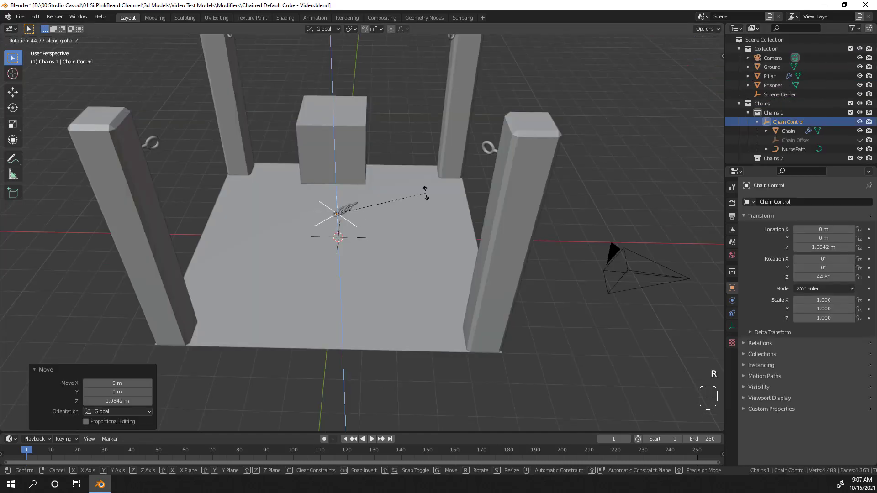
pyautogui.press('g')
pyautogui.click(420, 80)
pyautogui.press('KP_7')
pyautogui.press('g')
pyautogui.click(258, 388)
pyautogui.moveTo(258, 389); pyautogui.dragTo(264, 305, button='middle')
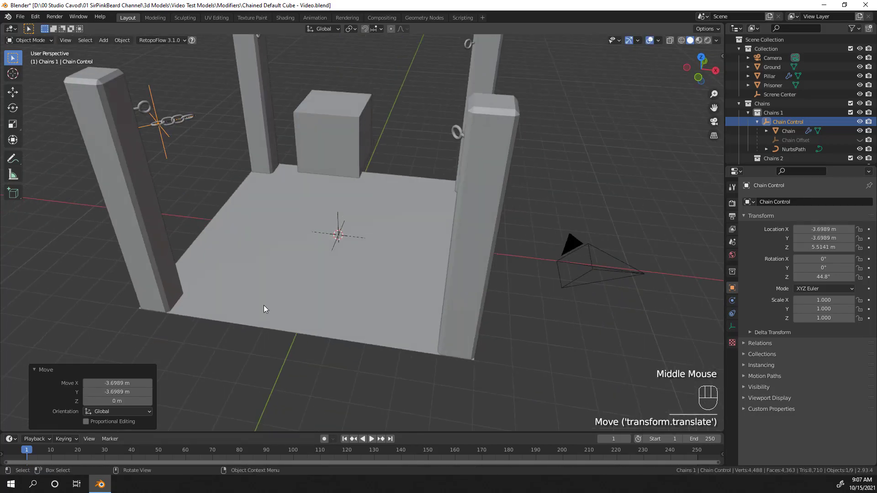
# Raise Chain Control to about Z 5.91 m and rotate it about 14.9° in the view so the first link hooks into the eye bolt
pyautogui.scroll(4, 237, 229)
pyautogui.press('g')
pyautogui.press('z')
pyautogui.keyDown('shift'); pyautogui.moveTo(215, 163); pyautogui.dragTo(432, 201, button='middle'); pyautogui.keyUp('shift')
pyautogui.click(482, 249)
pyautogui.press('r')
pyautogui.click(333, 167)
pyautogui.press('g')
pyautogui.press('z')
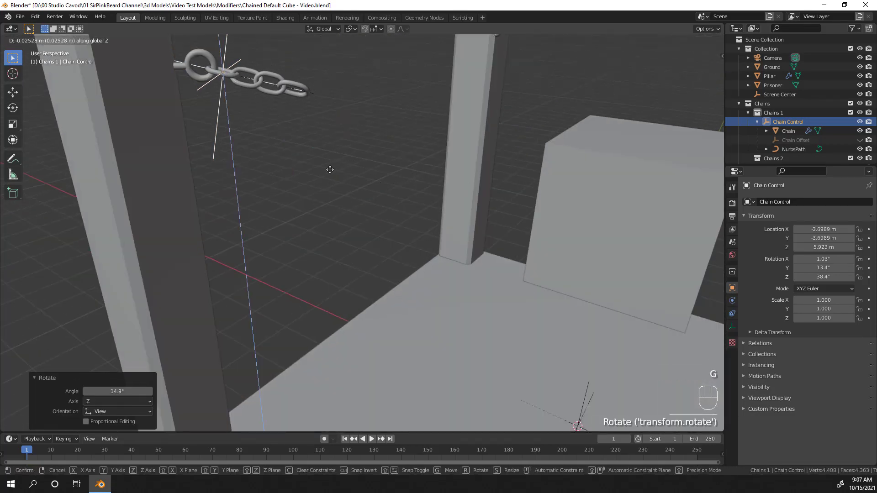
pyautogui.click(331, 172)
# Rotate Chain Control about its local Y to about 32.2° and nudge it to about X -3.74, Y -3.75, Z 5.85 m at the eye bolt
pyautogui.moveTo(330, 172); pyautogui.dragTo(329, 274, button='middle')
pyautogui.moveTo(329, 274); pyautogui.dragTo(456, 220, button='middle')
pyautogui.scroll(2, 438, 205)
pyautogui.keyDown('shift'); pyautogui.moveTo(439, 205); pyautogui.dragTo(421, 181, button='middle'); pyautogui.keyUp('shift')
pyautogui.press('r')
pyautogui.press('y')
pyautogui.press('y')
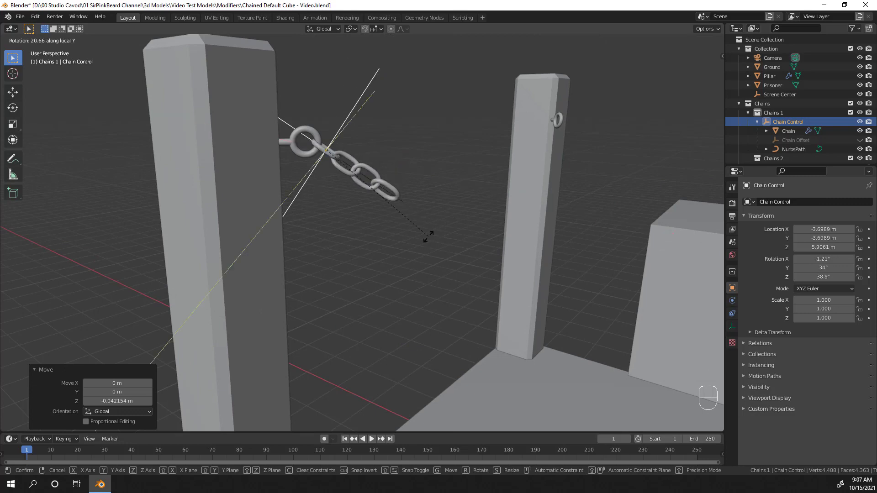
pyautogui.click(421, 227)
pyautogui.press('g')
pyautogui.click(414, 228)
pyautogui.moveTo(413, 228); pyautogui.dragTo(491, 269, button='middle')
pyautogui.scroll(-3, 529, 258)
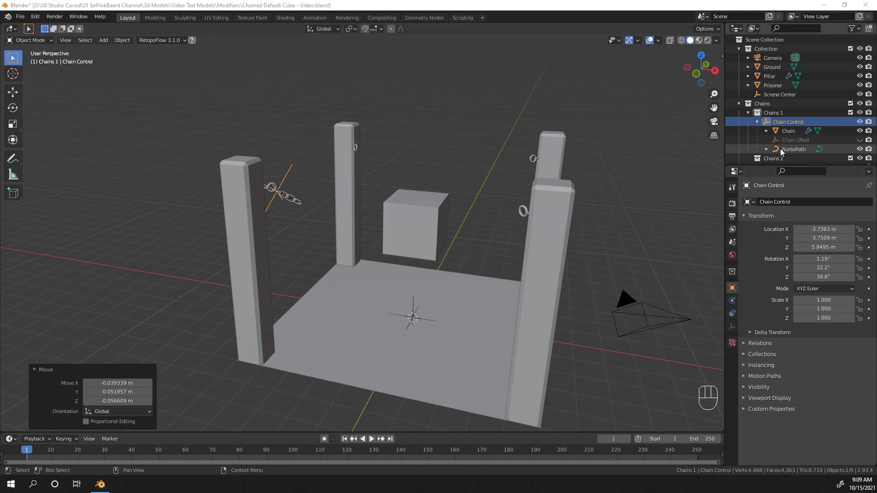
# In Edit Mode, extrude NurbsPath's free end about 4.1 m toward the cube's lower edge, then lower the new point about 0.25 m along Z
pyautogui.moveTo(417, 219); pyautogui.dragTo(355, 231, button='middle')
pyautogui.scroll(2, 301, 220)
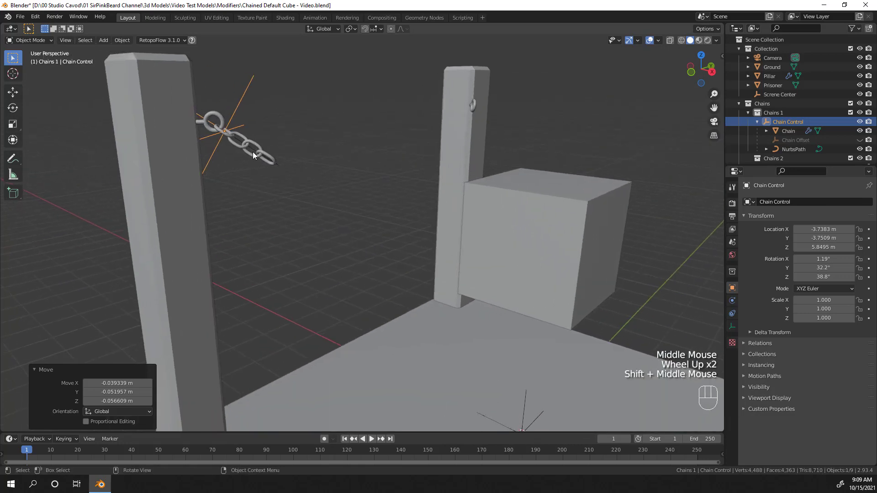
pyautogui.click(253, 149)
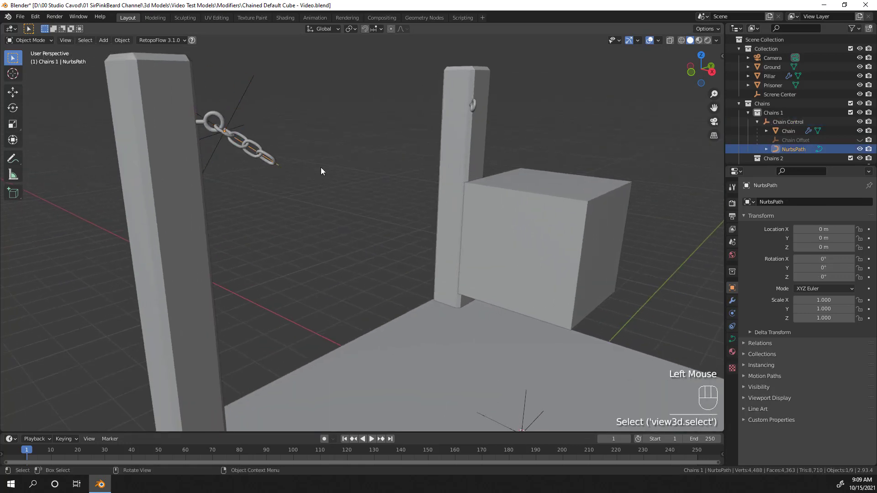
pyautogui.press('Tab')
pyautogui.moveTo(399, 219); pyautogui.dragTo(408, 195, button='middle')
pyautogui.moveTo(420, 261)
pyautogui.mouseDown(button='middle')
pyautogui.moveTo(417, 279)
pyautogui.moveTo(411, 248)
pyautogui.mouseUp(button='middle')
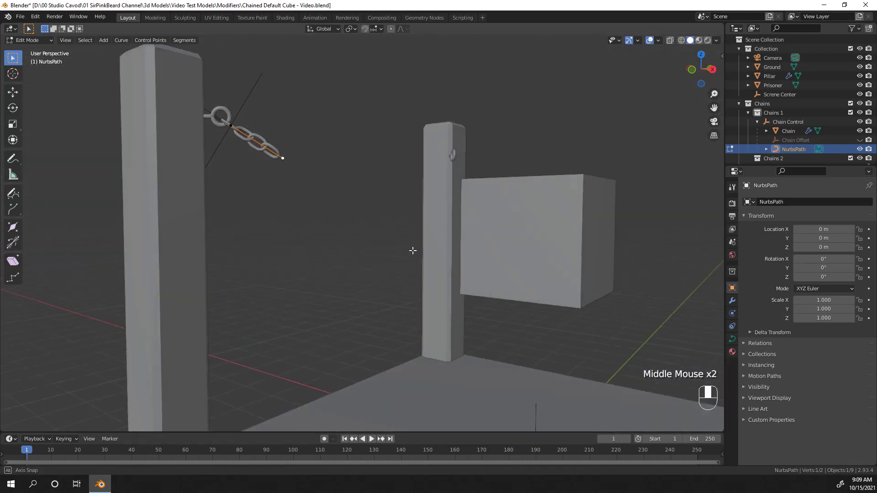
pyautogui.press('e')
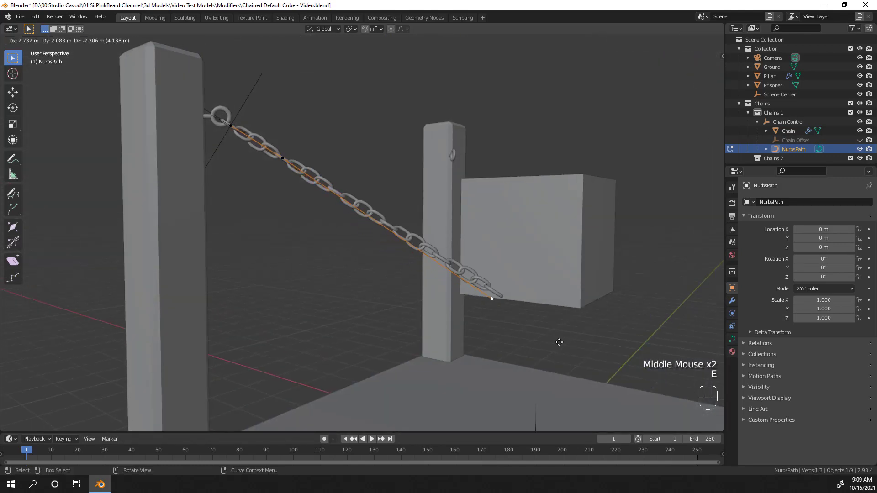
pyautogui.click(567, 342)
pyautogui.moveTo(567, 342); pyautogui.dragTo(547, 309, button='middle')
pyautogui.press('g')
pyautogui.click(529, 315)
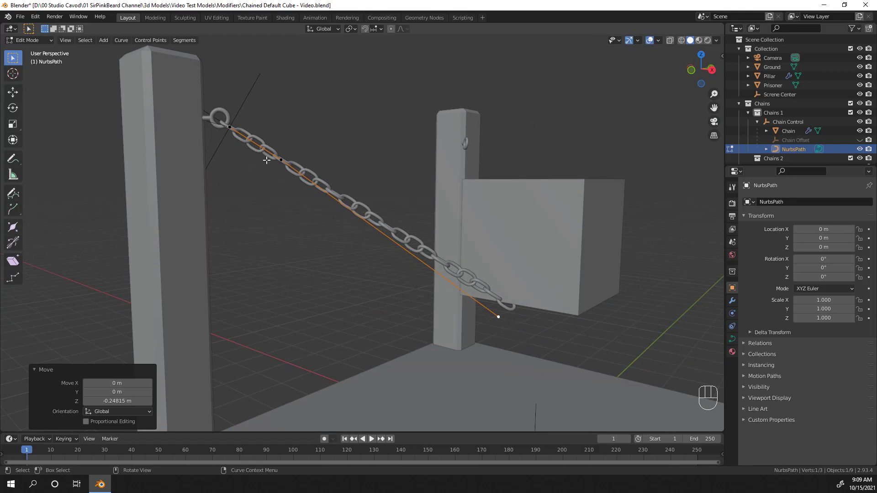
# Select all path points, leave Edit Mode, and give Chain a Curve modifier with NurbsPath as its curve object
pyautogui.click(281, 157)
pyautogui.press('a')
pyautogui.press('Tab')
pyautogui.click(314, 178)
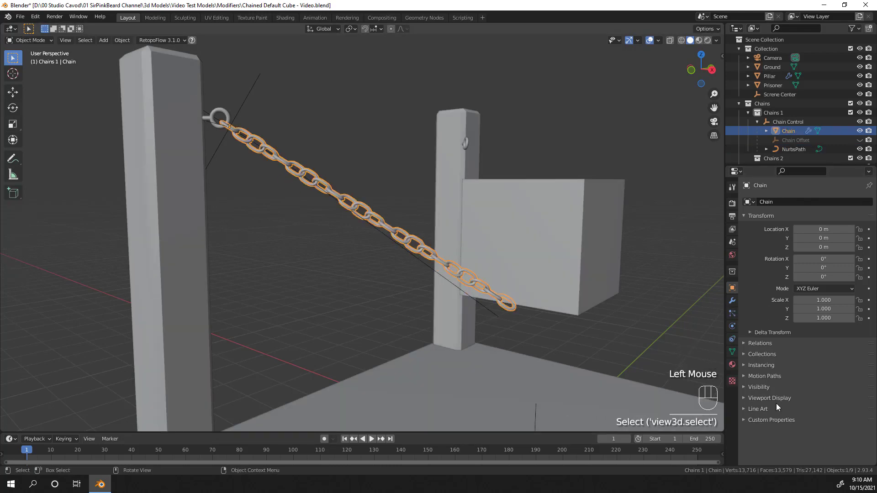
pyautogui.click(732, 300)
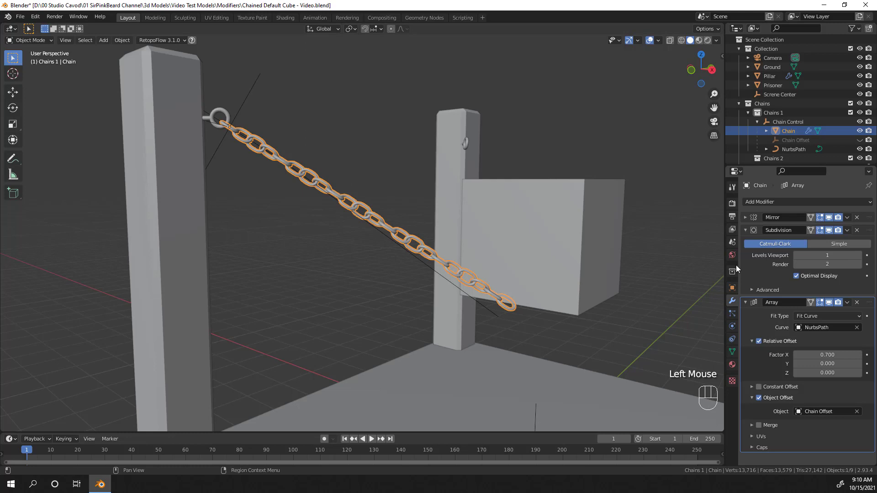
pyautogui.click(746, 302)
pyautogui.click(767, 202)
pyautogui.click(765, 247)
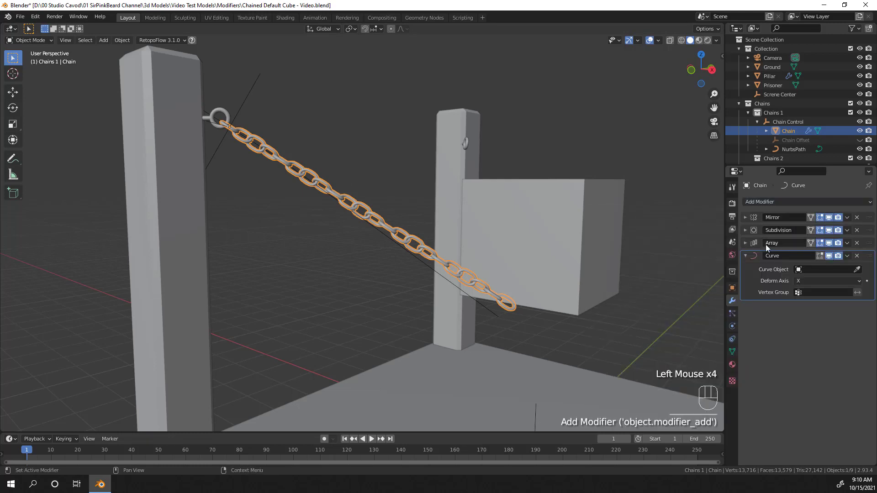
pyautogui.click(806, 270)
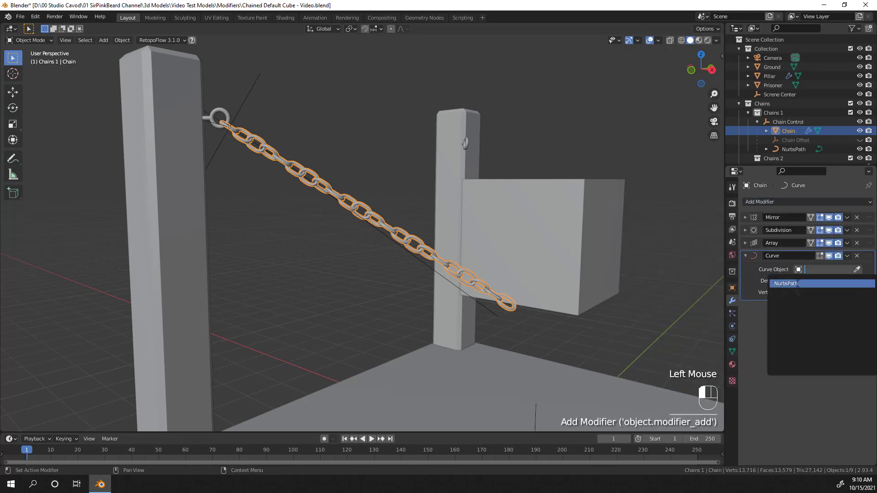
pyautogui.click(786, 284)
# Raise Chain Path's end control point about 0.07 m along Z, and hide Pillar in the viewport
pyautogui.press('Tab')
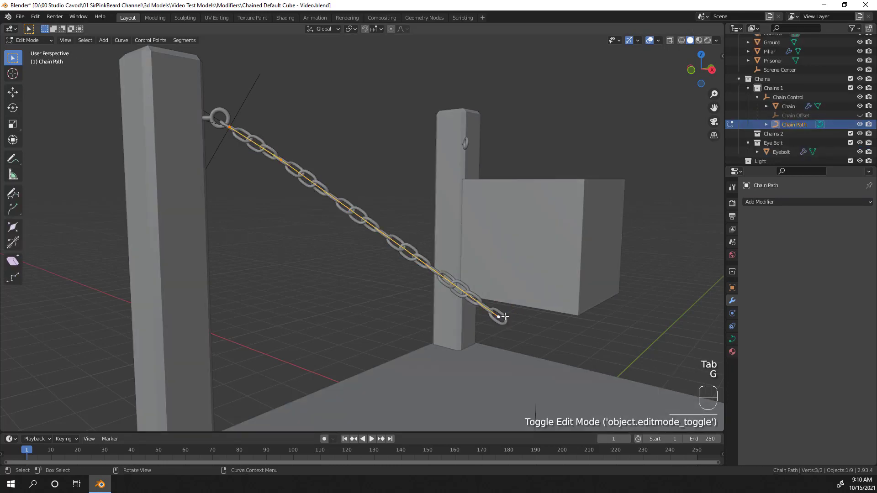
pyautogui.click(498, 316)
pyautogui.press('g')
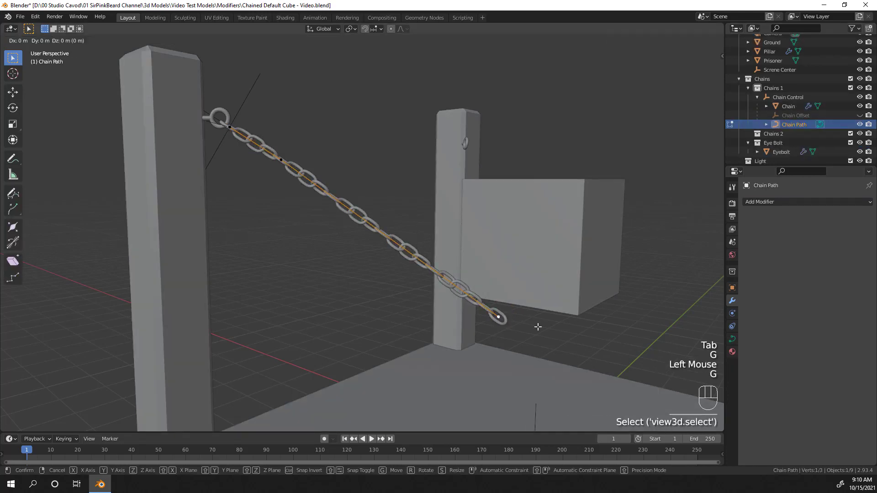
pyautogui.press('z')
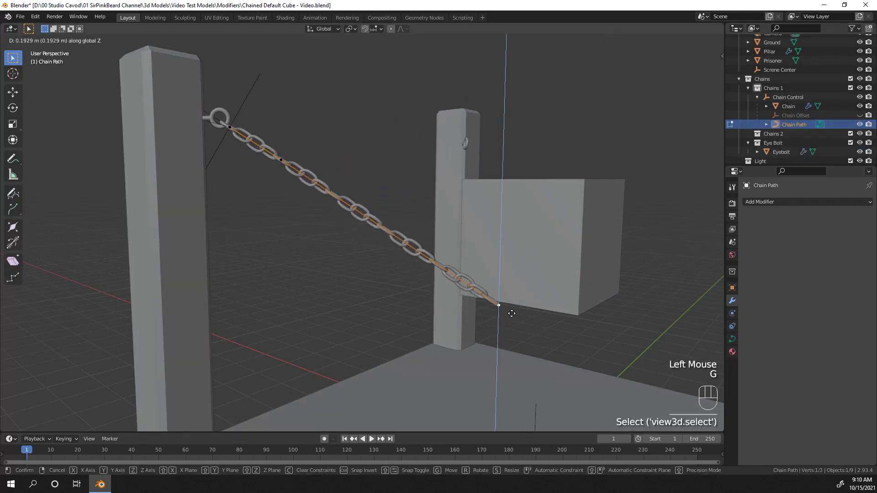
pyautogui.click(502, 314)
pyautogui.moveTo(500, 314); pyautogui.dragTo(548, 337, button='middle')
pyautogui.click(859, 51)
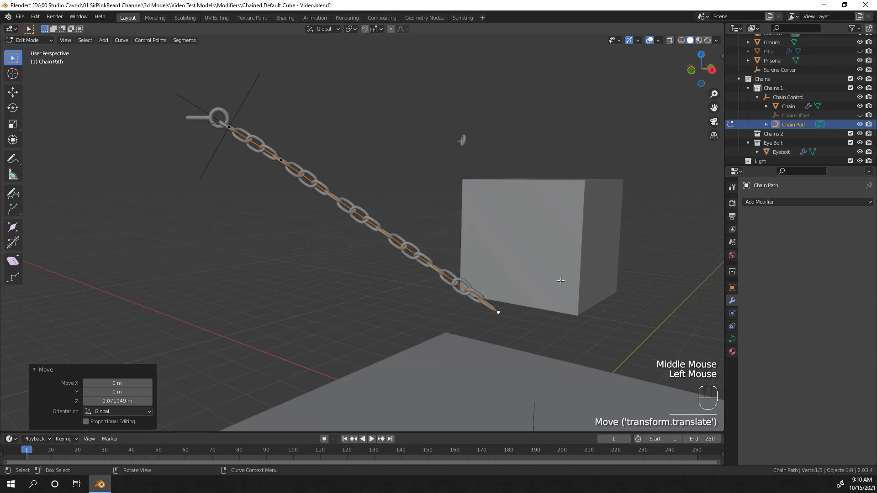
# Extrude Chain Path beneath the cube toward its +X side, level the points along Z, and move the end about 0.24 m further along X
pyautogui.moveTo(506, 283); pyautogui.dragTo(436, 325, button='middle')
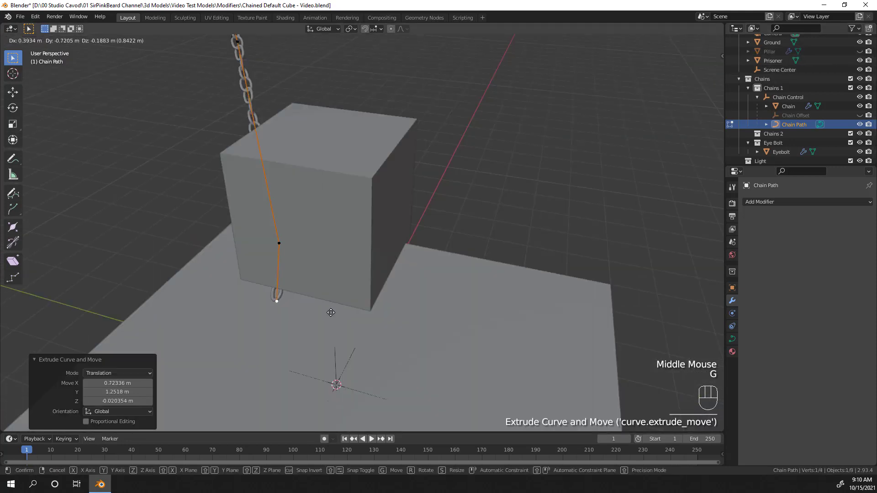
pyautogui.click(329, 311)
pyautogui.moveTo(329, 310); pyautogui.dragTo(429, 255, button='middle')
pyautogui.click(360, 252)
pyautogui.moveTo(360, 253); pyautogui.dragTo(411, 247, button='middle')
pyautogui.keyDown('shift'); pyautogui.click(421, 238); pyautogui.keyUp('shift')
pyautogui.press('g')
pyautogui.press('z')
pyautogui.click(451, 274)
pyautogui.moveTo(451, 274); pyautogui.dragTo(489, 272, button='middle')
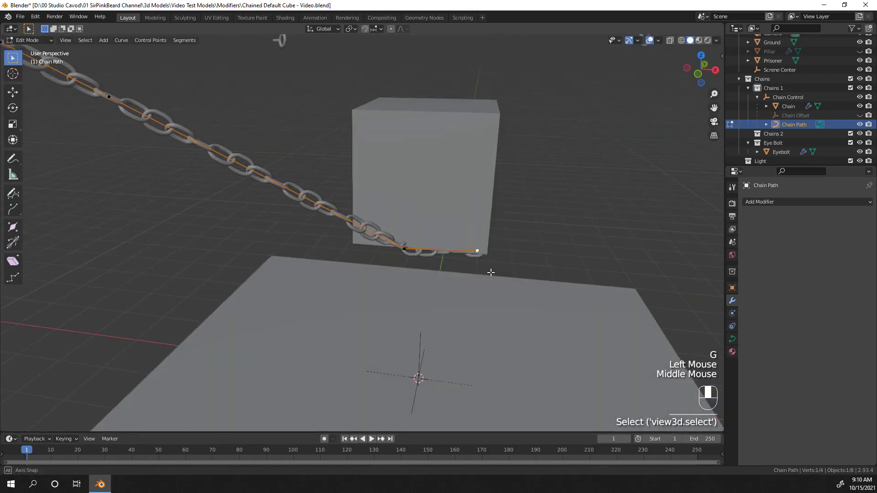
pyautogui.press('KP_1')
pyautogui.press('g')
pyautogui.click(496, 250)
# Extrude the path around the cube in front view: up the +X side, across the top, and about 2.27 m down the -X side
pyautogui.press('e')
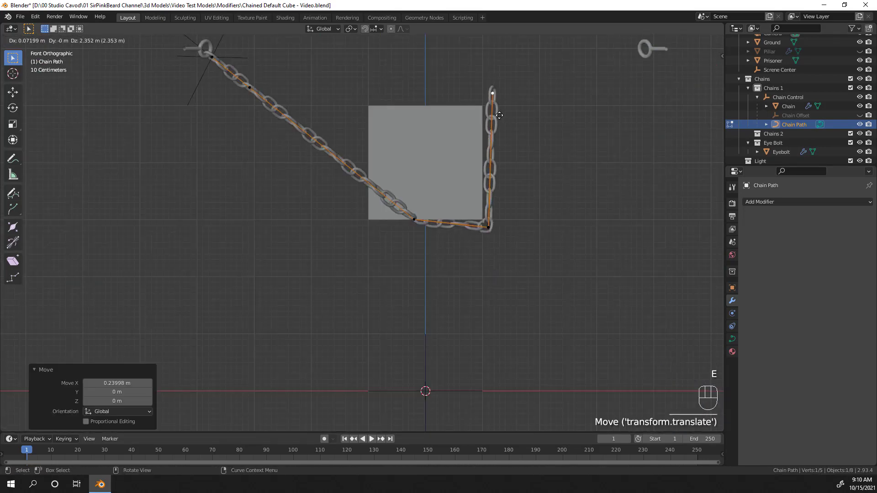
pyautogui.click(497, 120)
pyautogui.press('e')
pyautogui.click(365, 121)
pyautogui.press('e')
pyautogui.click(374, 243)
# Move the wrap's bottom and top control points on the cube's -X side toward +Y to slant the loop
pyautogui.press('KP_3')
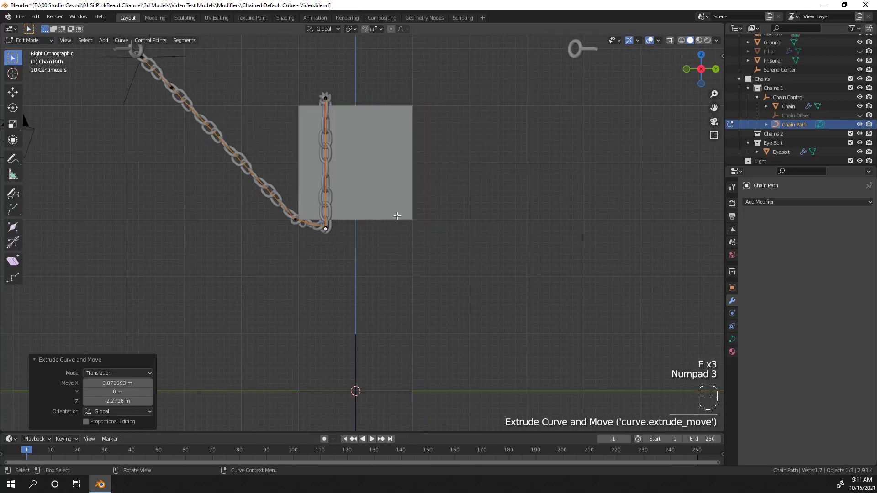
pyautogui.press('g')
pyautogui.moveTo(330, 112); pyautogui.dragTo(330, 128, button='middle')
pyautogui.click(325, 98)
pyautogui.press('g')
pyautogui.press('y')
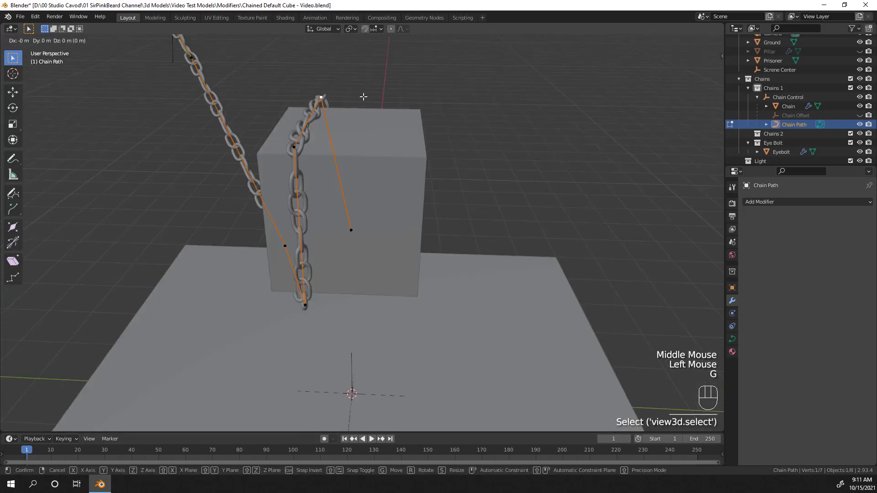
pyautogui.click(378, 99)
# Shift the first wrap's top +X corner point along Y, and move its bottom +X point about 0.065 m along Y
pyautogui.click(298, 149)
pyautogui.press('g')
pyautogui.press('y')
pyautogui.click(305, 150)
pyautogui.click(317, 315)
pyautogui.press('g')
pyautogui.click(319, 315)
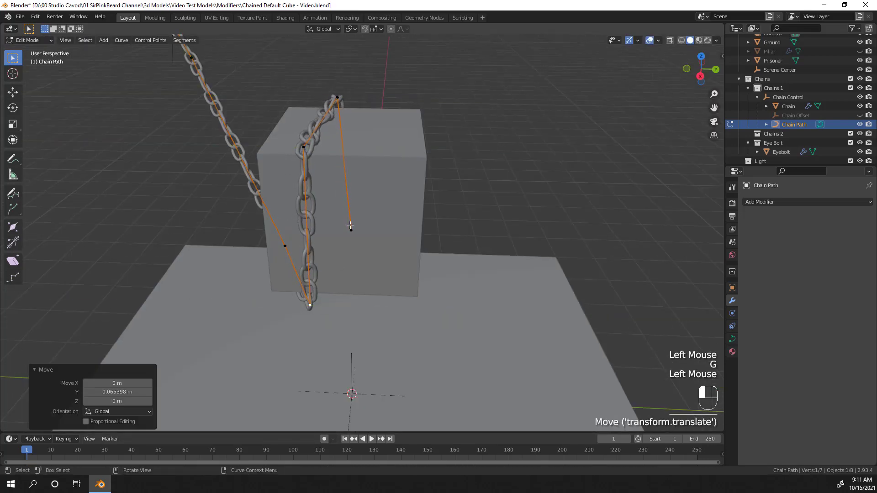
# Extrude a second wrap in front view: about 2.26 m across the bottom, about 2.5 m up the +X side, and back over the top
pyautogui.press('KP_1')
pyautogui.press('e')
pyautogui.click(493, 233)
pyautogui.press('e')
pyautogui.click(542, 108)
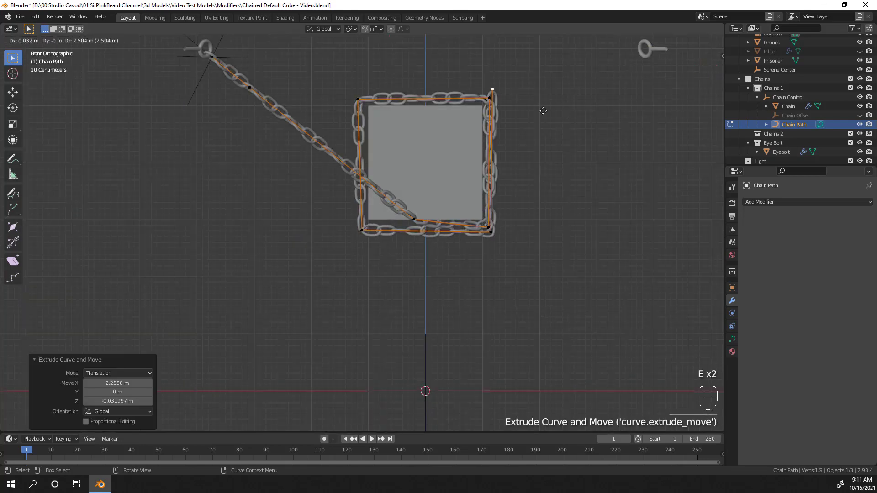
pyautogui.press('e')
pyautogui.click(409, 113)
# Move the second wrap's points toward +Y: top +X about 0.258 m, top -X by a similar amount, and bottom +X about 0.264 m
pyautogui.moveTo(410, 114); pyautogui.dragTo(359, 163, button='middle')
pyautogui.click(359, 163)
pyautogui.press('g')
pyautogui.click(382, 164)
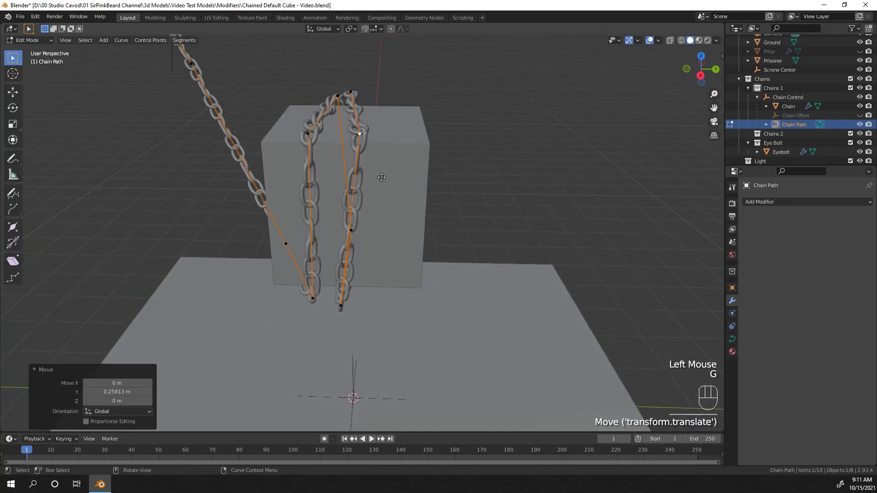
pyautogui.click(351, 91)
pyautogui.press('g')
pyautogui.click(370, 93)
pyautogui.click(360, 310)
pyautogui.press('g')
pyautogui.click(360, 310)
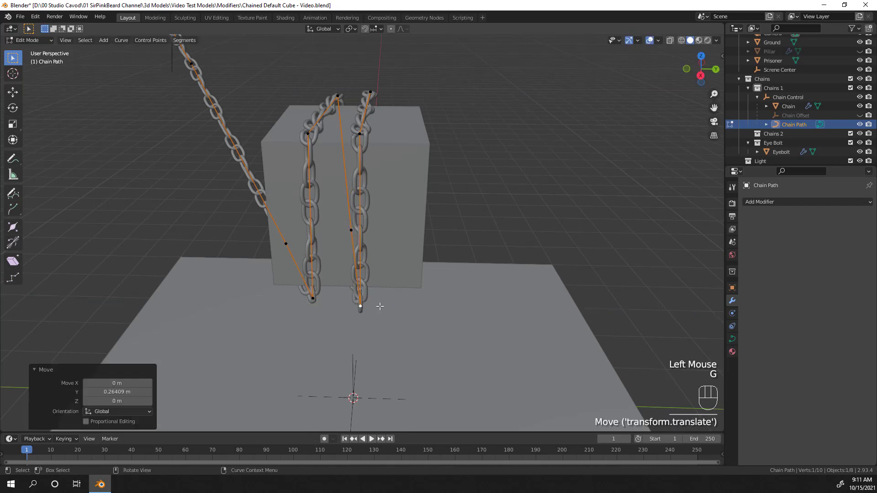
# Extrude the path's end about 2.3 m down the cube's -X side, then move that segment's two points about 0.149 m along X
pyautogui.moveTo(360, 310); pyautogui.dragTo(440, 202, button='middle')
pyautogui.click(553, 223)
pyautogui.press('e')
pyautogui.press('z')
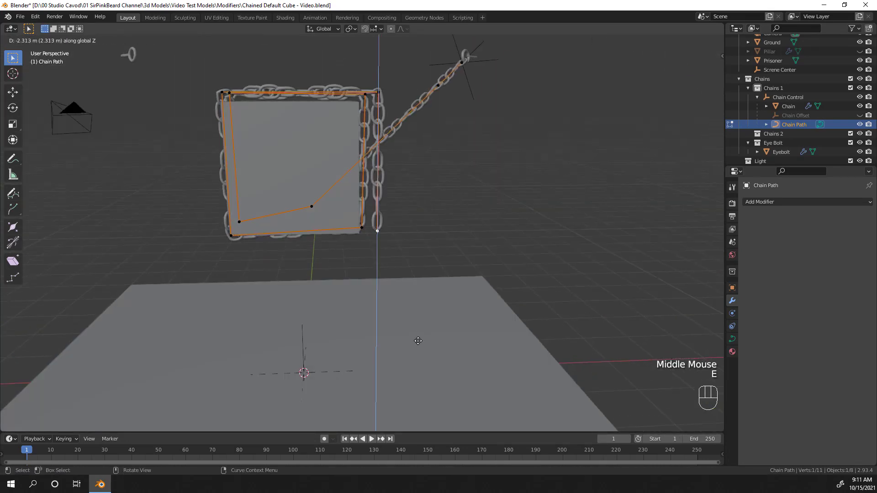
pyautogui.click(417, 342)
pyautogui.moveTo(417, 341); pyautogui.dragTo(404, 305, button='middle')
pyautogui.keyDown('shift'); pyautogui.click(379, 95); pyautogui.keyUp('shift')
pyautogui.press('g')
pyautogui.press('x')
pyautogui.click(463, 180)
pyautogui.moveTo(463, 180); pyautogui.dragTo(327, 195, button='middle')
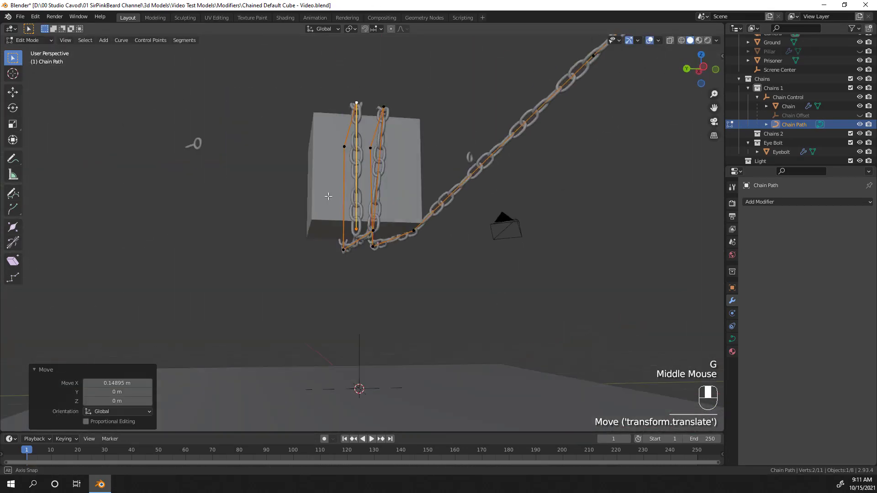
# Extrude the path's end beneath the cube and move the new point by about X 1.37, Y -0.41, Z 0.78 m toward the +X, +Y corner
pyautogui.click(348, 245)
pyautogui.moveTo(344, 255); pyautogui.dragTo(351, 238, button='middle')
pyautogui.press('e')
pyautogui.click(276, 308)
pyautogui.moveTo(276, 308); pyautogui.dragTo(367, 333, button='middle')
pyautogui.press('g')
pyautogui.click(276, 281)
# Extrude the path's end about 5.3 m up to the +X, +Y pillar's eye bolt
pyautogui.moveTo(276, 280); pyautogui.dragTo(374, 278, button='middle')
pyautogui.scroll(-2, 409, 287)
pyautogui.keyDown('shift'); pyautogui.moveTo(374, 278); pyautogui.dragTo(404, 251, button='middle'); pyautogui.keyUp('shift')
pyautogui.press('e')
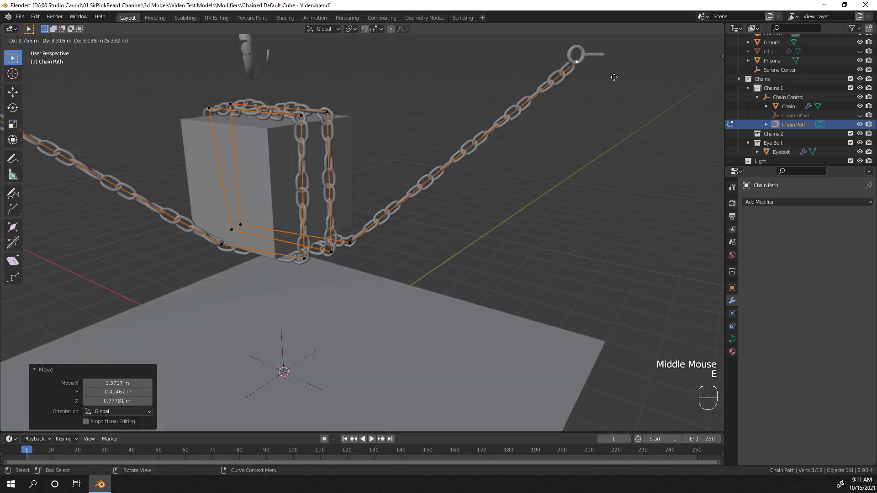
pyautogui.click(612, 76)
# Reposition the path's end point at the +X, +Y eye bolt and adjust its height along Z
pyautogui.moveTo(612, 76); pyautogui.dragTo(548, 151, button='middle')
pyautogui.keyDown('shift'); pyautogui.moveTo(548, 151); pyautogui.dragTo(379, 210, button='middle'); pyautogui.keyUp('shift')
pyautogui.scroll(2, 413, 201)
pyautogui.moveTo(379, 210); pyautogui.dragTo(361, 193, button='middle')
pyautogui.press('g')
pyautogui.click(435, 218)
pyautogui.press('g')
pyautogui.press('z')
pyautogui.click(329, 204)
# Subdivide the path's final segment and pull its new middle point down about 0.6 m to make the chain sag
pyautogui.click(33, 320)
pyautogui.keyDown('shift'); pyautogui.click(292, 133); pyautogui.keyUp('shift')
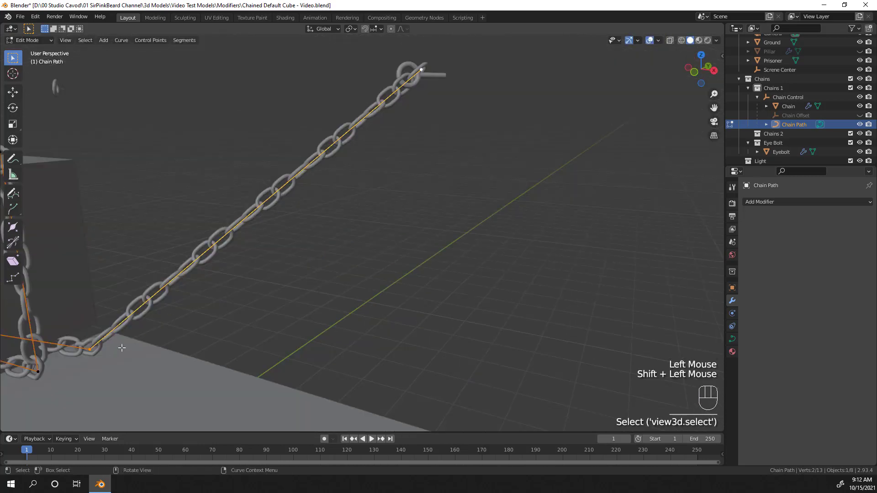
pyautogui.rightClick(420, 108)
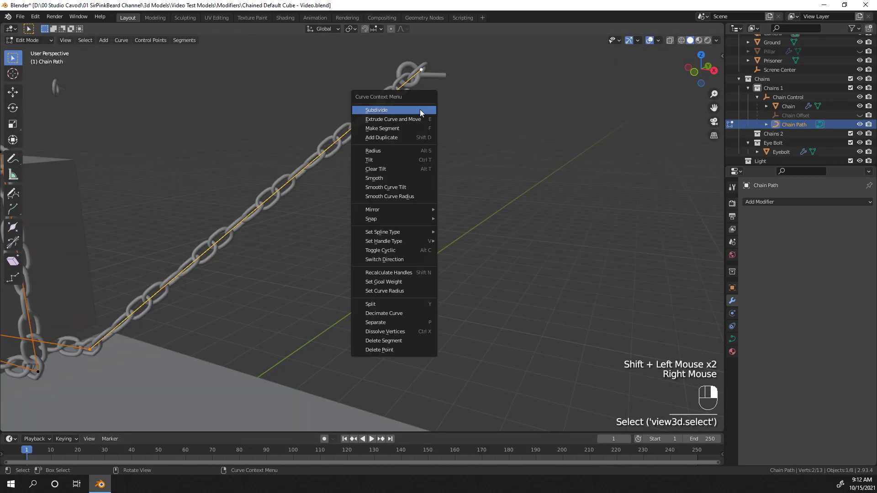
pyautogui.click(420, 108)
pyautogui.press('g')
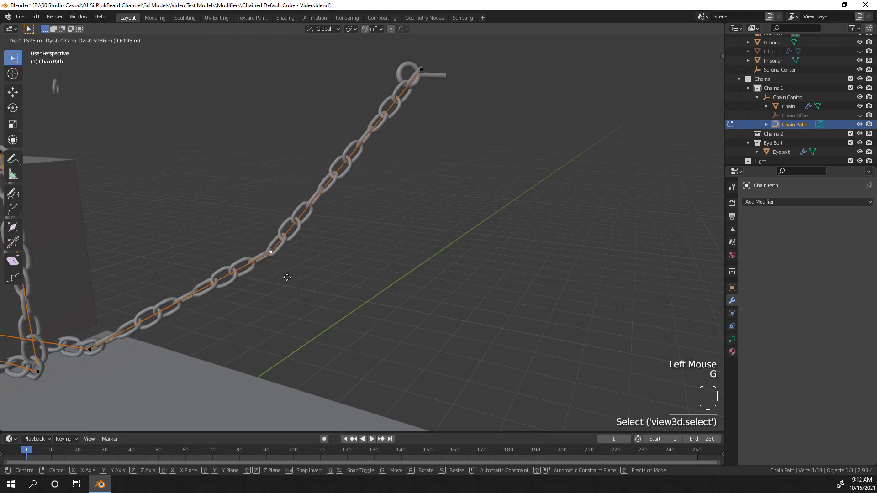
pyautogui.click(288, 273)
# Move the path's end point about 0.15 m into the +X, +Y eye bolt's ring
pyautogui.click(421, 69)
pyautogui.press('g')
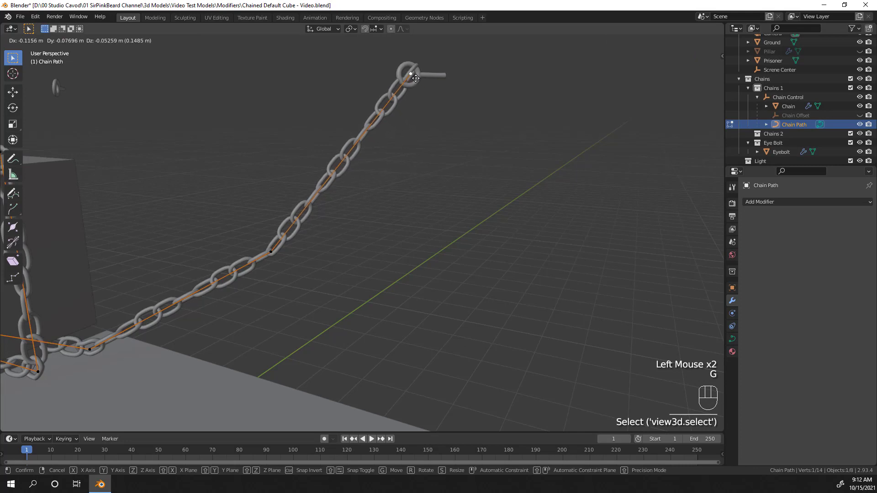
# Place the chain path's end point at the eyebolt ring and reposition the neighbouring control point midway along that hanging span
pyautogui.click(413, 77)
pyautogui.click(280, 237)
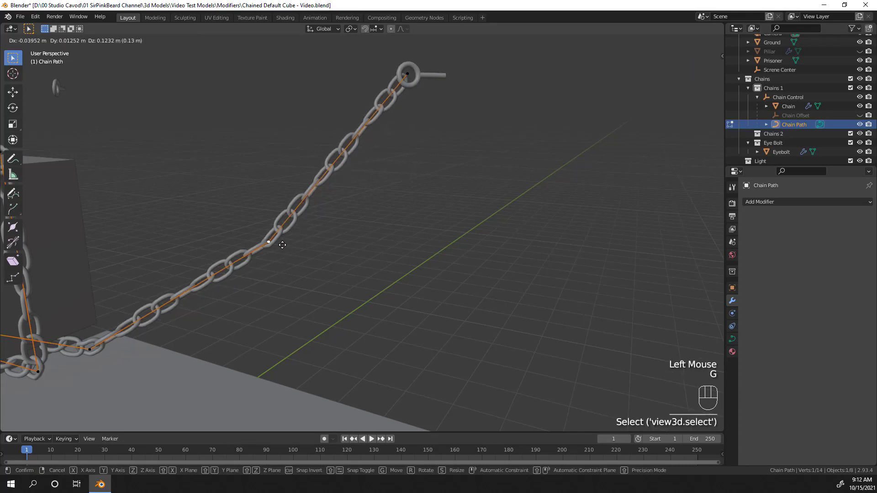
pyautogui.press('g')
pyautogui.click(280, 231)
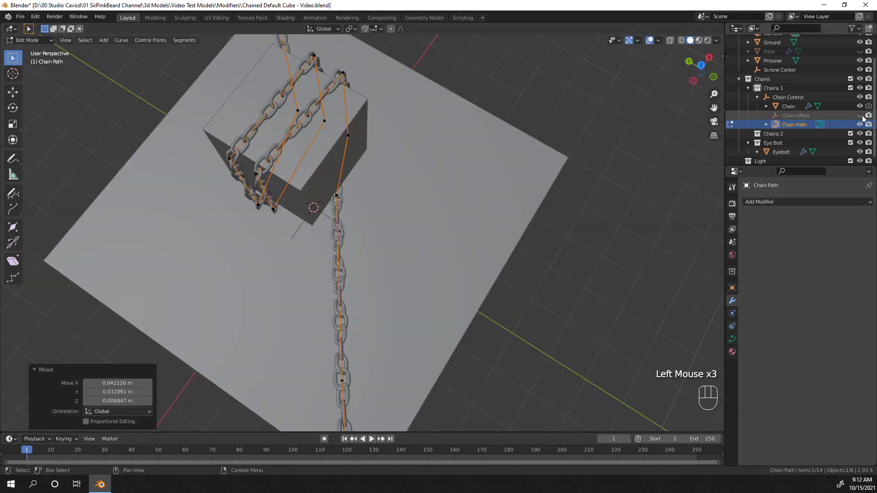
# Unhide the Chain Offset empty, select it in Object Mode, and set its X rotation to 90°
pyautogui.click(860, 116)
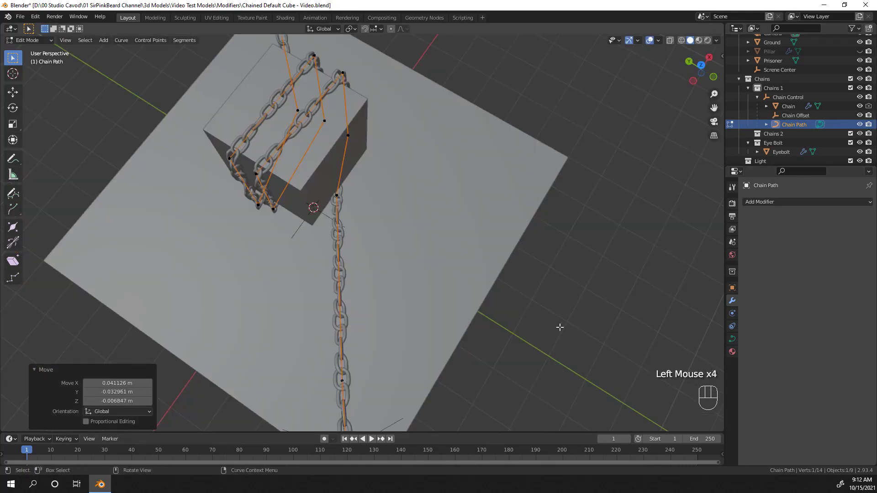
pyautogui.moveTo(558, 327); pyautogui.dragTo(496, 257, button='middle')
pyautogui.click(434, 85)
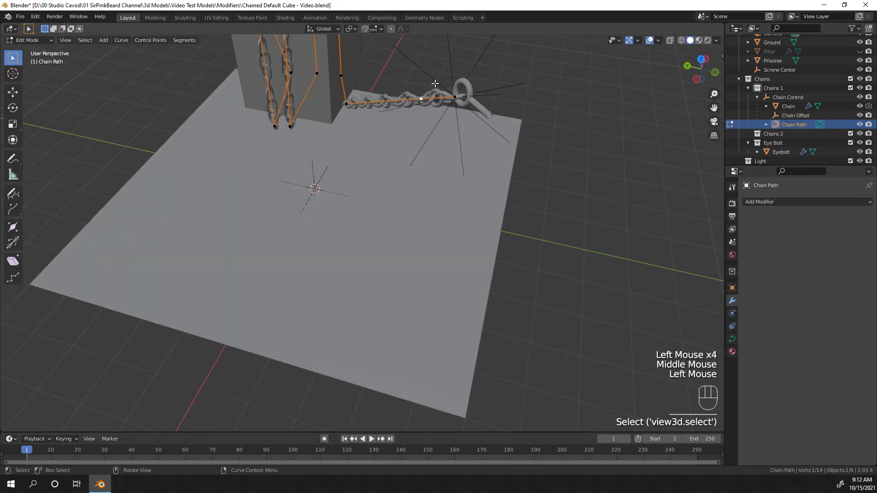
pyautogui.press('Tab')
pyautogui.click(435, 84)
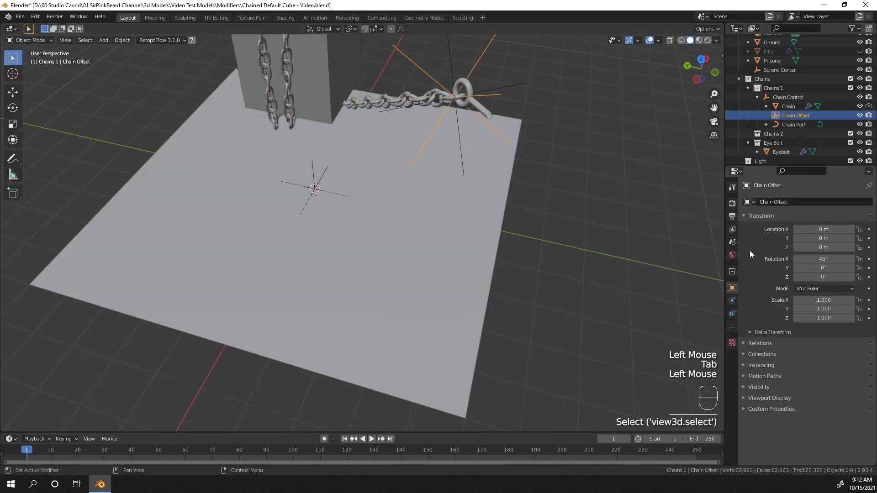
pyautogui.click(823, 259)
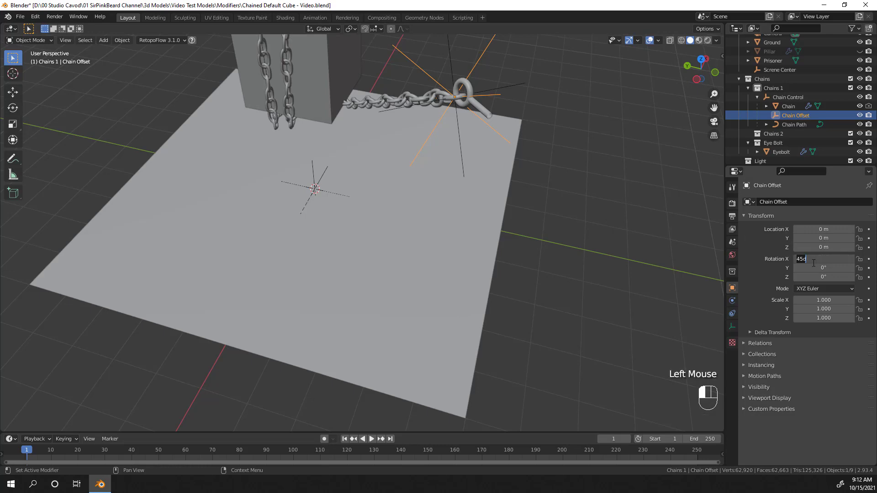
pyautogui.write('90')
pyautogui.press('Return')
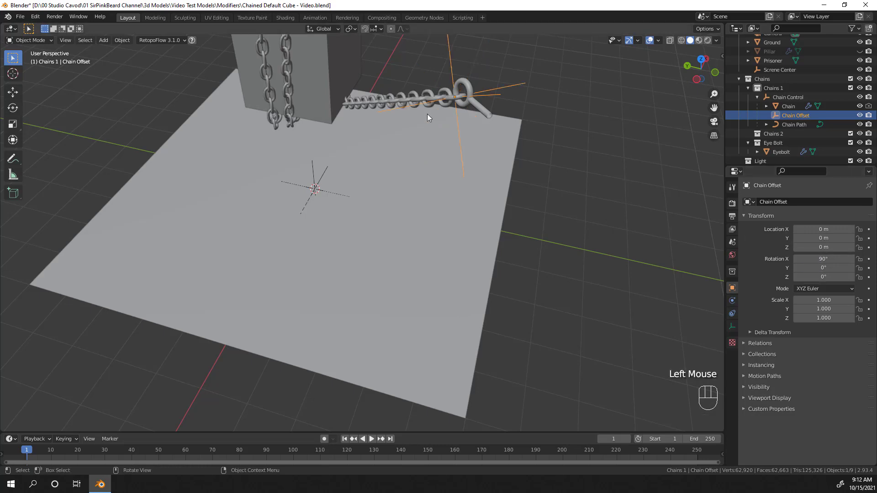
# Examine the link orientation along both hanging spans and around the wrapped cube from several angles
pyautogui.moveTo(426, 114); pyautogui.dragTo(384, 201, button='middle')
pyautogui.moveTo(384, 201); pyautogui.dragTo(348, 232, button='middle')
pyautogui.moveTo(252, 229); pyautogui.dragTo(358, 249, button='middle')
pyautogui.scroll(2, 278, 274)
pyautogui.scroll(-2, 381, 214)
pyautogui.scroll(-1, 381, 180)
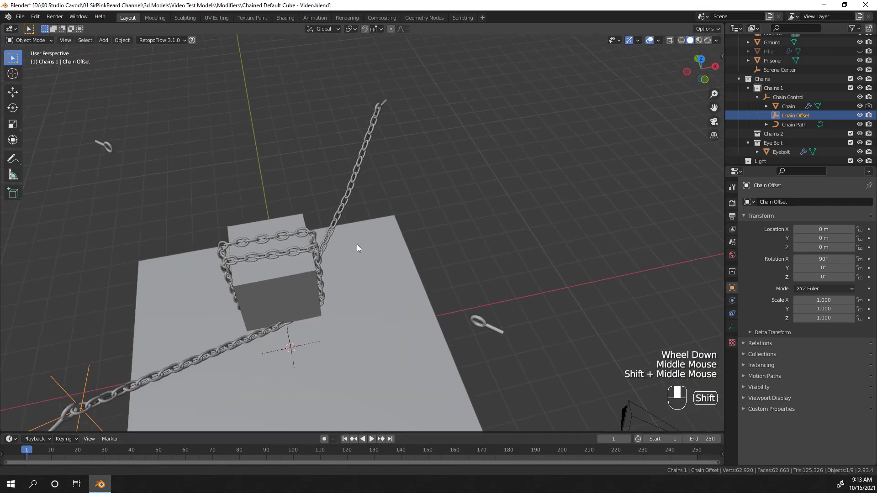
pyautogui.moveTo(418, 147); pyautogui.dragTo(367, 111, button='middle')
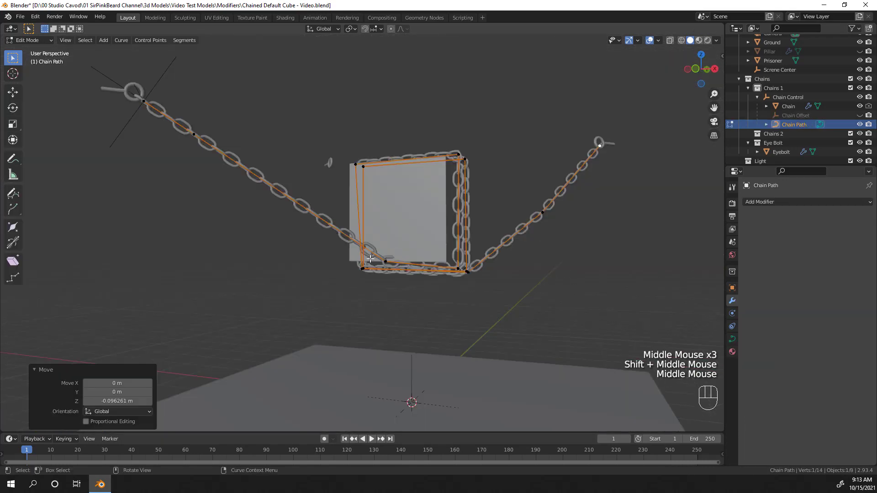
# Subdivide the long span segment between the first eyebolt and the cube's underside with one cut, and move its new point along Z
pyautogui.click(344, 255)
pyautogui.click(341, 248)
pyautogui.click(384, 259)
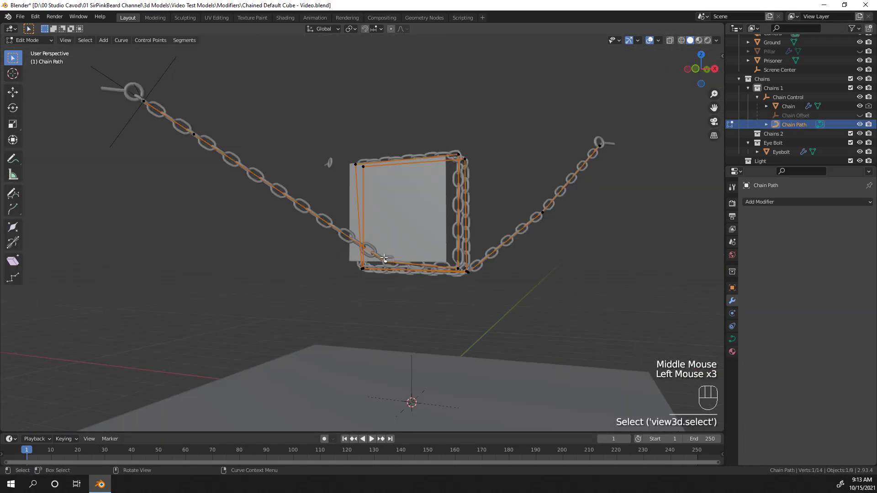
pyautogui.keyDown('shift'); pyautogui.click(195, 134); pyautogui.keyUp('shift')
pyautogui.rightClick(271, 148)
pyautogui.click(271, 150)
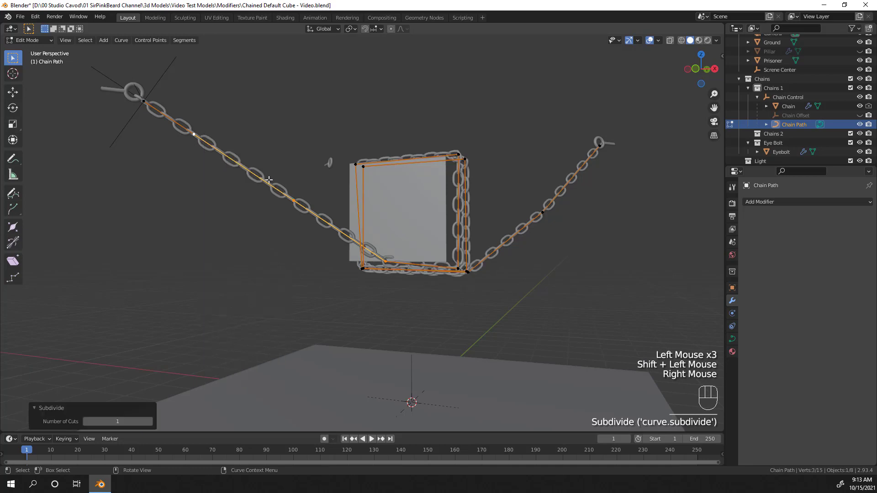
pyautogui.click(295, 201)
pyautogui.press('g')
pyautogui.press('z')
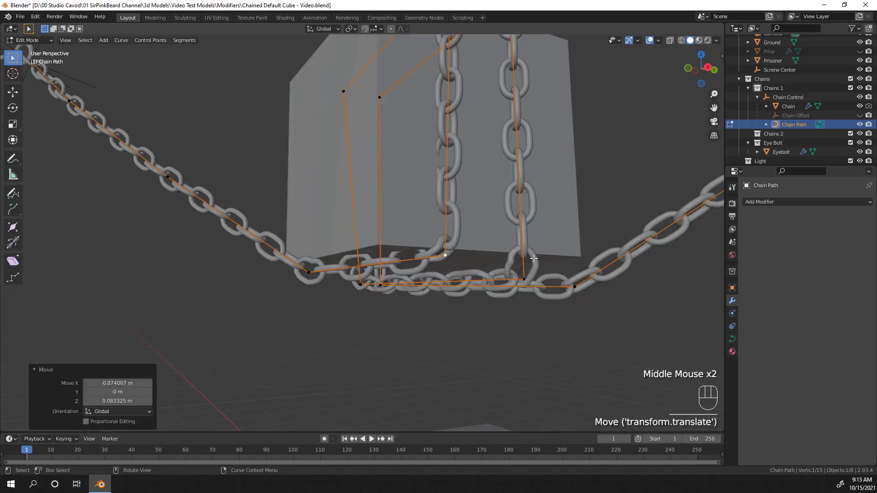
# Move the chain path's inner corner point beneath the cube by about 0.051, 0.017 and -0.029 m, and subdivide the adjoining bottom segment once
pyautogui.moveTo(554, 240); pyautogui.dragTo(587, 269, button='middle')
pyautogui.press('g')
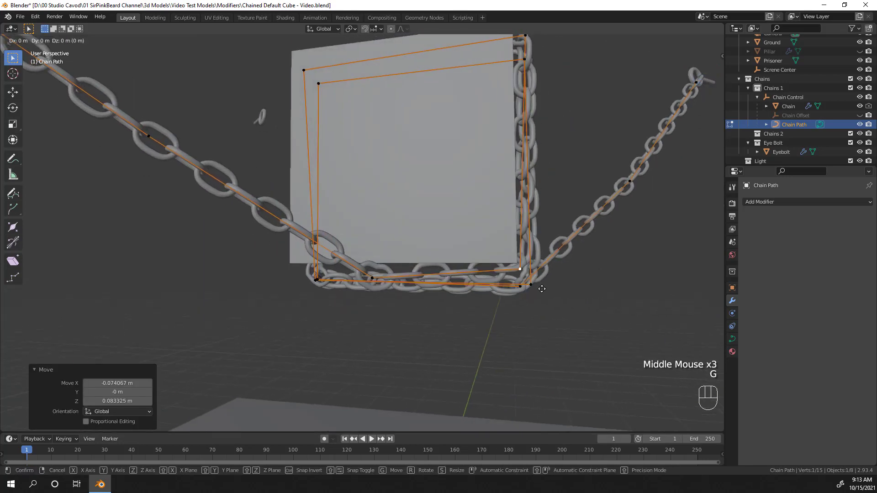
pyautogui.click(547, 289)
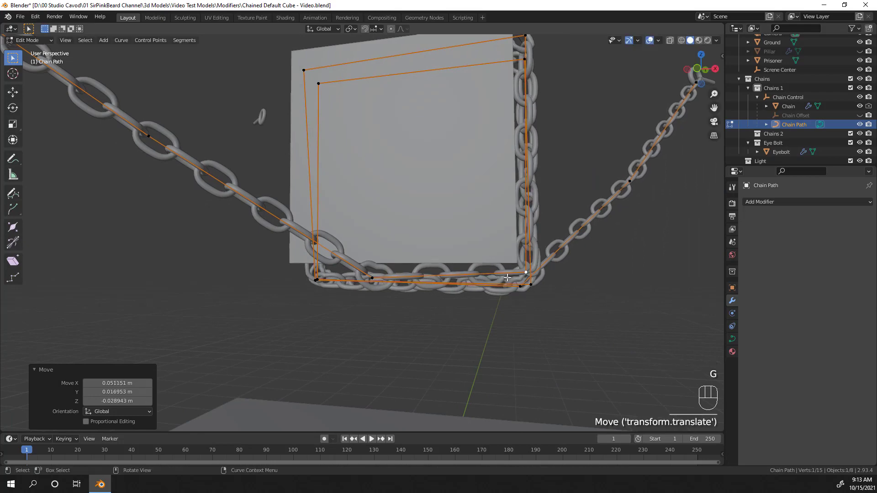
pyautogui.keyDown('shift'); pyautogui.click(372, 277); pyautogui.keyUp('shift')
pyautogui.rightClick(461, 280)
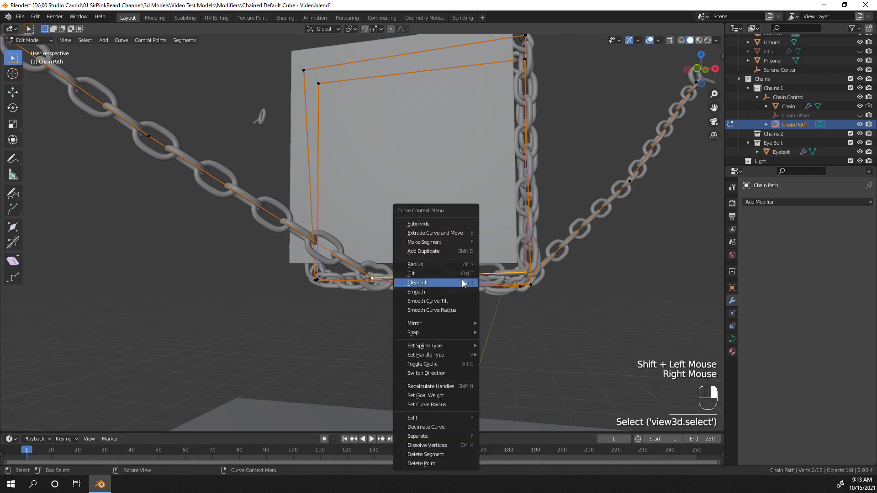
pyautogui.click(466, 224)
# Subdivide the vertical chain path segment on the cube's side between its upper and lower corner points
pyautogui.moveTo(539, 300); pyautogui.dragTo(530, 274, button='middle')
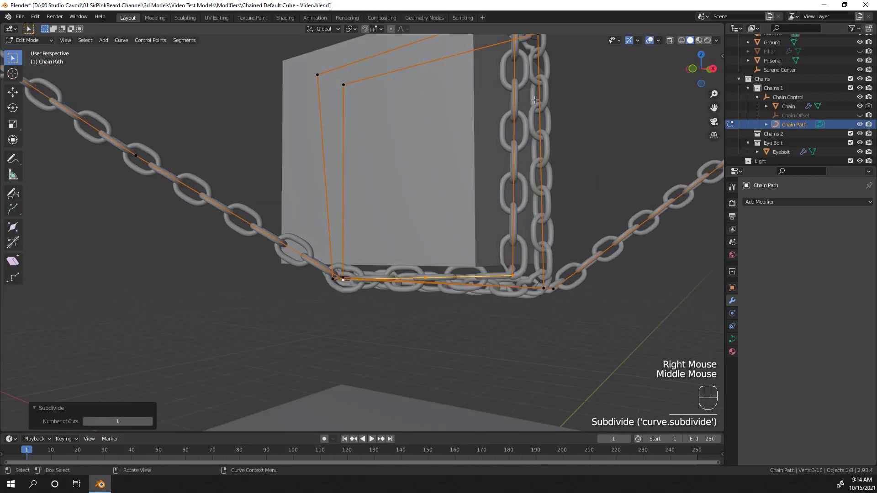
pyautogui.scroll(-2, 524, 162)
pyautogui.keyDown('shift'); pyautogui.click(485, 53); pyautogui.keyUp('shift')
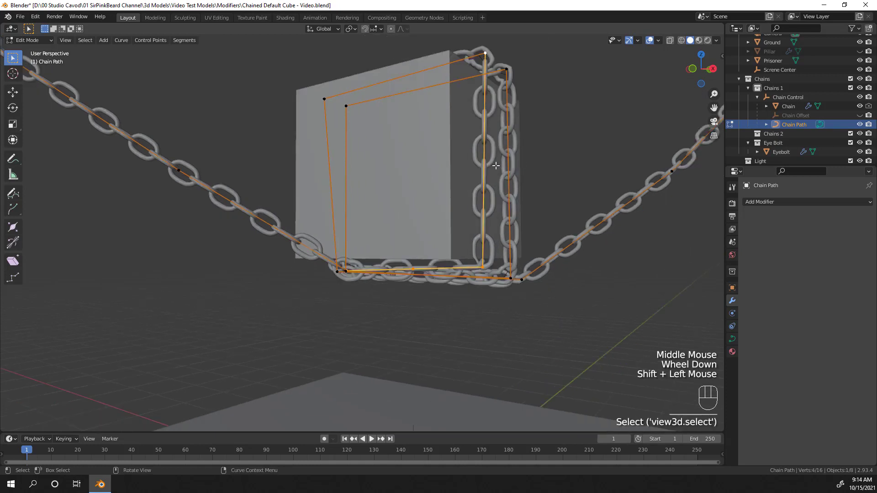
pyautogui.moveTo(486, 261); pyautogui.dragTo(503, 149)
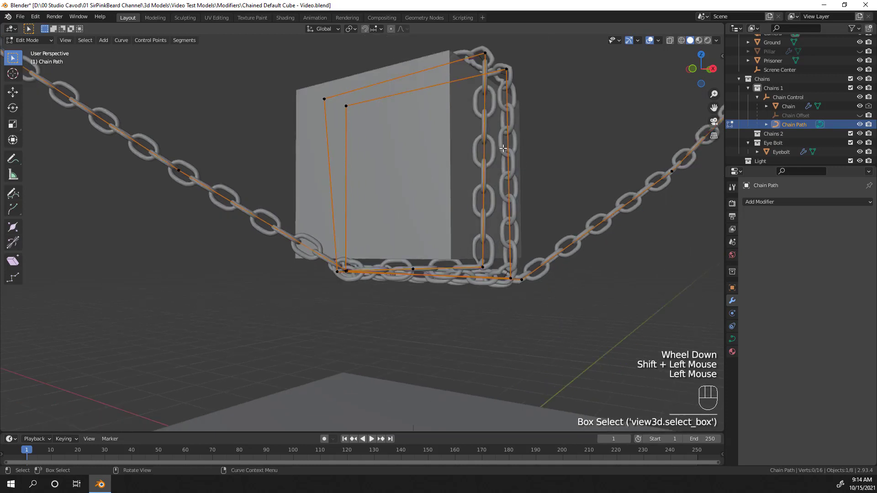
pyautogui.doubleClick(485, 51)
pyautogui.keyDown('shift'); pyautogui.click(483, 266); pyautogui.keyUp('shift')
pyautogui.rightClick(524, 235)
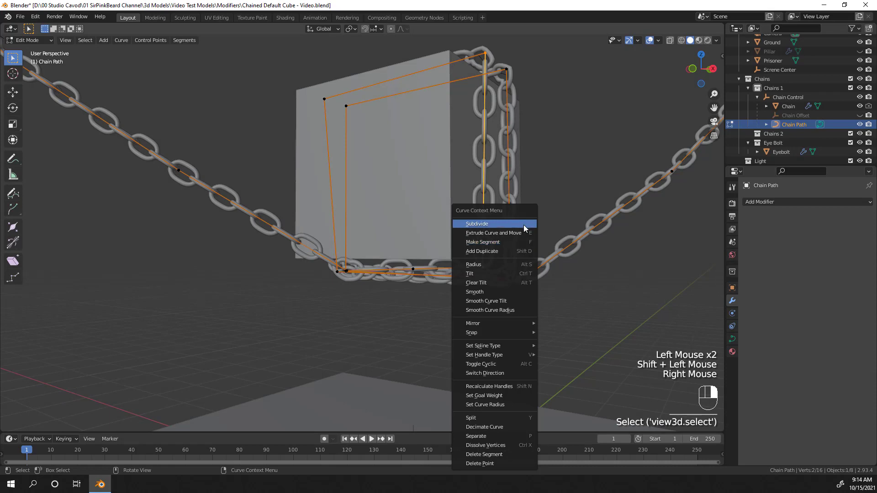
pyautogui.click(524, 224)
pyautogui.click(488, 170)
pyautogui.moveTo(488, 171); pyautogui.dragTo(537, 207, button='middle')
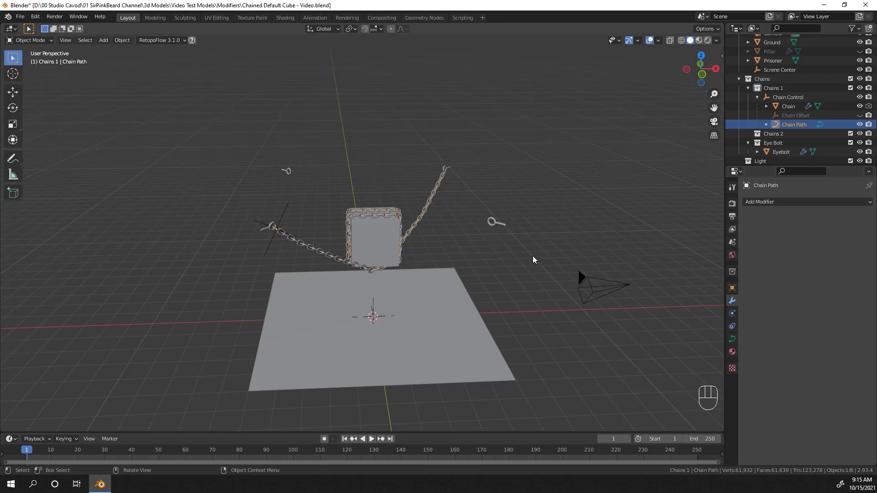
pyautogui.press('Tab')
pyautogui.press('Tab')
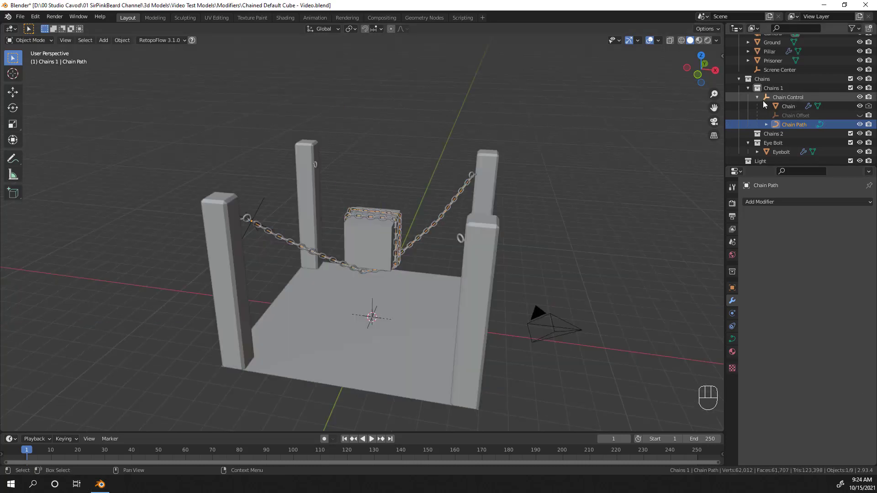
# Duplicate Chain Control together with its Chain, Chain Offset and Chain Path in place
pyautogui.click(762, 99)
pyautogui.click(786, 97)
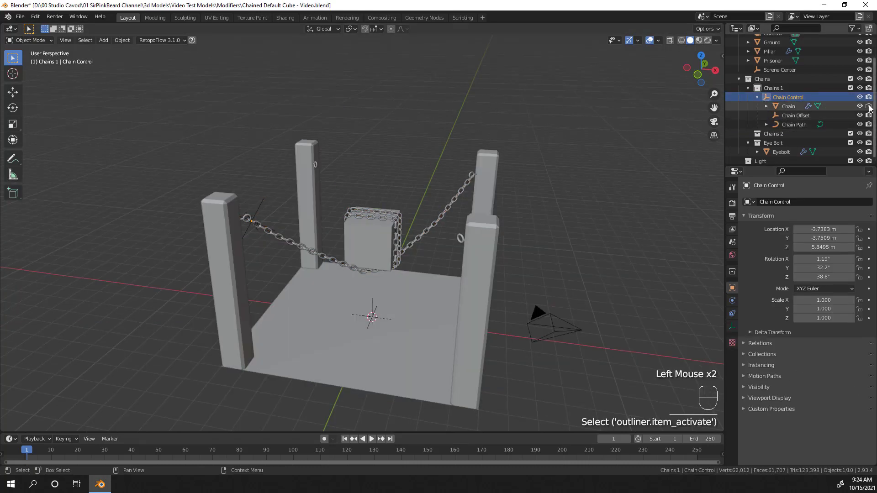
pyautogui.click(777, 97)
pyautogui.keyDown('shift'); pyautogui.click(783, 114); pyautogui.keyUp('shift')
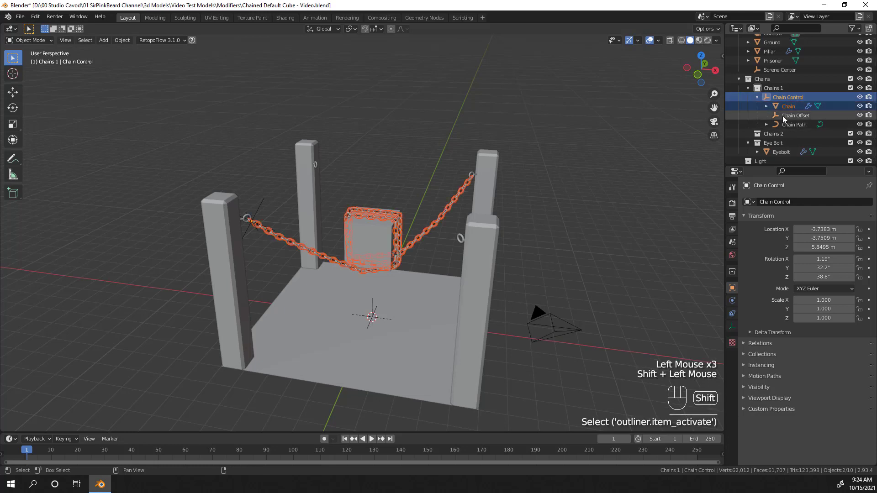
pyautogui.hotkey('shift', 'd')
# Move Chain Control.001 and its duplicated chain, offset and path objects into the Chains 2 collection
pyautogui.click(756, 134)
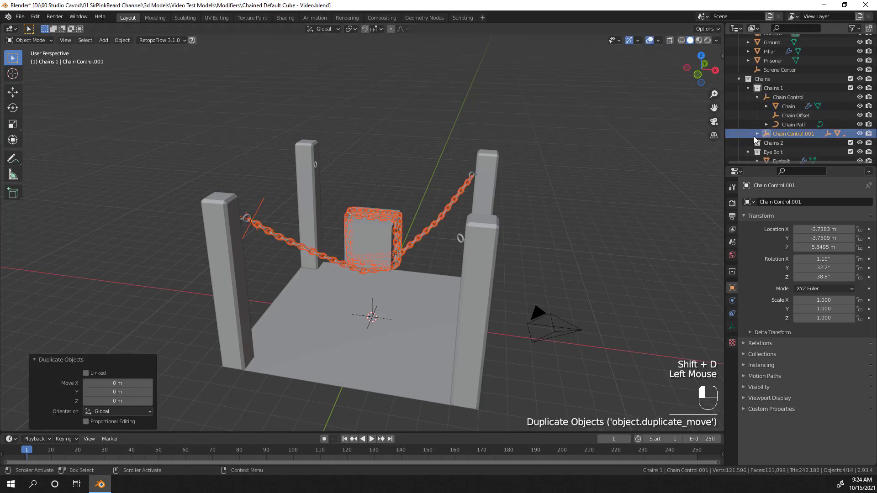
pyautogui.scroll(-2, 754, 136)
pyautogui.keyDown('shift'); pyautogui.click(779, 106); pyautogui.keyUp('shift')
pyautogui.keyDown('shift'); pyautogui.click(795, 115); pyautogui.keyUp('shift')
pyautogui.keyDown('shift'); pyautogui.click(797, 124); pyautogui.keyUp('shift')
pyautogui.moveTo(797, 124); pyautogui.dragTo(773, 133)
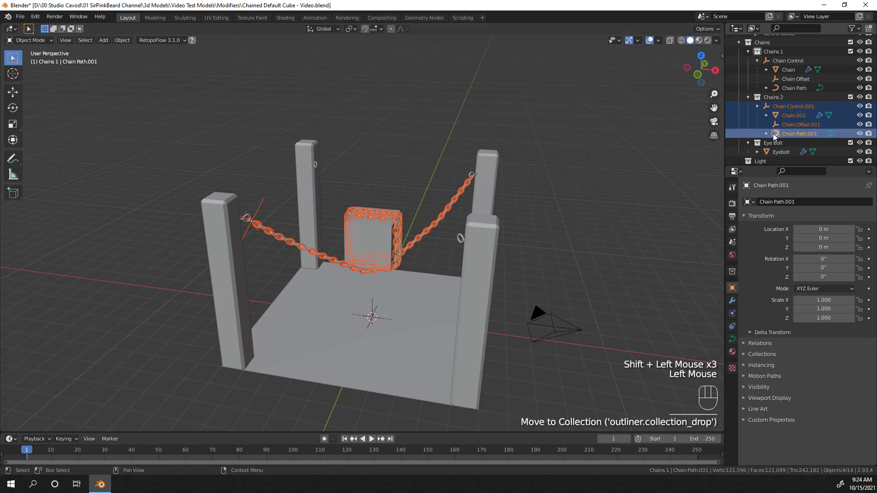
# Select only Chain Control.001, set the transform pivot point to 3D Cursor, and reset the 3D cursor to the world origin
pyautogui.click(765, 108)
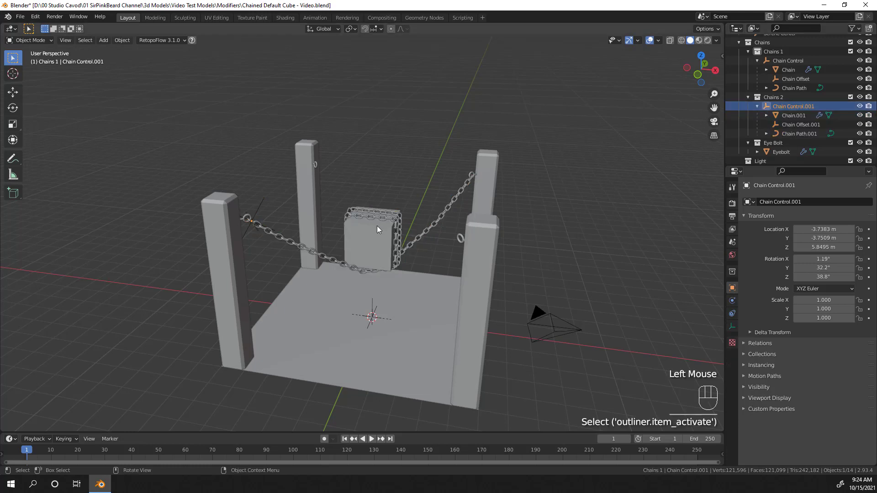
pyautogui.moveTo(370, 242); pyautogui.dragTo(361, 229, button='middle')
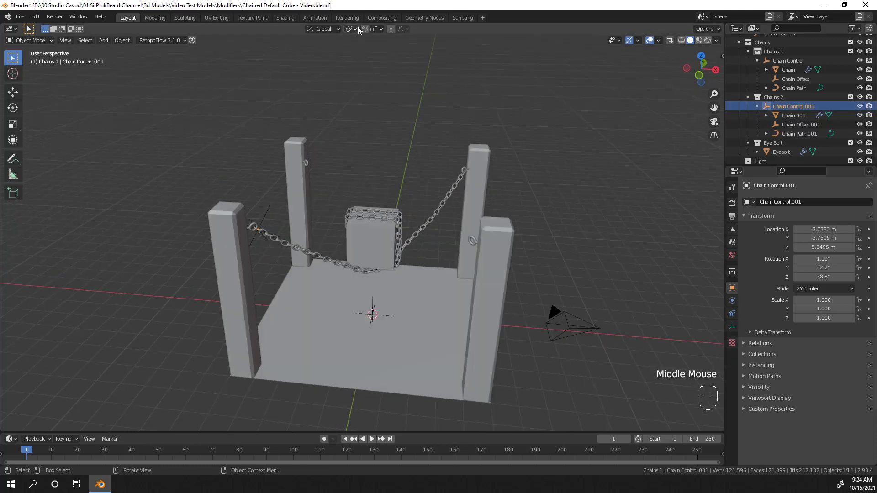
pyautogui.click(356, 29)
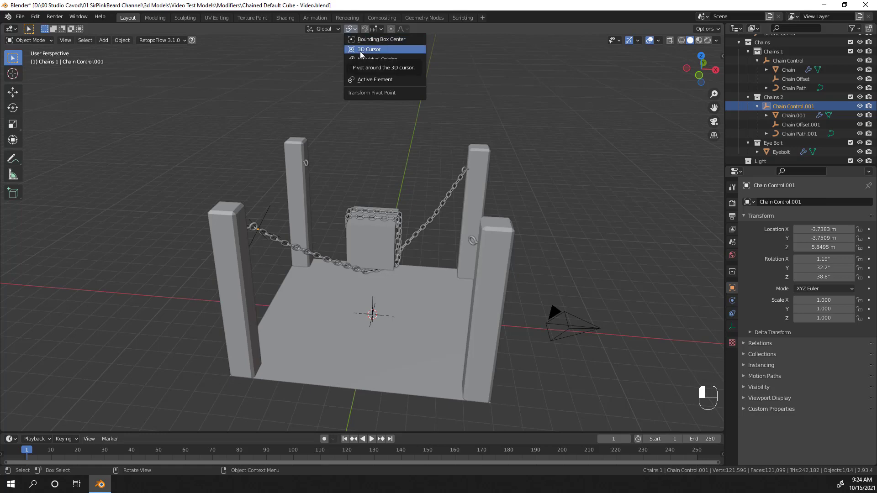
pyautogui.click(360, 50)
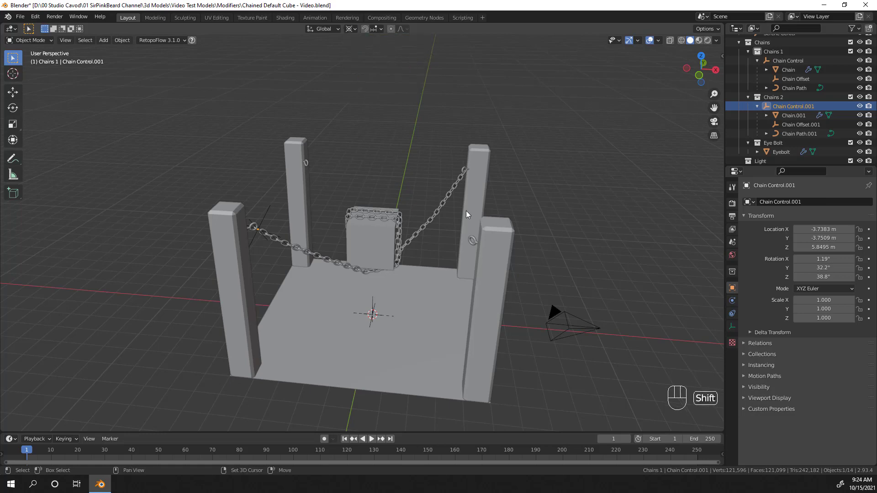
pyautogui.hotkey('shift', 'c')
pyautogui.scroll(4, 340, 306)
pyautogui.keyDown('shift'); pyautogui.moveTo(341, 313); pyautogui.dragTo(373, 264, button='middle'); pyautogui.keyUp('shift')
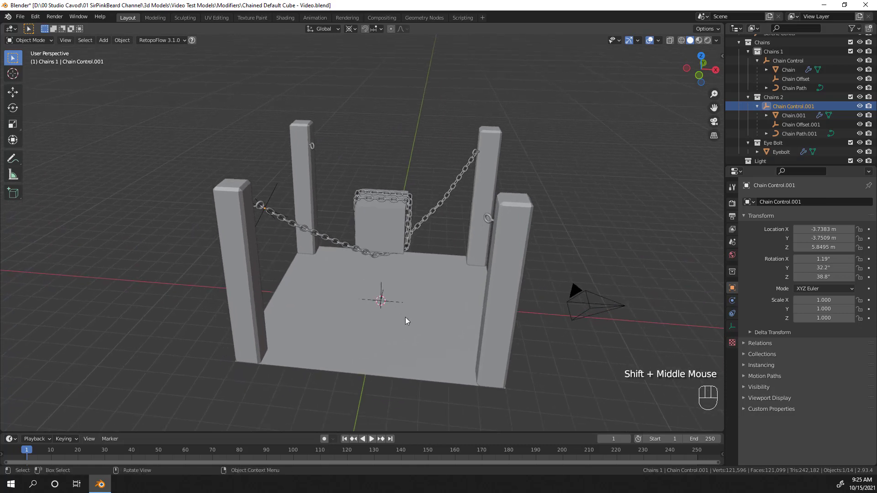
# Rotate Chain Control.001 by 90° around the global Z axis
pyautogui.write('rz')
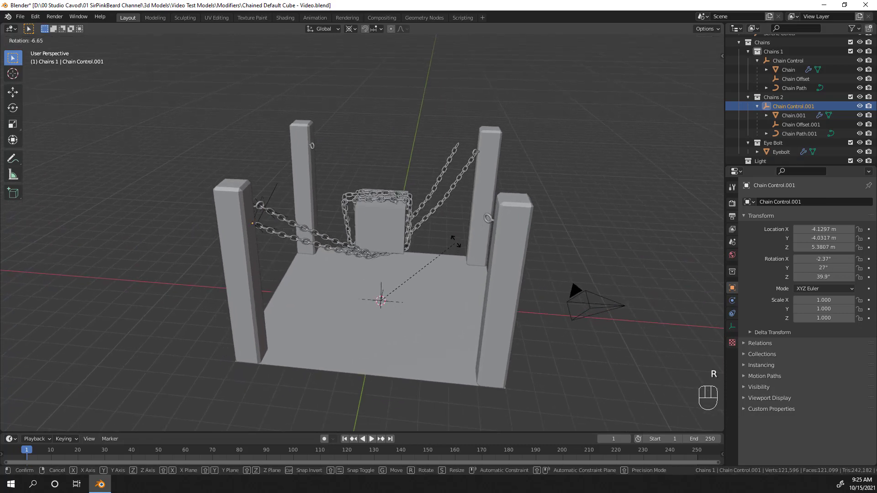
pyautogui.write('90')
pyautogui.press('Return')
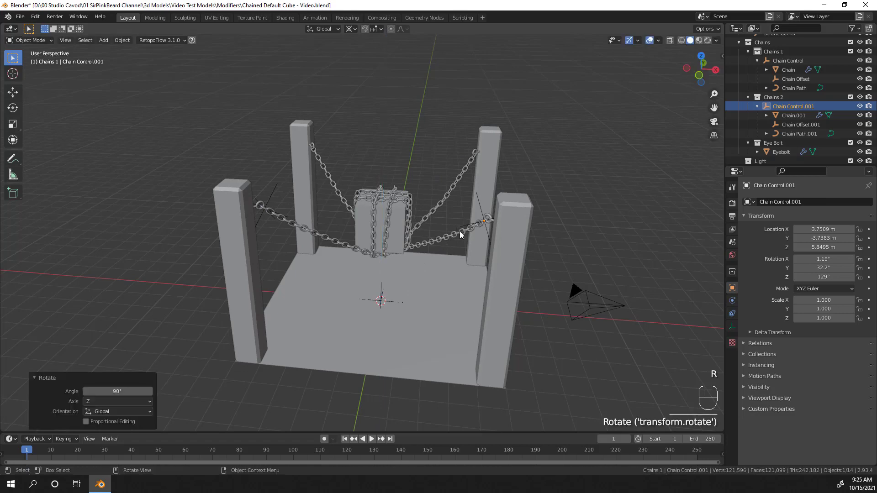
# Open Chain Path.001 for point editing in Edit Mode
pyautogui.moveTo(459, 195); pyautogui.dragTo(479, 233, button='middle')
pyautogui.scroll(2, 480, 249)
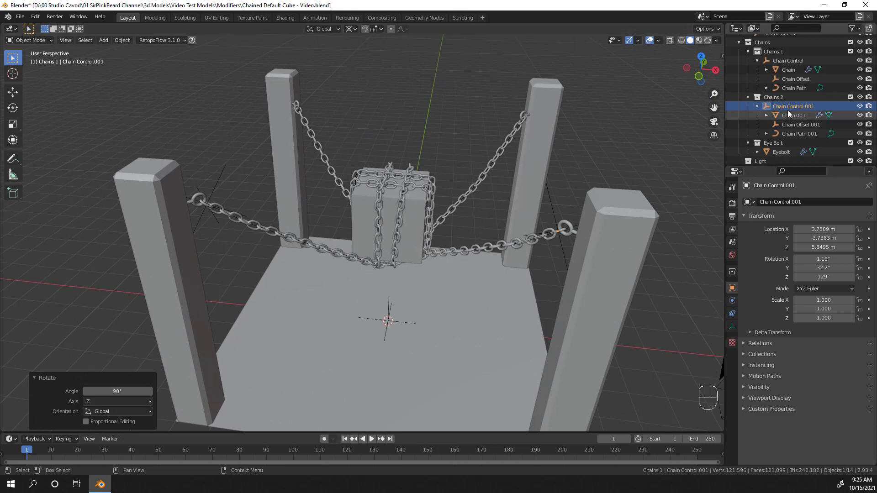
pyautogui.click(783, 133)
pyautogui.scroll(2, 411, 209)
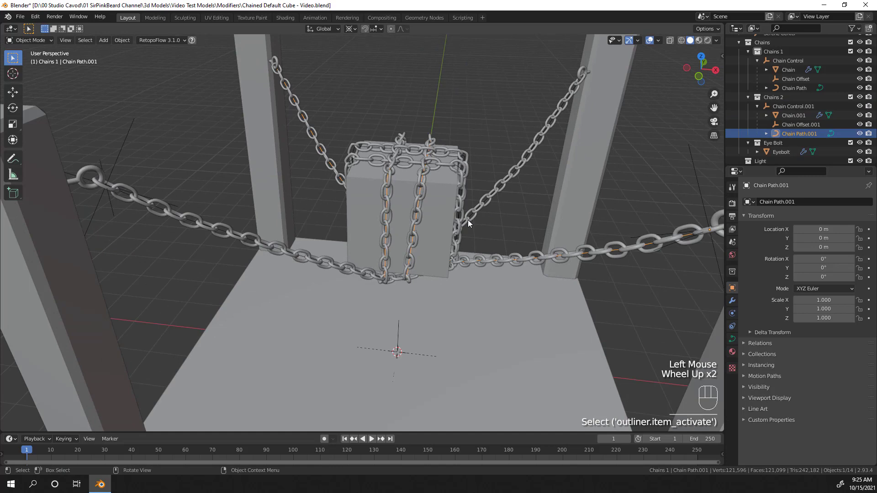
pyautogui.press('Tab')
pyautogui.moveTo(457, 207); pyautogui.dragTo(419, 183, button='middle')
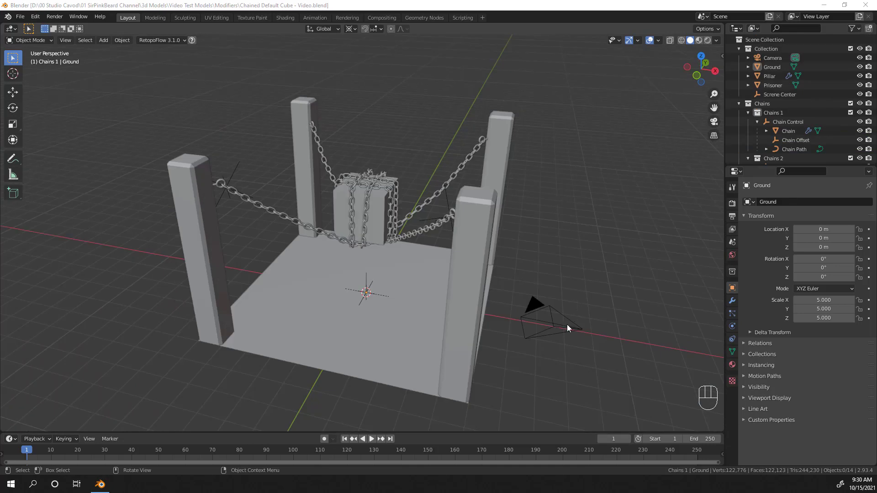
# Select the camera, look through it, and raise it about 3.84 m along the global Z axis
pyautogui.click(567, 327)
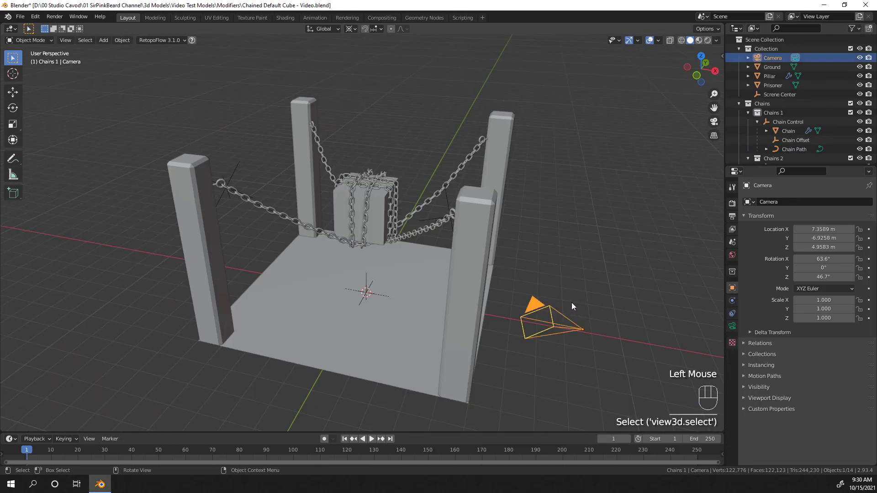
pyautogui.press('KP_0')
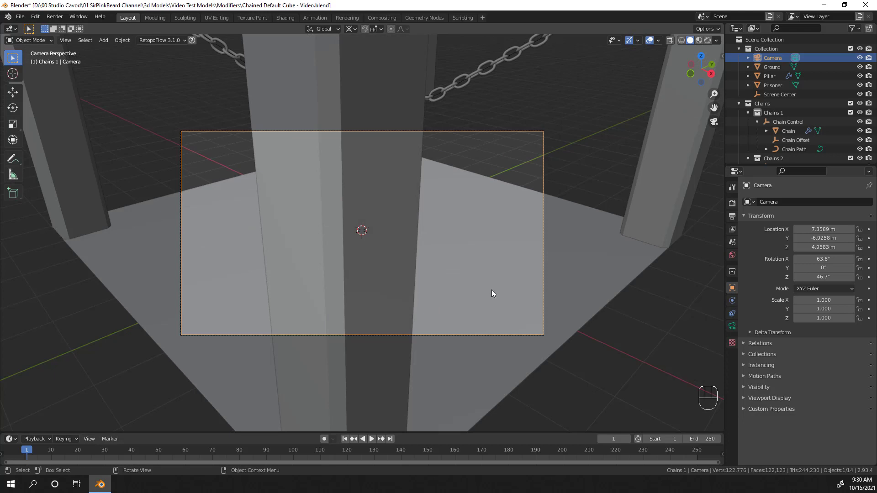
pyautogui.scroll(2, 493, 293)
pyautogui.press('g')
pyautogui.press('z')
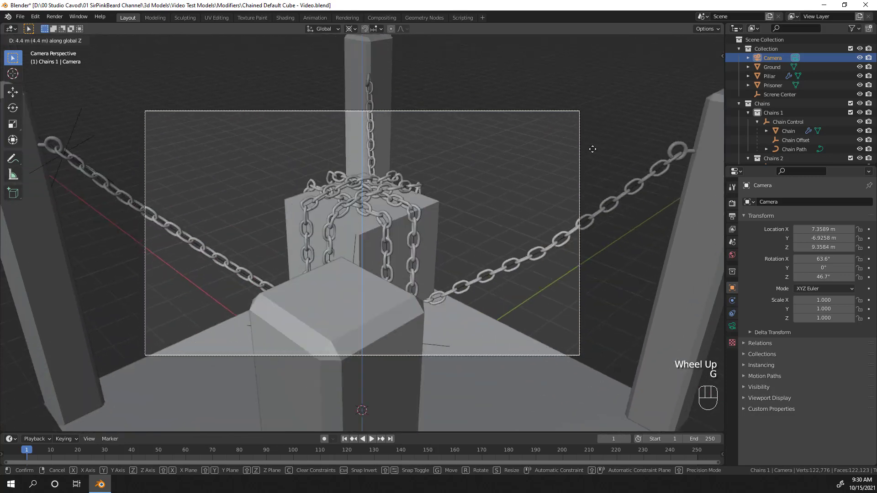
pyautogui.click(592, 146)
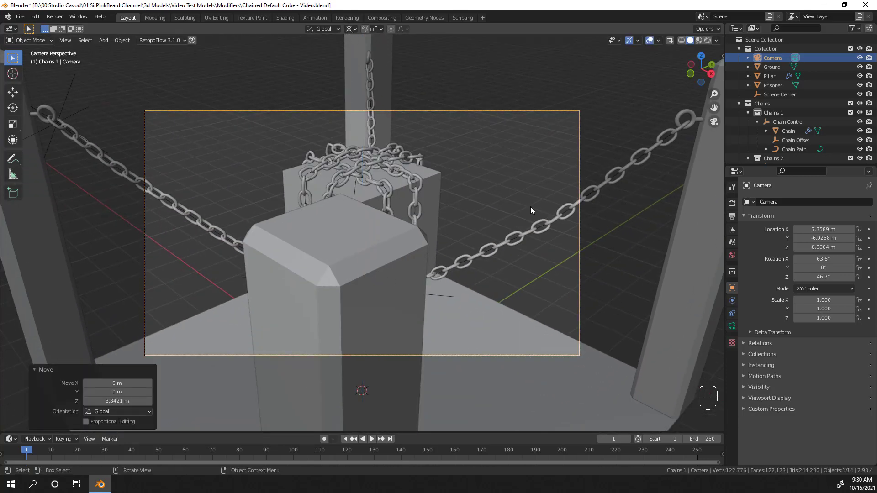
# Rotate the camera about -22.4° around the global Z axis, pivoting on the 3D cursor
pyautogui.press('r')
pyautogui.press('z')
pyautogui.click(424, 343)
# Set the transform pivot point to Median Point and pull the camera back about 11 m along its local Z axis
pyautogui.click(351, 28)
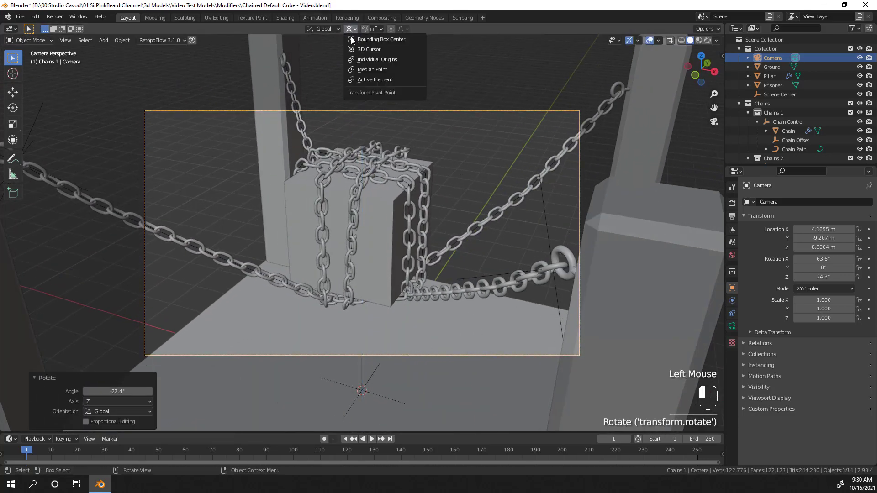
pyautogui.click(407, 69)
pyautogui.press('g')
pyautogui.press('z')
pyautogui.press('z')
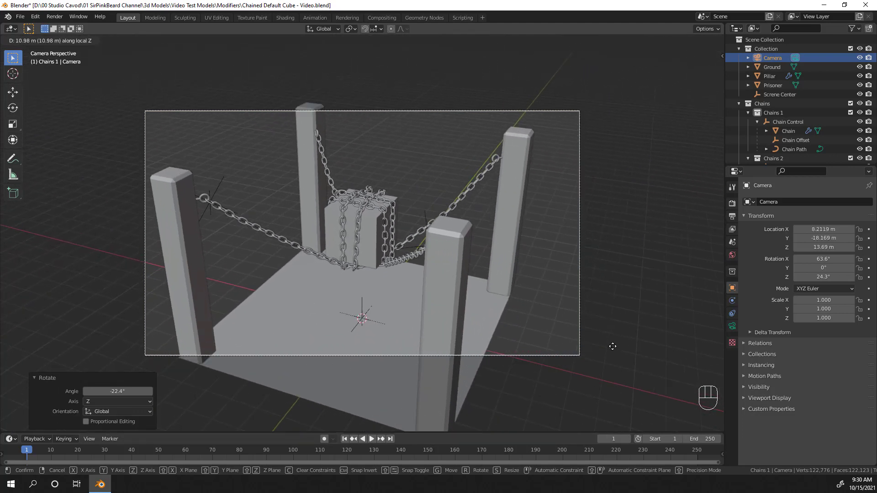
pyautogui.click(611, 344)
# Set the pivot point back to 3D Cursor and rotate the camera around global Z to a Z rotation of about 17.8°
pyautogui.click(351, 28)
pyautogui.click(369, 49)
pyautogui.press('r')
pyautogui.press('z')
pyautogui.click(685, 183)
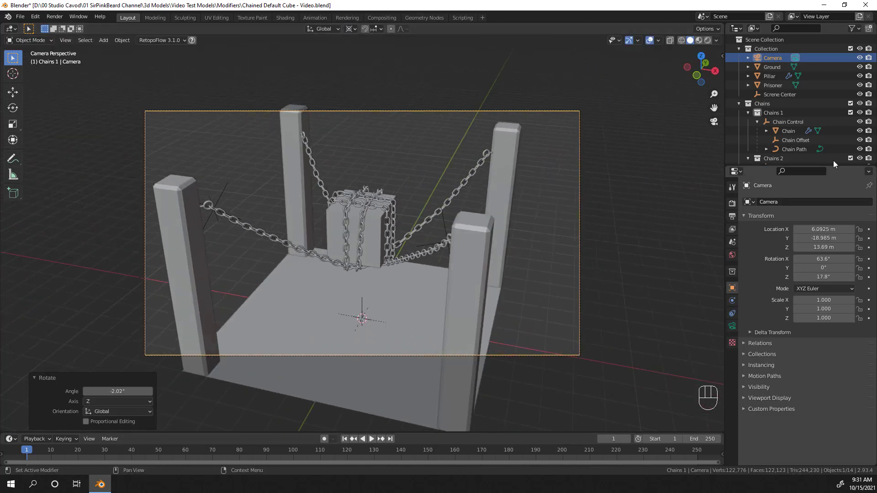
# Create a collection named Light below the collapsed Chains collection and add a spot light in it at the world origin
pyautogui.click(734, 105)
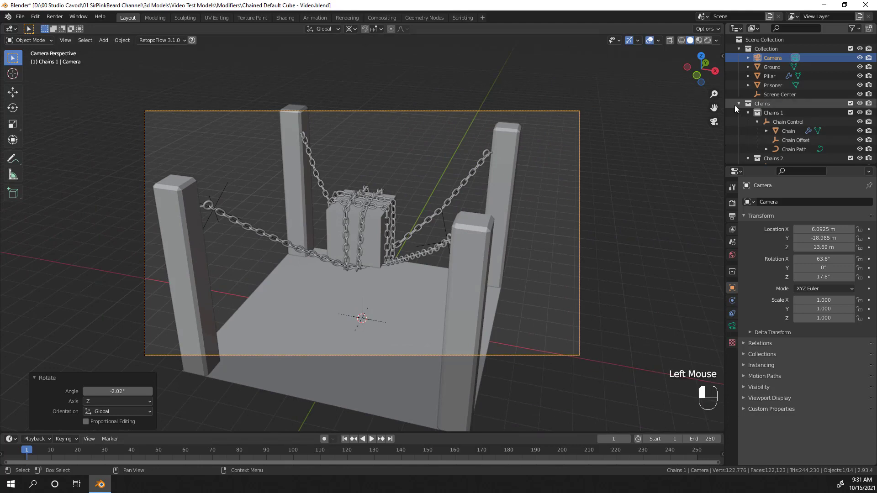
pyautogui.click(736, 114)
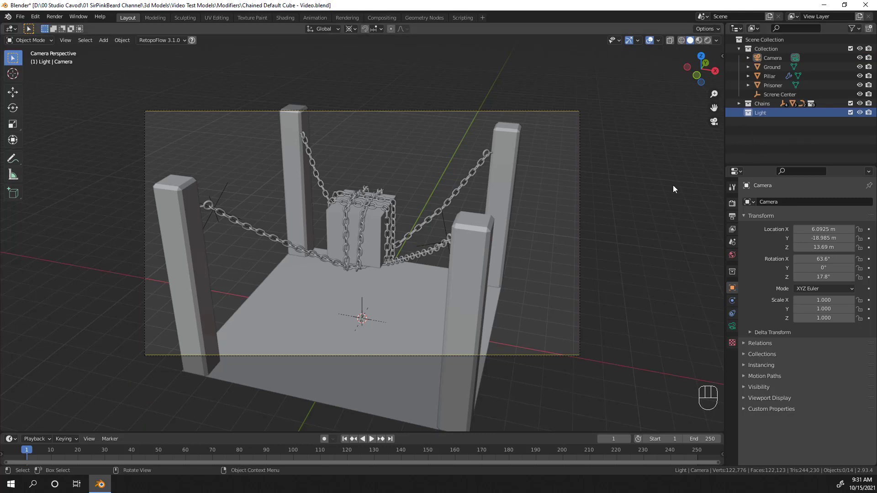
pyautogui.hotkey('shift', 'a')
pyautogui.moveTo(341, 170)
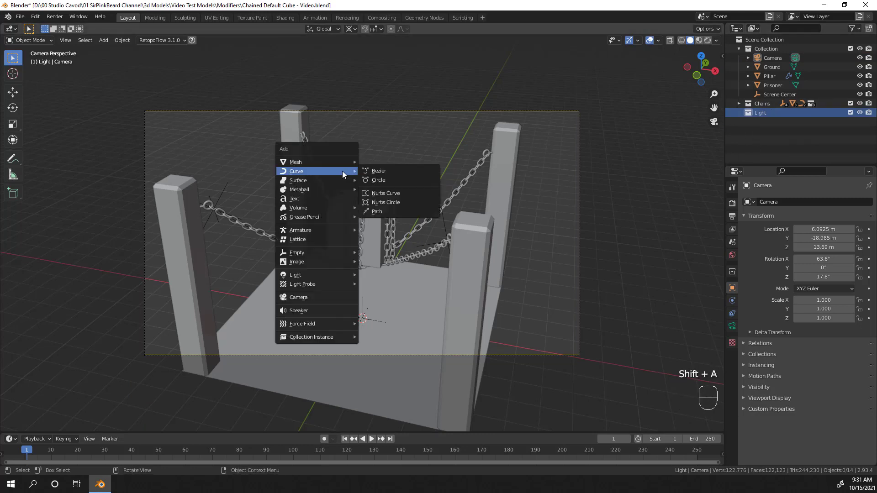
pyautogui.moveTo(325, 273)
pyautogui.click(387, 293)
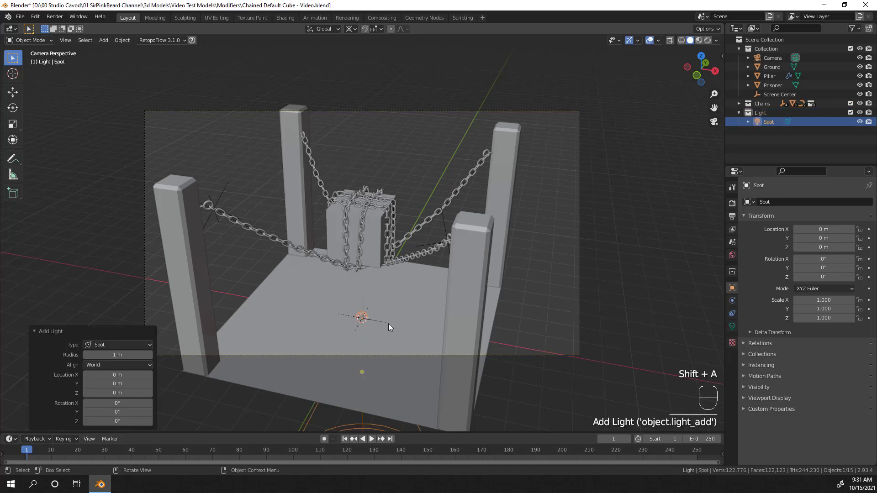
# Raise the spot light along global Z to a height of about 9.2 m and leave the camera view
pyautogui.press('g')
pyautogui.press('z')
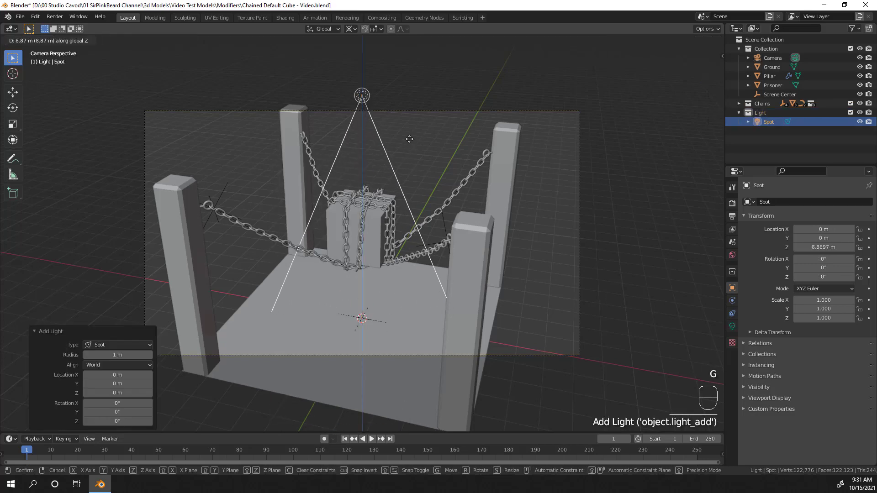
pyautogui.click(407, 192)
pyautogui.press('KP_0')
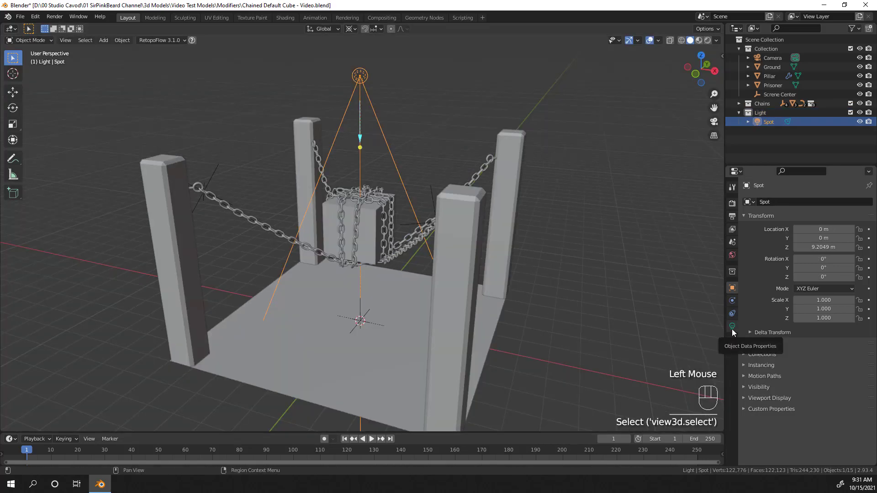
# Set the spot light's power to 1000 W and its colour to a pale warm yellow
pyautogui.click(732, 327)
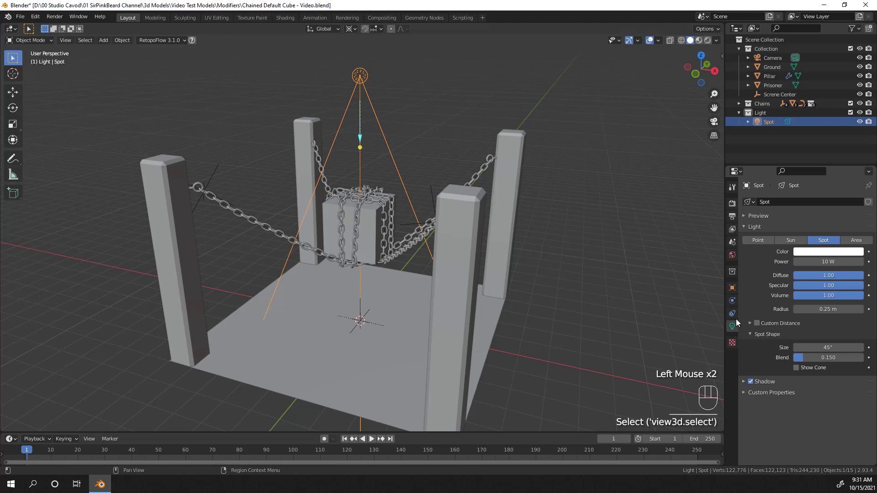
pyautogui.click(827, 262)
pyautogui.write('1')
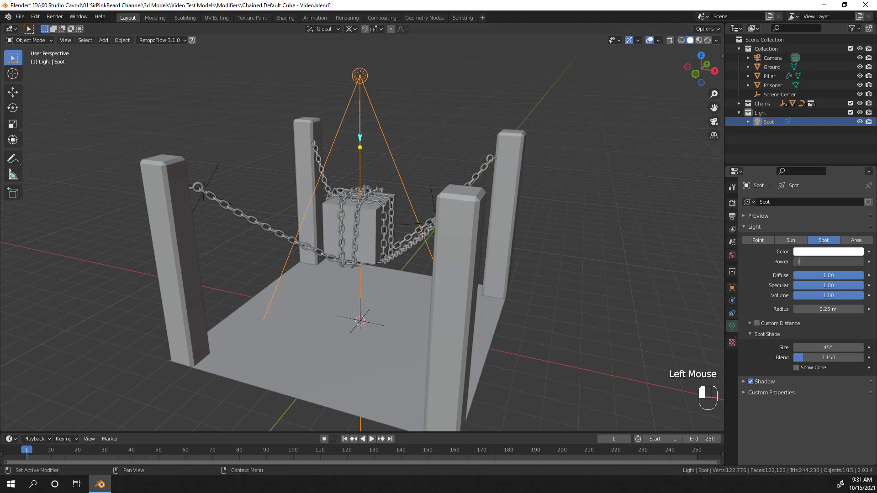
pyautogui.write('000')
pyautogui.press('Return')
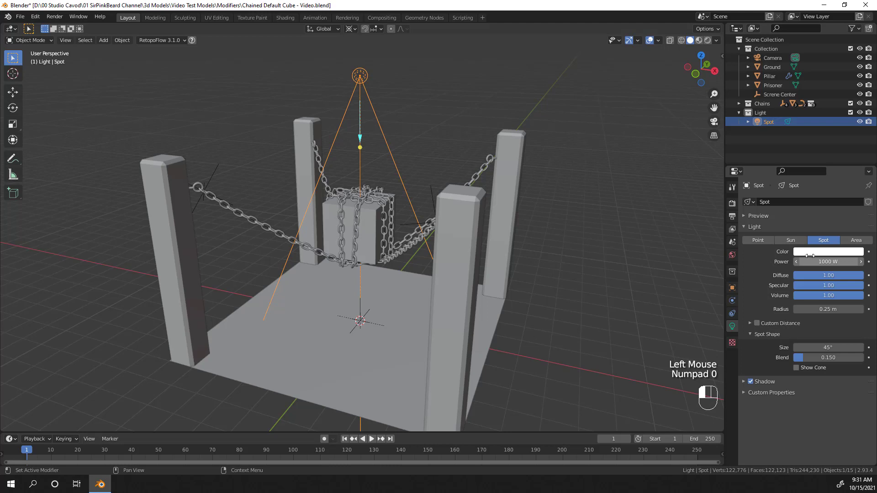
pyautogui.click(810, 252)
pyautogui.click(811, 170)
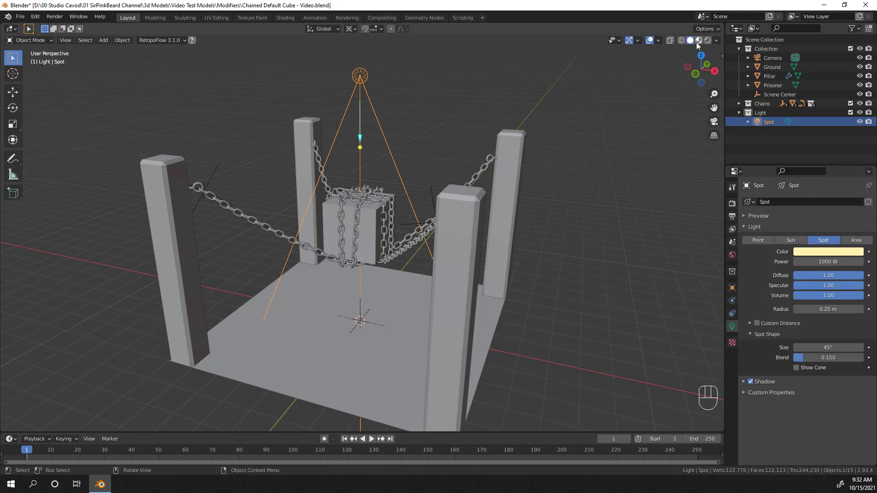
# Switch the viewport to Material Preview shading with Scene Lights and Scene World enabled
pyautogui.click(698, 40)
pyautogui.click(716, 41)
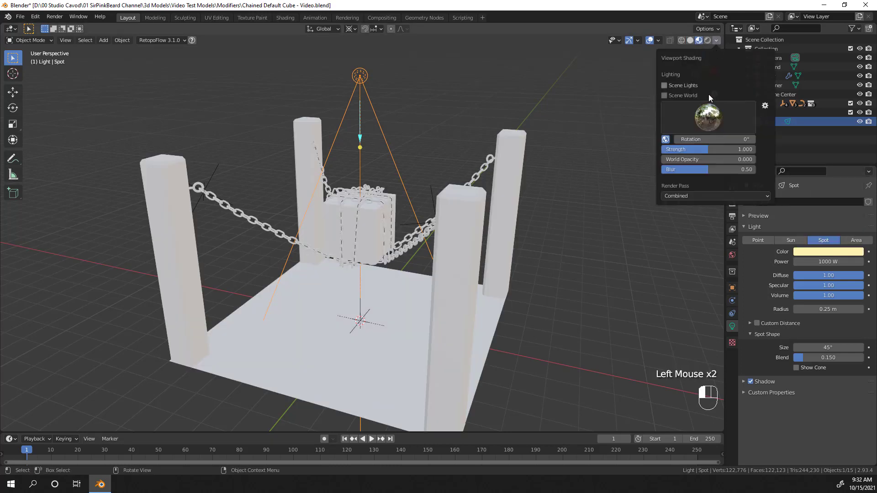
pyautogui.click(675, 85)
pyautogui.click(663, 96)
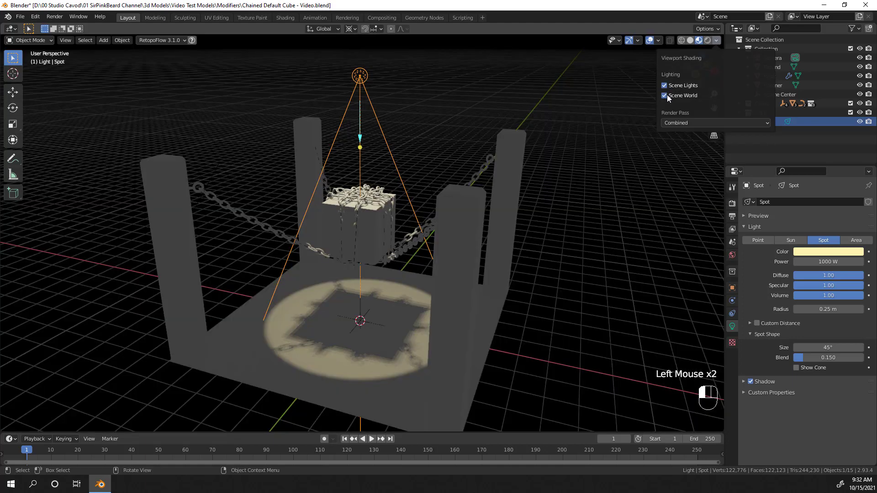
pyautogui.moveTo(383, 299)
pyautogui.mouseDown(button='middle')
pyautogui.moveTo(408, 297)
pyautogui.moveTo(400, 284)
pyautogui.mouseUp(button='middle')
pyautogui.scroll(-2, 401, 286)
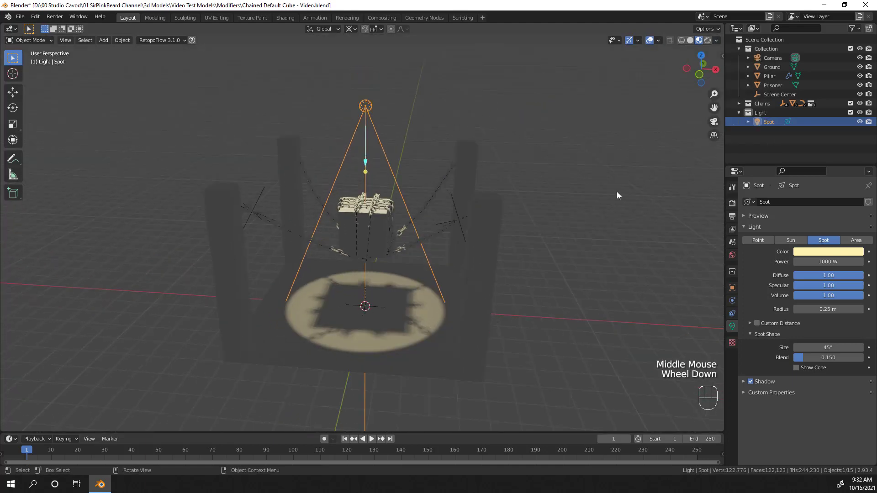
pyautogui.click(716, 41)
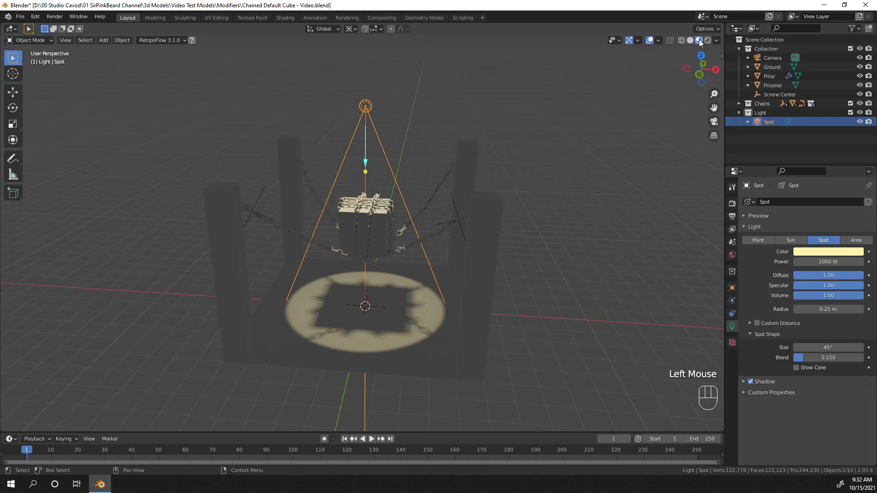
# Widen the spot light's cone to about 47.2° and raise the light about 0.39 m along global Z
pyautogui.moveTo(365, 162)
pyautogui.mouseDown()
pyautogui.moveTo(364, 145)
pyautogui.moveTo(358, 161)
pyautogui.mouseUp()
pyautogui.press('g')
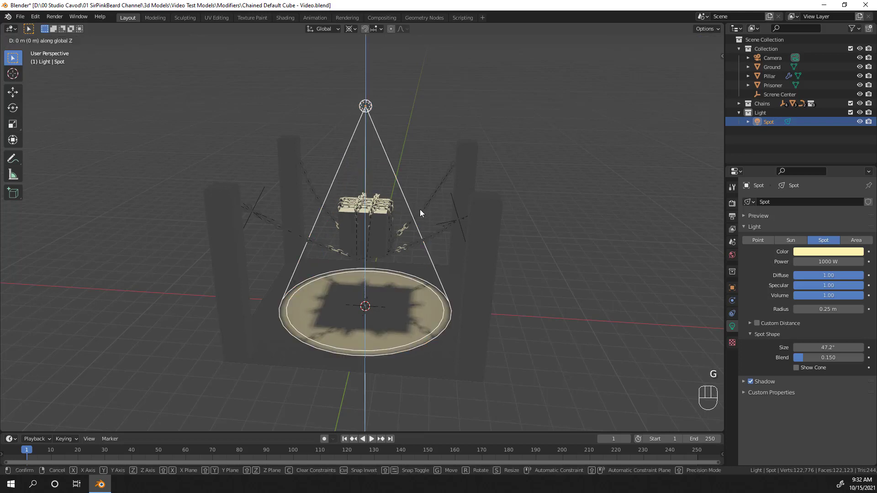
pyautogui.press('z')
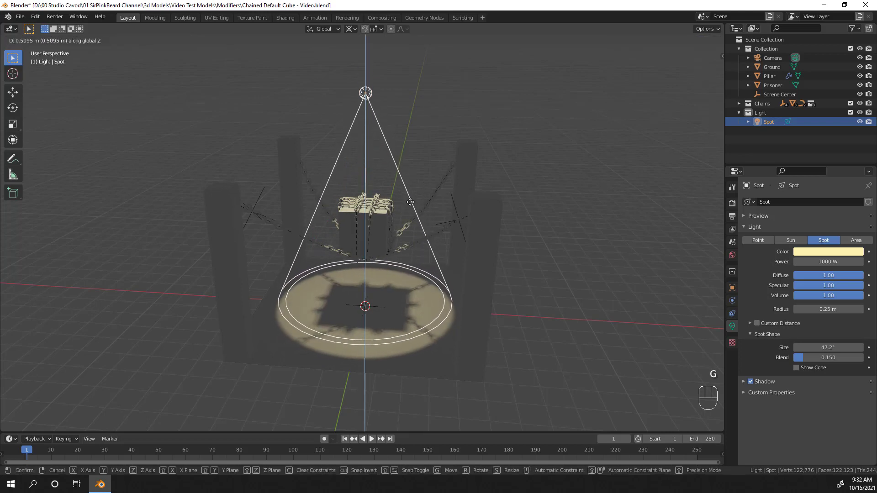
pyautogui.click(420, 255)
pyautogui.moveTo(420, 256)
pyautogui.mouseDown(button='middle')
pyautogui.moveTo(490, 261)
pyautogui.moveTo(427, 267)
pyautogui.mouseUp(button='middle')
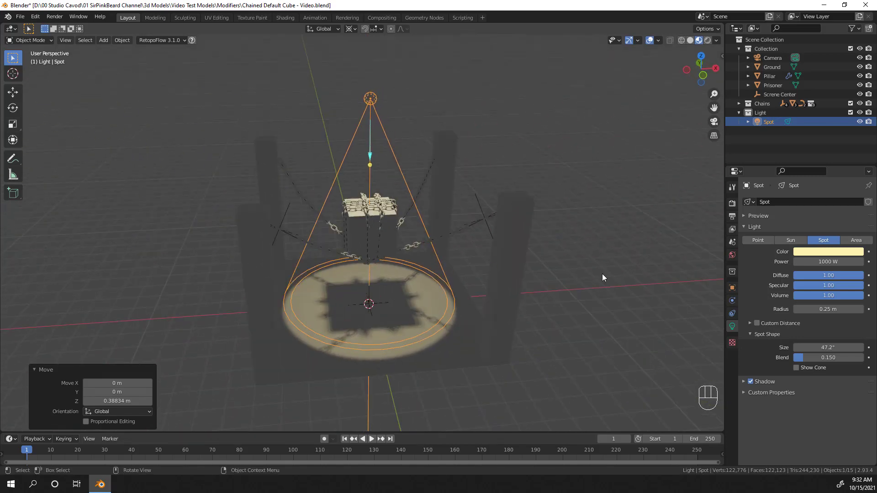
# Enable Contact Shadows in the spot light's shadow settings
pyautogui.click(744, 381)
pyautogui.scroll(-2, 754, 365)
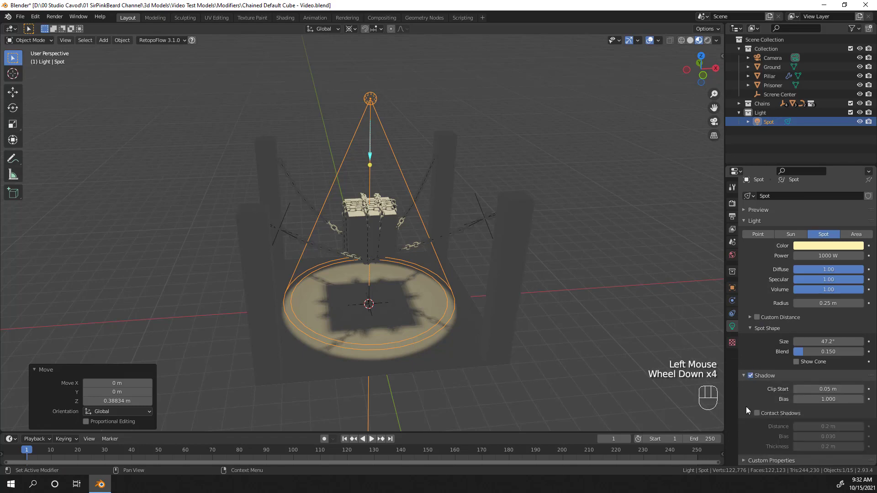
pyautogui.click(757, 413)
pyautogui.scroll(2, 375, 161)
pyautogui.moveTo(370, 164); pyautogui.dragTo(439, 208, button='middle')
pyautogui.scroll(-2, 439, 207)
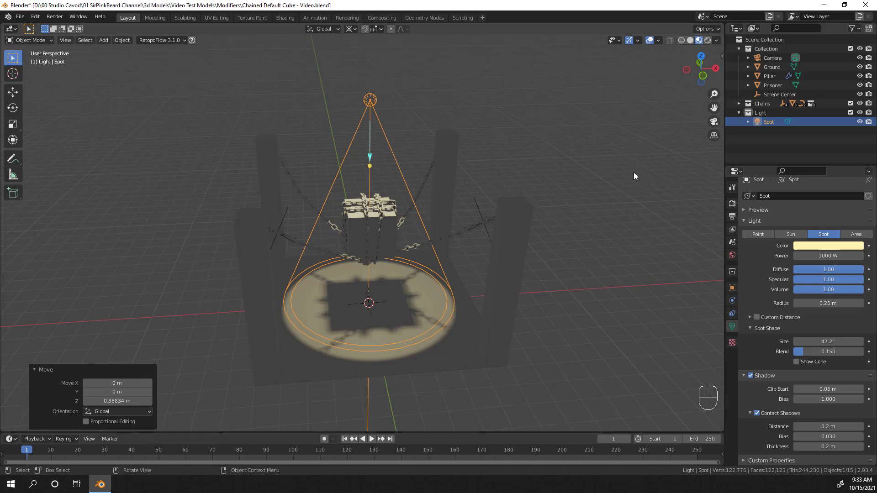
# Add an area light to the Light collection and tilt it around the global X axis
pyautogui.click(750, 112)
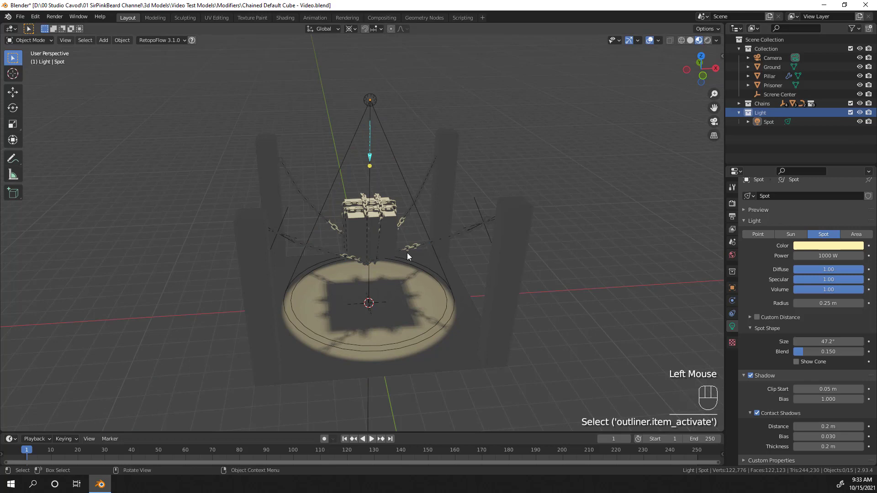
pyautogui.hotkey('shift', 'a')
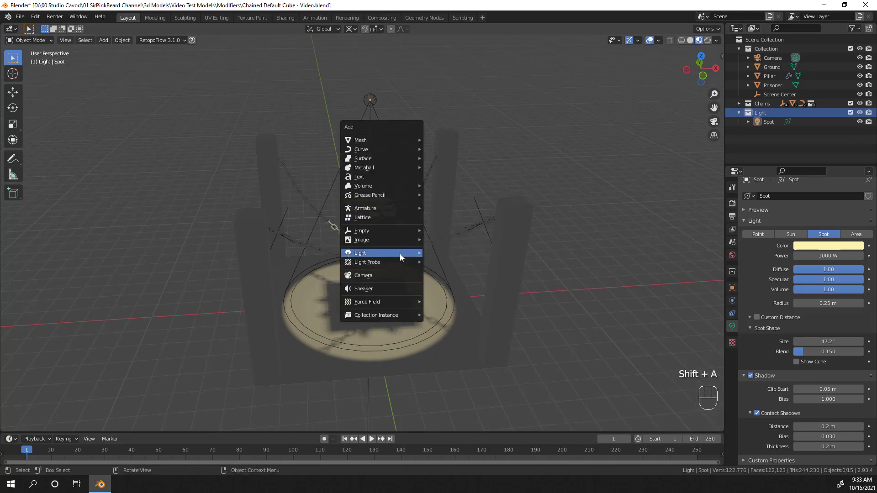
pyautogui.moveTo(399, 253)
pyautogui.click(450, 286)
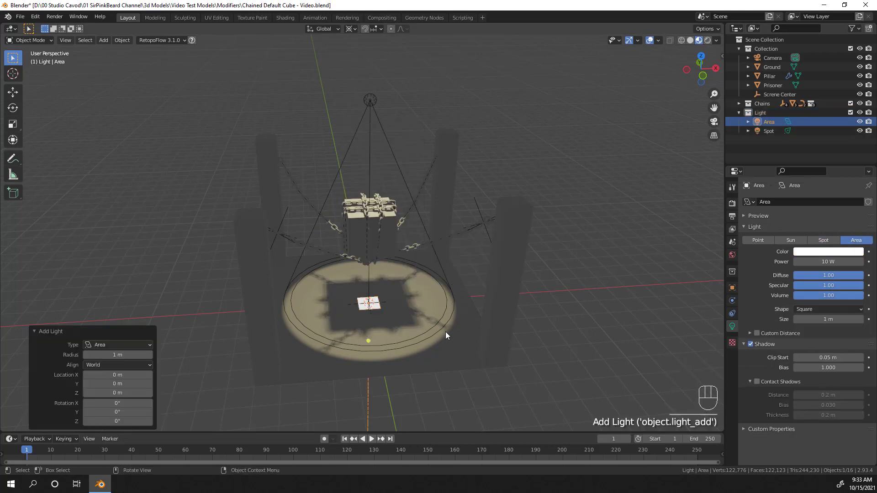
pyautogui.press('r')
pyautogui.press('x')
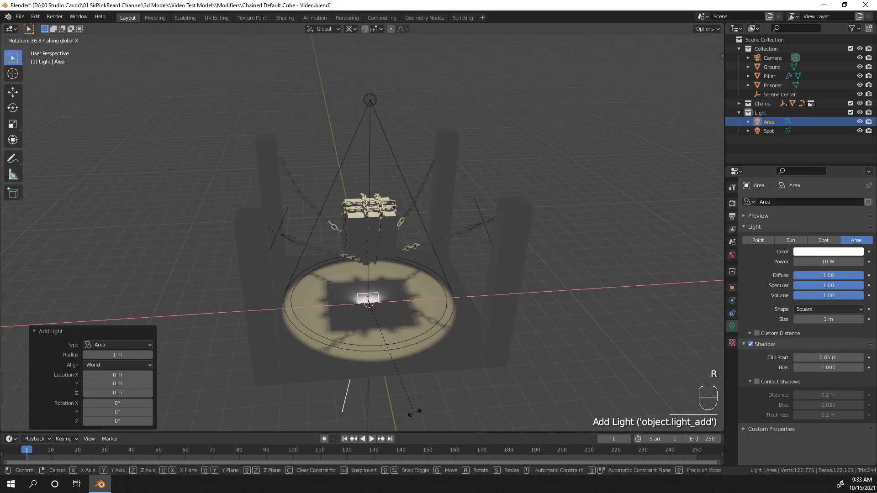
pyautogui.click(410, 235)
# Raise the area light along global Z to just above the cube and rotate it about 35.1° around global Z
pyautogui.press('g')
pyautogui.press('z')
pyautogui.click(433, 185)
pyautogui.press('r')
pyautogui.press('z')
pyautogui.click(420, 142)
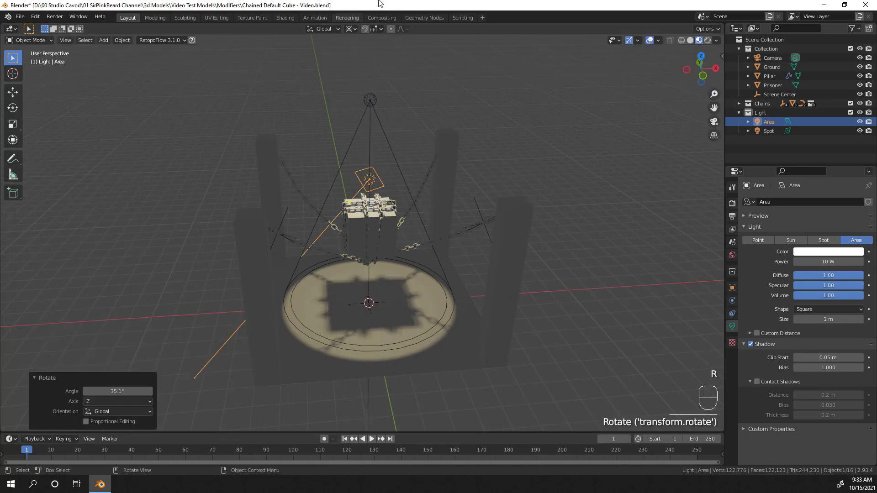
# Set the transform pivot point to Median Point and enlarge the square area light to about 3.77 m
pyautogui.click(351, 29)
pyautogui.click(370, 71)
pyautogui.moveTo(390, 191); pyautogui.dragTo(326, 206, button='middle')
pyautogui.moveTo(368, 204); pyautogui.dragTo(437, 243)
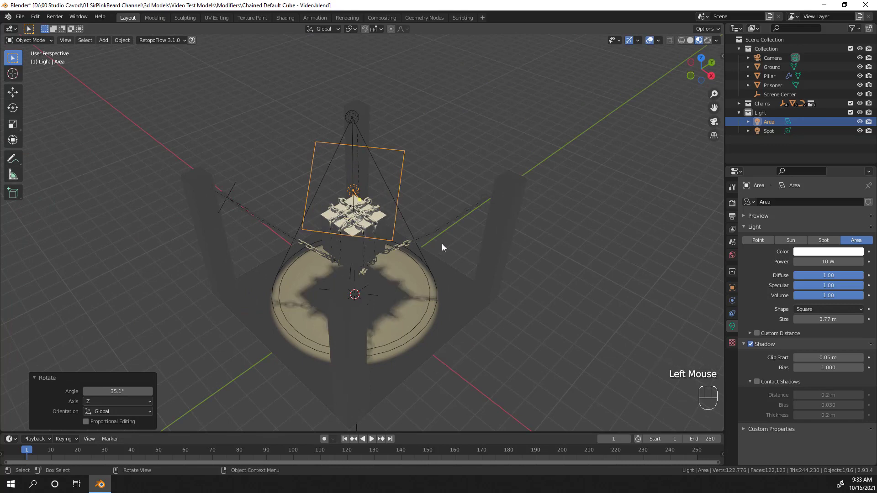
# Rotate the enlarged area light about 9.72° around the global Z axis
pyautogui.press('r')
pyautogui.press('z')
pyautogui.click(425, 220)
# Move the area light away from the cube by about 3.6 m in X and -3.6 m in Y overall
pyautogui.moveTo(403, 225); pyautogui.dragTo(435, 204, button='middle')
pyautogui.press('g')
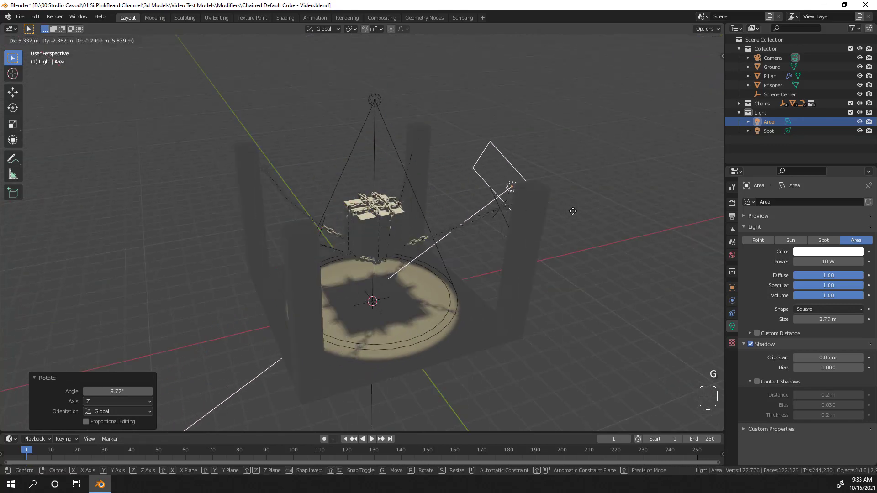
pyautogui.click(571, 212)
pyautogui.moveTo(571, 211); pyautogui.dragTo(530, 283, button='middle')
pyautogui.press('g')
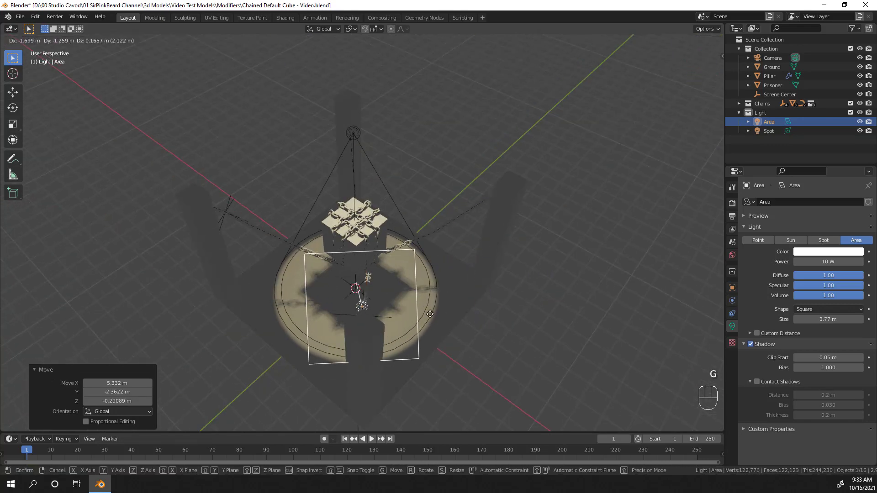
pyautogui.click(425, 316)
# Set the area light's power to 200 W
pyautogui.click(812, 260)
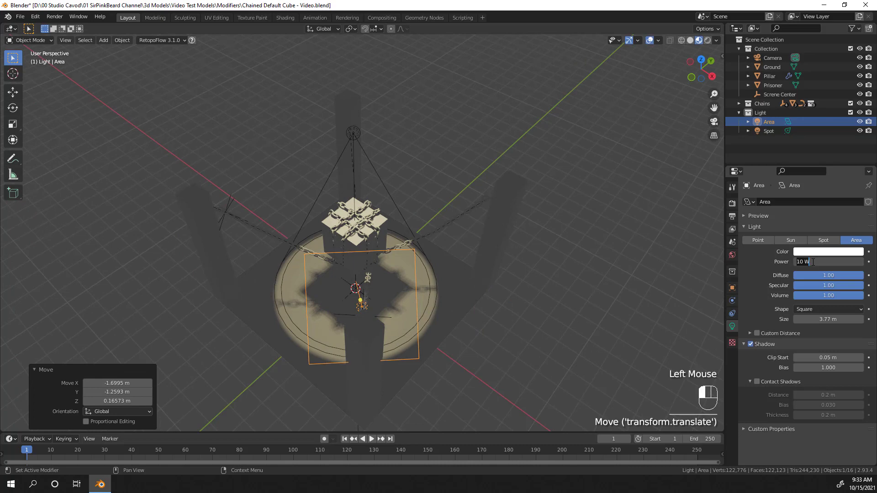
pyautogui.write('200')
pyautogui.press('Return')
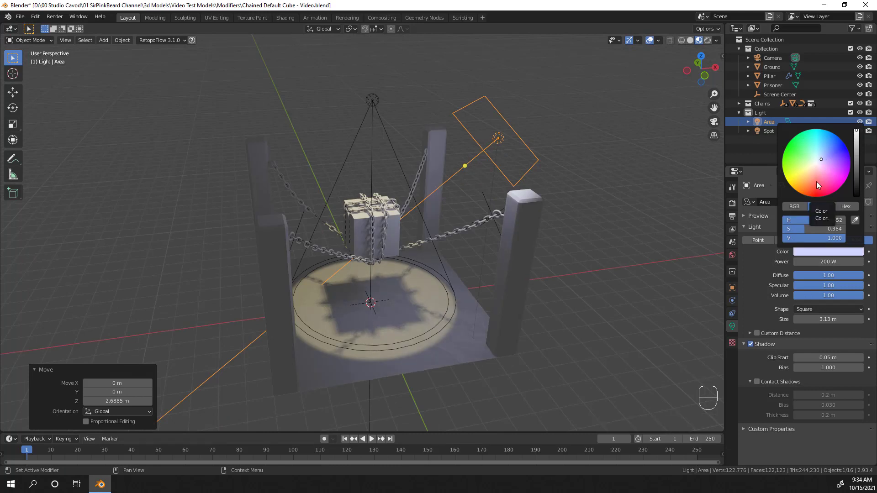
# Duplicate the area light and rotate the copy 180° around global Z, using the 3D Cursor as the pivot point
pyautogui.moveTo(563, 229); pyautogui.dragTo(541, 204, button='middle')
pyautogui.keyDown('shift'); pyautogui.doubleClick(542, 205); pyautogui.keyUp('shift')
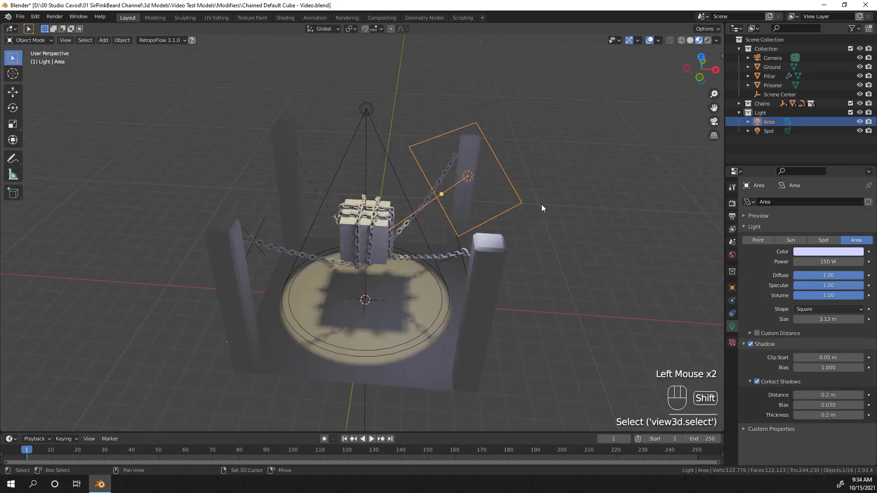
pyautogui.hotkey('shift', 'd')
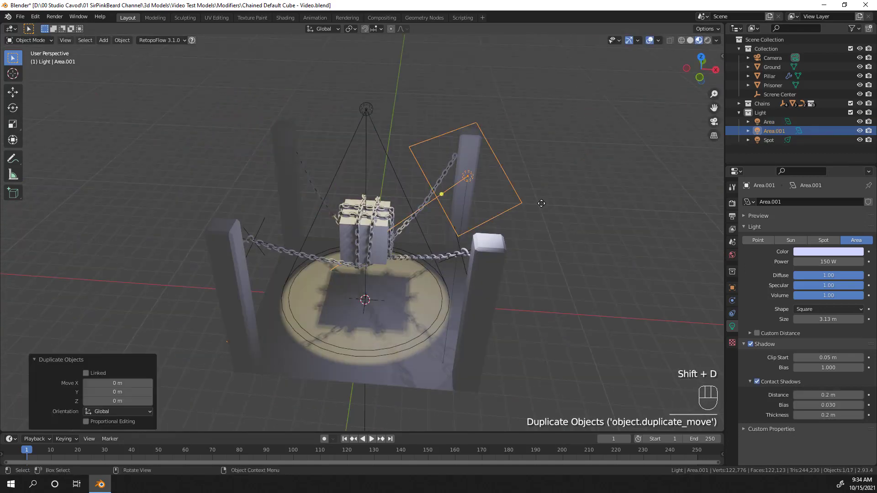
pyautogui.click(354, 29)
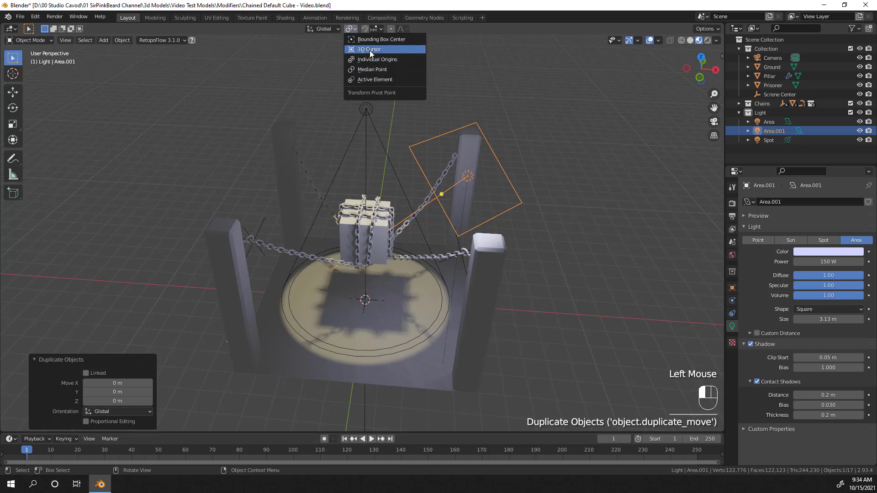
pyautogui.click(368, 50)
pyautogui.write('r')
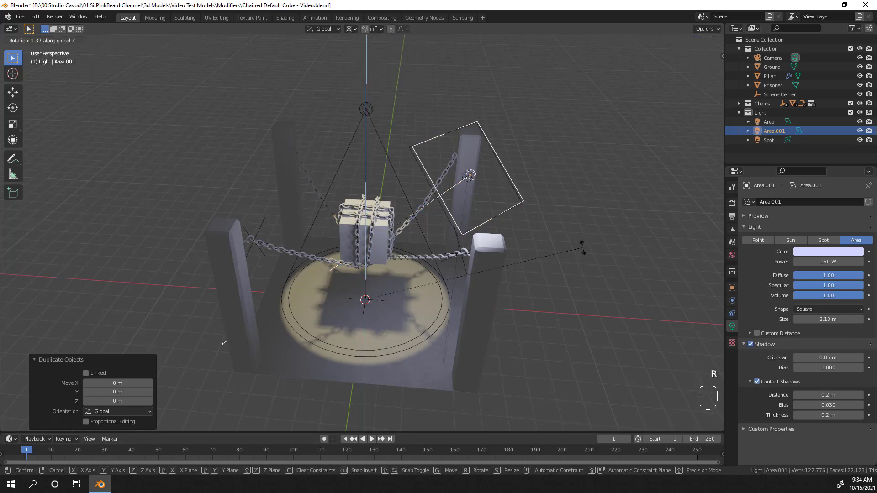
pyautogui.write('180')
pyautogui.press('Return')
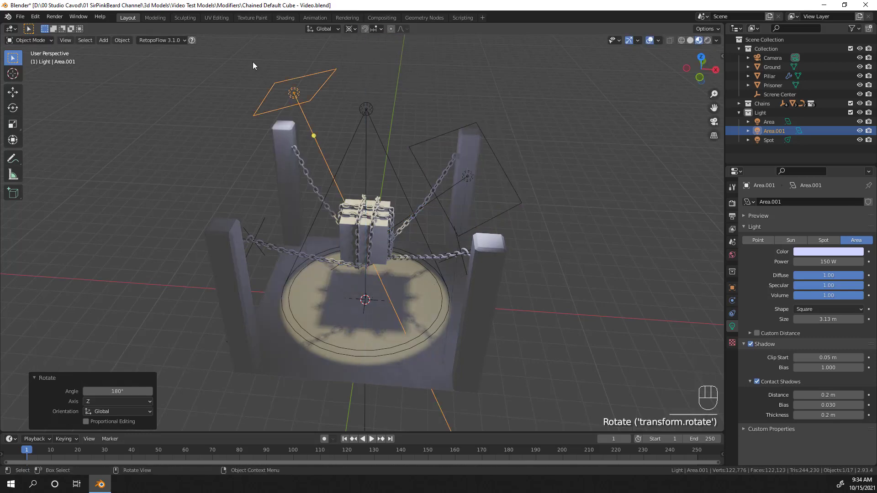
# Duplicate both area lights together in place and rotate the copies 90° around global Z about the 3D cursor
pyautogui.keyDown('shift'); pyautogui.click(472, 176); pyautogui.keyUp('shift')
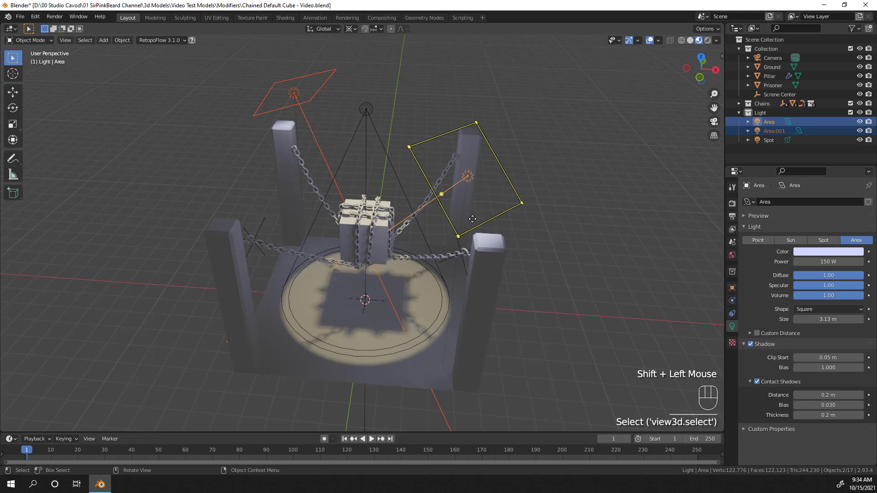
pyautogui.hotkey('shift', 'd')
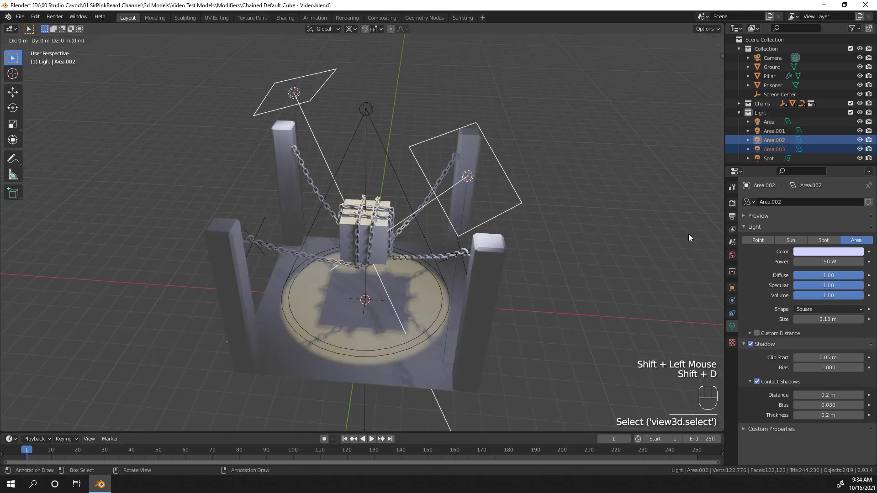
pyautogui.rightClick(689, 232)
pyautogui.press('r')
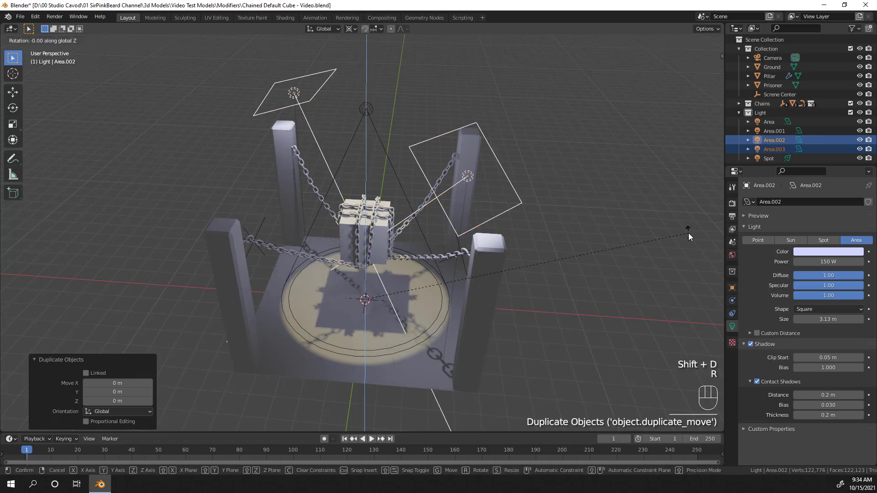
pyautogui.press('9')
pyautogui.press('0')
pyautogui.press('Return')
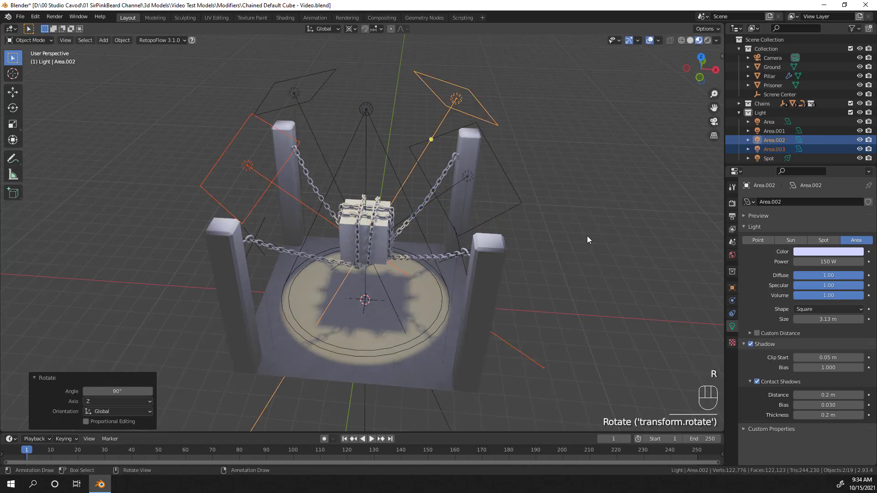
# Inspect the four-light arrangement around the cube, render the image from the camera view and close the render
pyautogui.moveTo(588, 239); pyautogui.dragTo(608, 285, button='middle')
pyautogui.press('Tab')
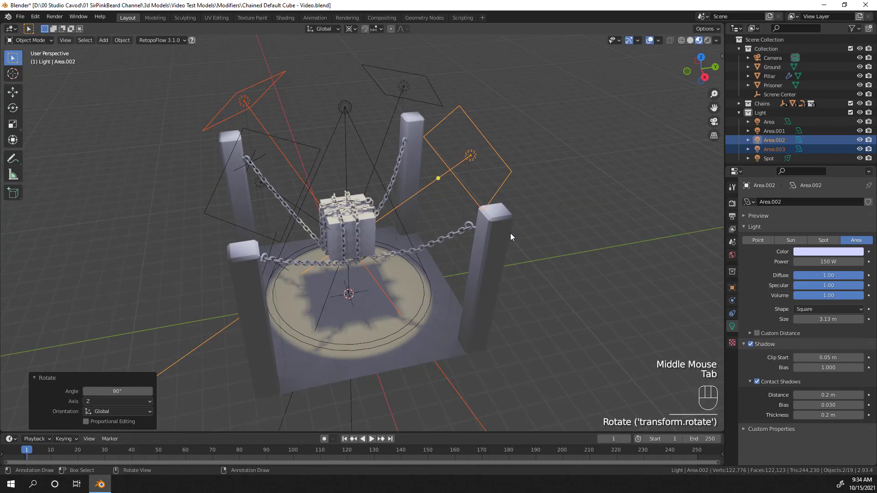
pyautogui.moveTo(563, 193); pyautogui.dragTo(542, 261, button='middle')
pyautogui.scroll(2, 518, 259)
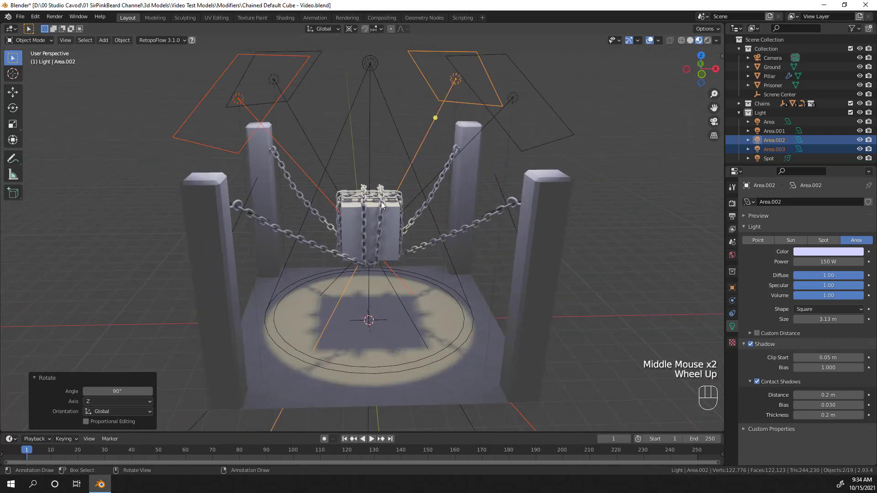
pyautogui.scroll(-2, 446, 165)
pyautogui.press('KP_0')
pyautogui.scroll(2, 512, 163)
pyautogui.scroll(-1, 511, 163)
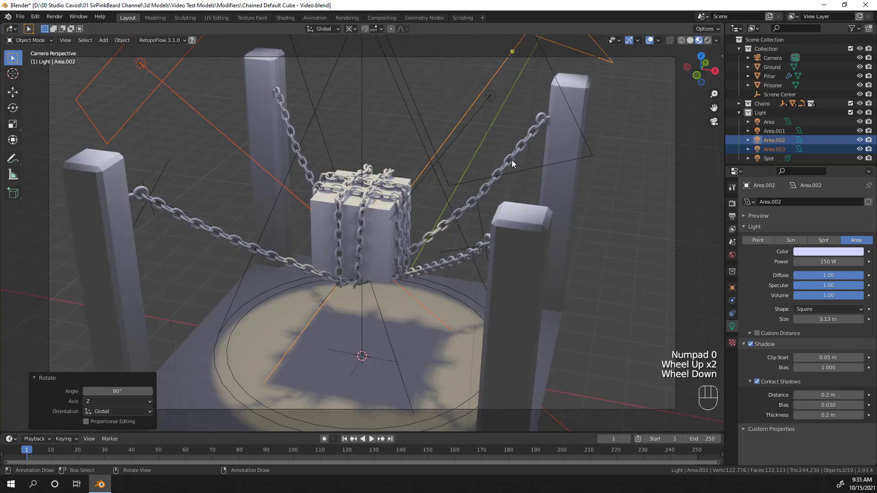
pyautogui.press('F12')
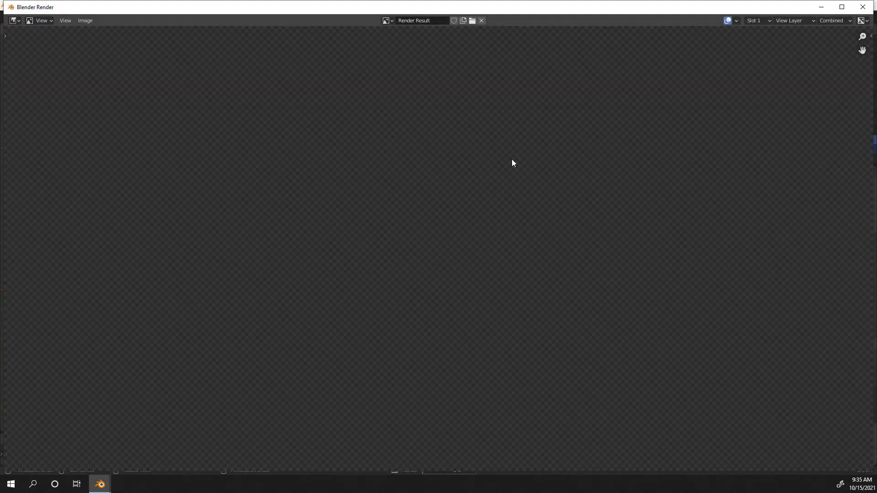
pyautogui.scroll(-2, 535, 286)
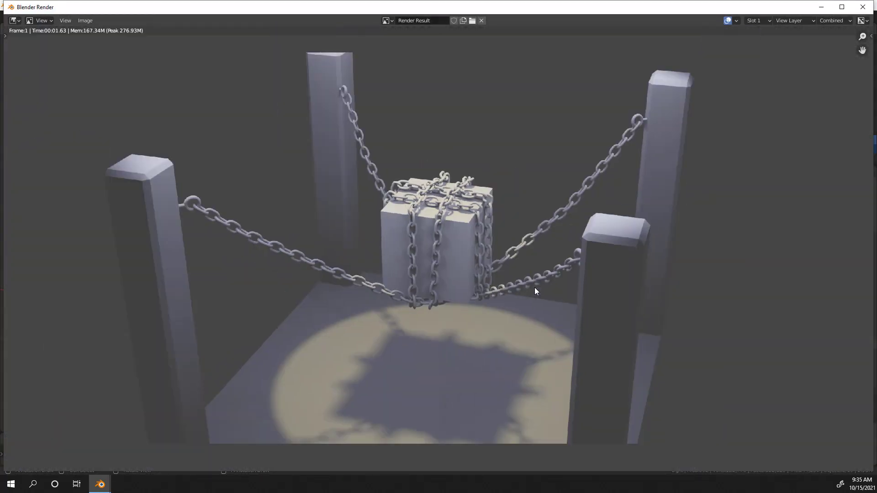
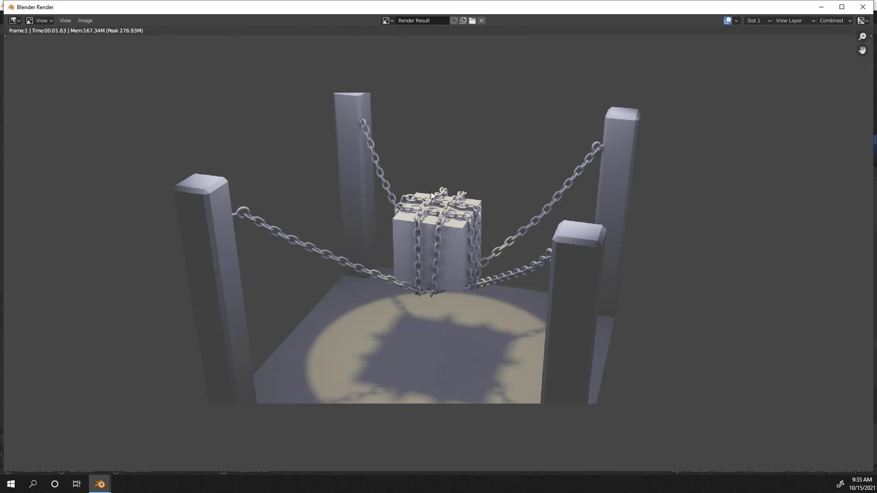
pyautogui.press('Escape')
# Switch the viewport to solid shading and exclude the Light collection from the view layer
pyautogui.moveTo(502, 239); pyautogui.dragTo(478, 234, button='middle')
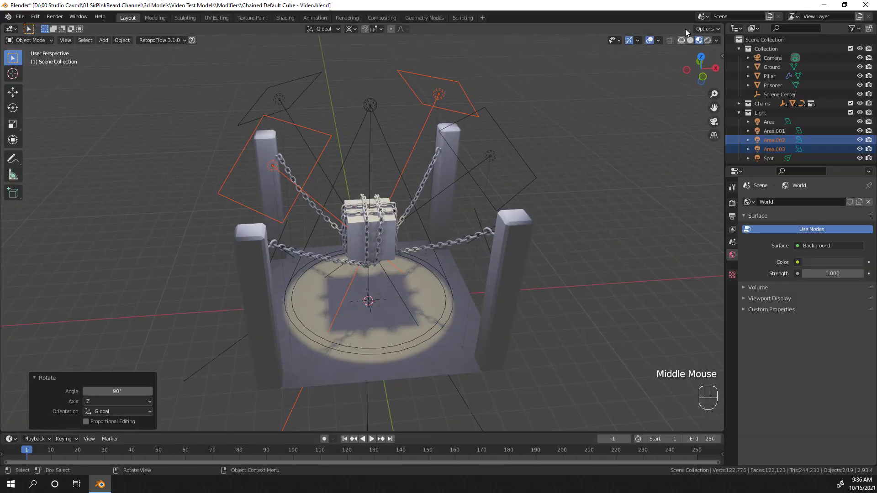
pyautogui.click(692, 42)
pyautogui.click(851, 112)
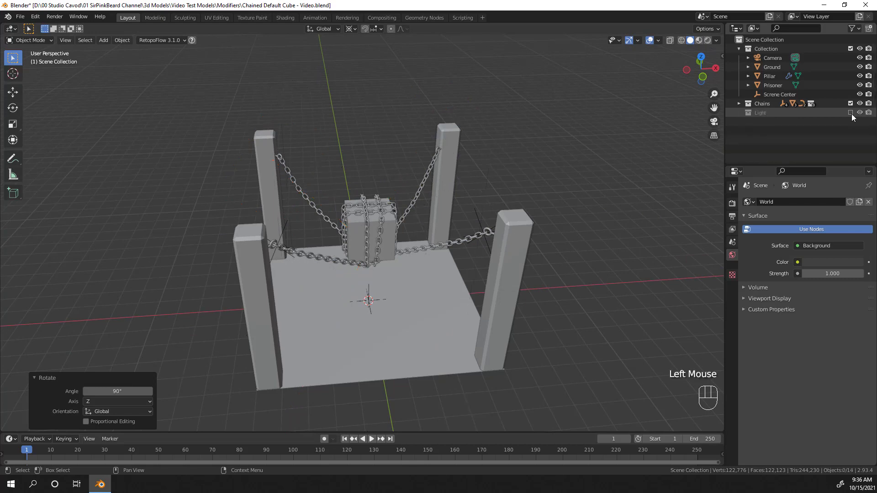
# Select the eyebolt attached to the pillars and expand the Chains collection in the outliner
pyautogui.moveTo(564, 224); pyautogui.dragTo(466, 182, button='middle')
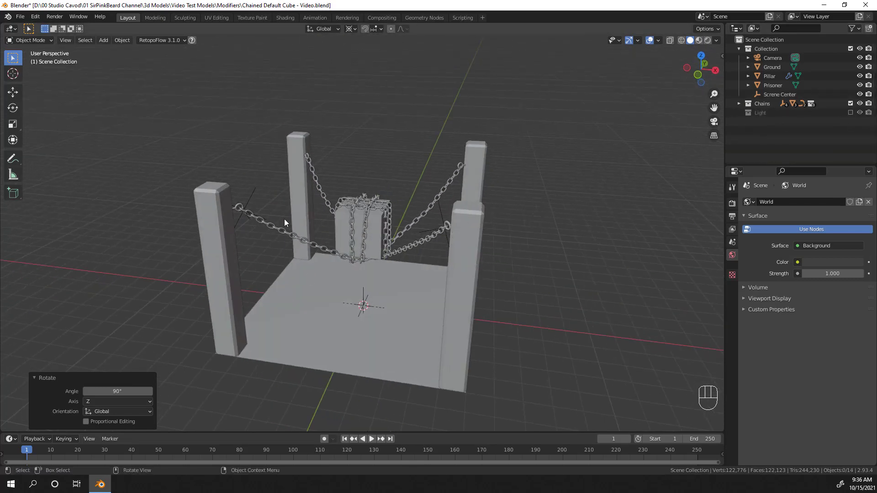
pyautogui.scroll(1, 264, 238)
pyautogui.scroll(1, 263, 241)
pyautogui.keyDown('shift'); pyautogui.moveTo(264, 241); pyautogui.dragTo(247, 165, button='middle'); pyautogui.keyUp('shift')
pyautogui.click(248, 166)
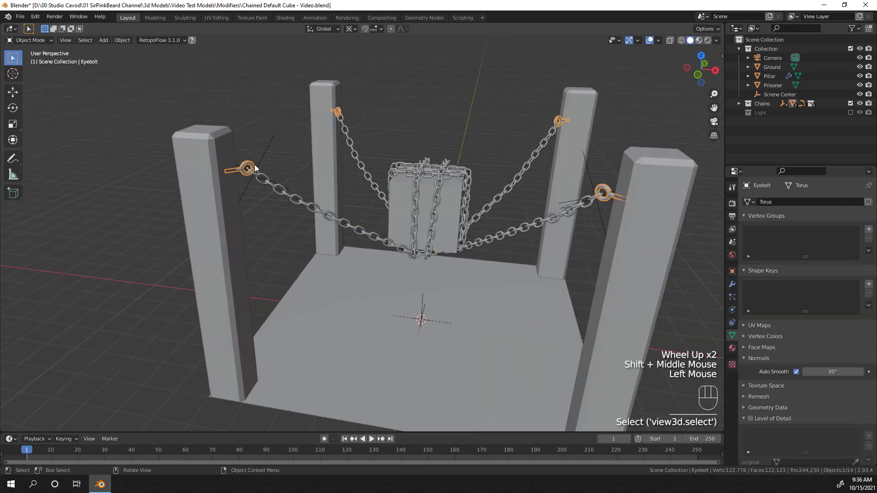
pyautogui.click(739, 104)
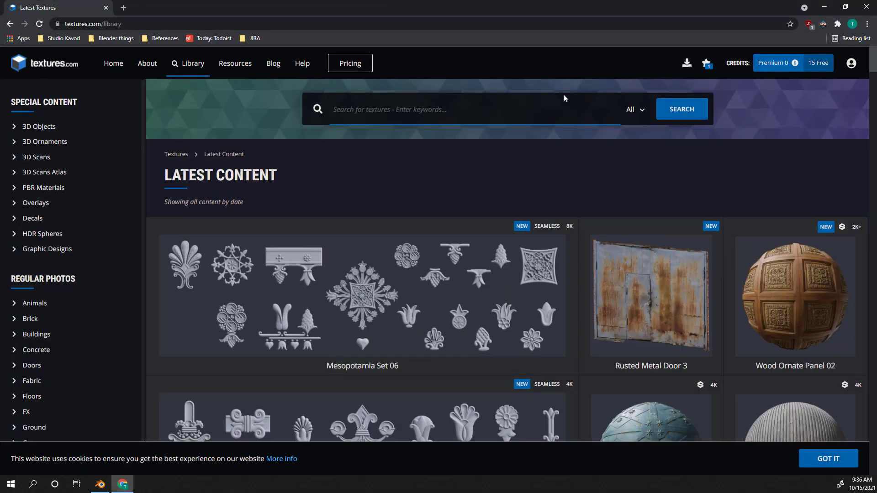
# Browse the latest content in the textures.com library in the web browser and search it for "marble"
pyautogui.moveTo(799, 69)
pyautogui.scroll(-3, 278, 259)
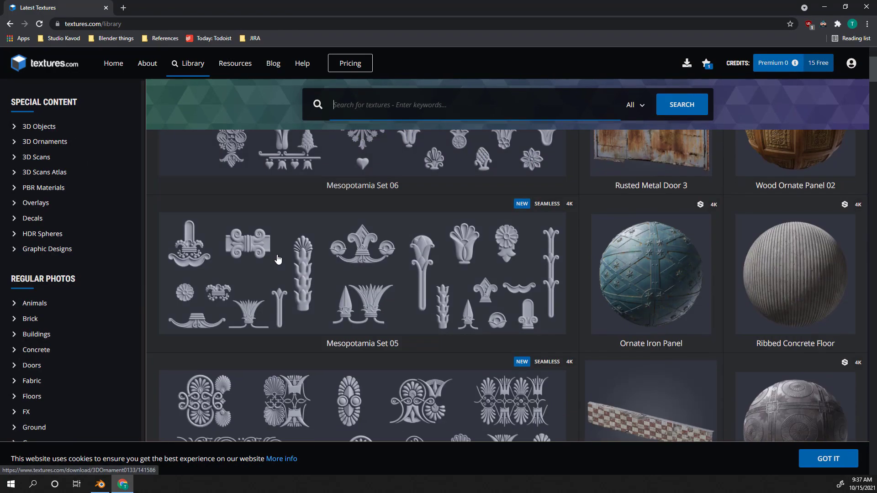
pyautogui.scroll(-2, 616, 298)
pyautogui.scroll(-2, 606, 371)
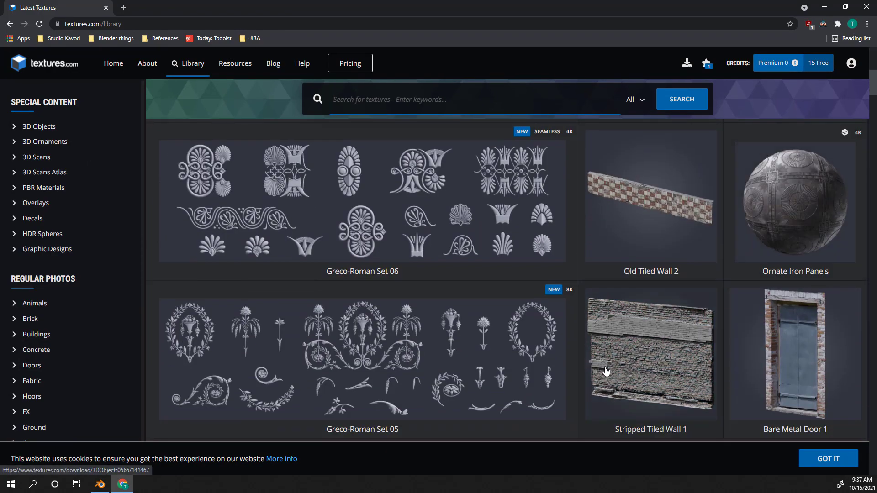
pyautogui.scroll(-2, 606, 370)
pyautogui.scroll(-1, 634, 361)
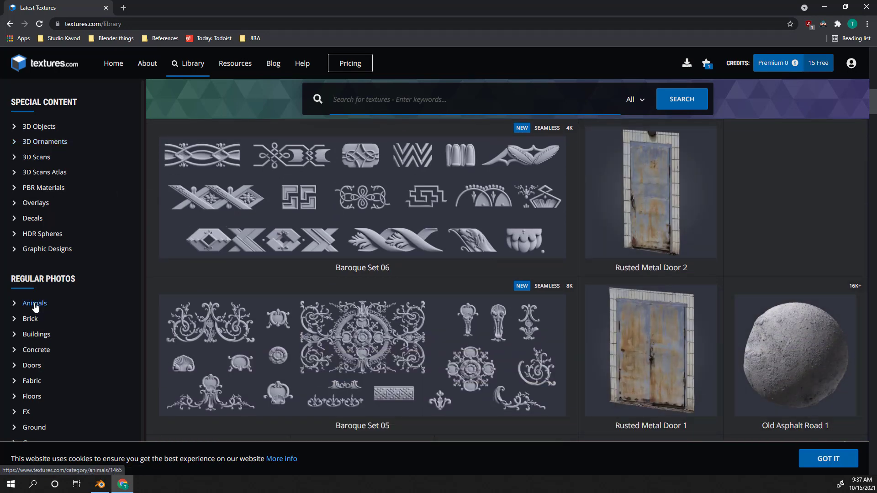
pyautogui.click(379, 94)
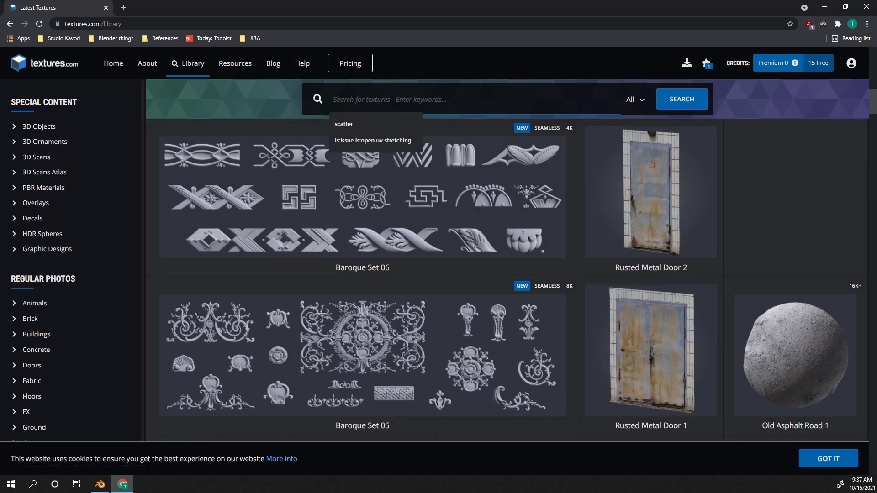
pyautogui.write('marbl')
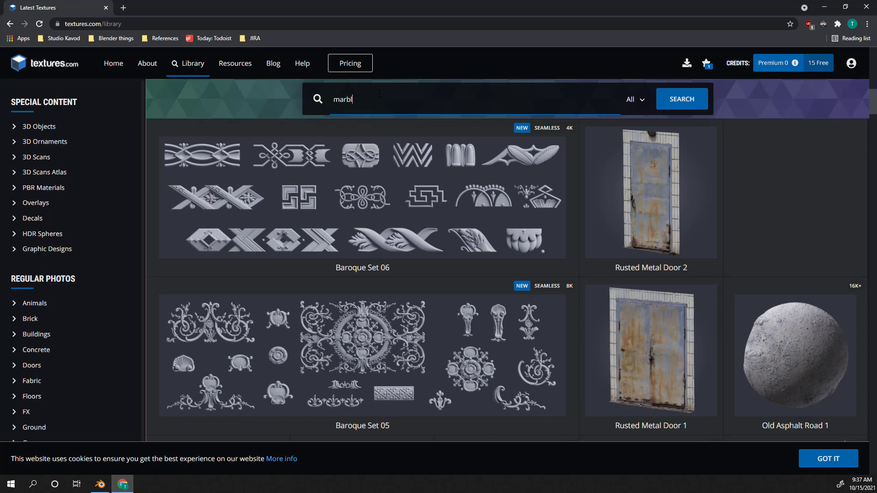
pyautogui.write('e')
pyautogui.press('Return')
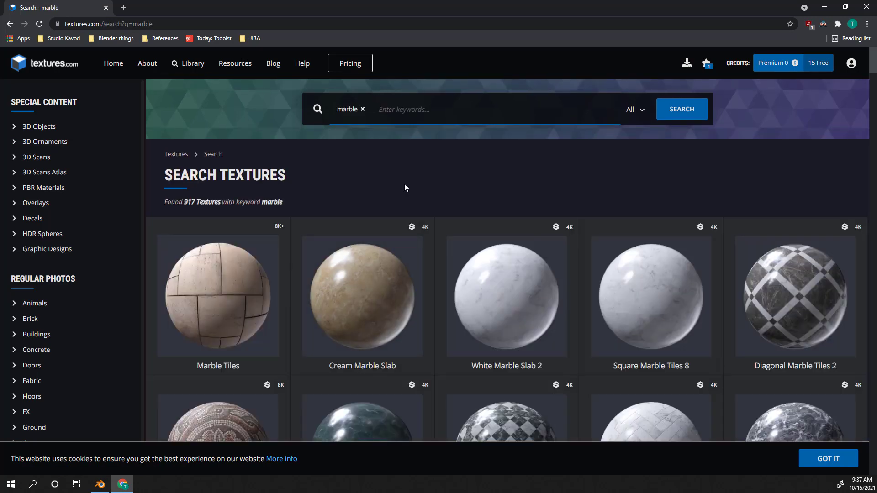
# Look through the marble texture results and open the Red Marble Slab material
pyautogui.scroll(-7, 593, 156)
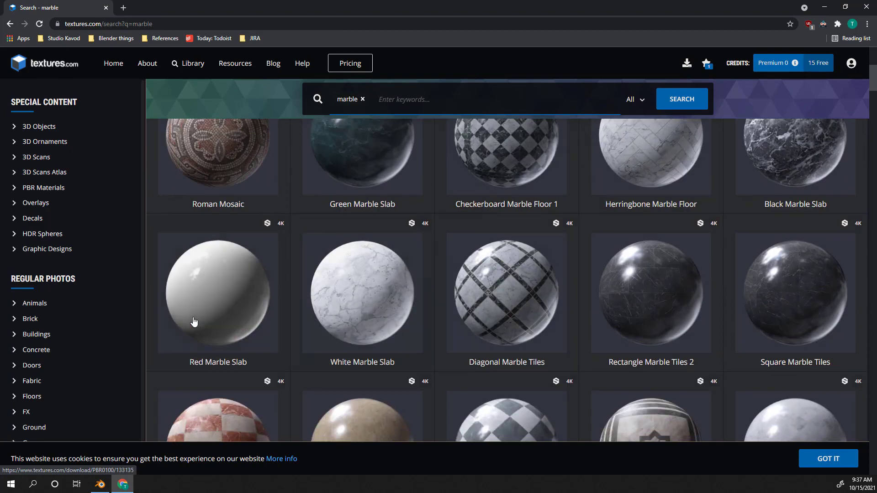
pyautogui.scroll(-2, 193, 322)
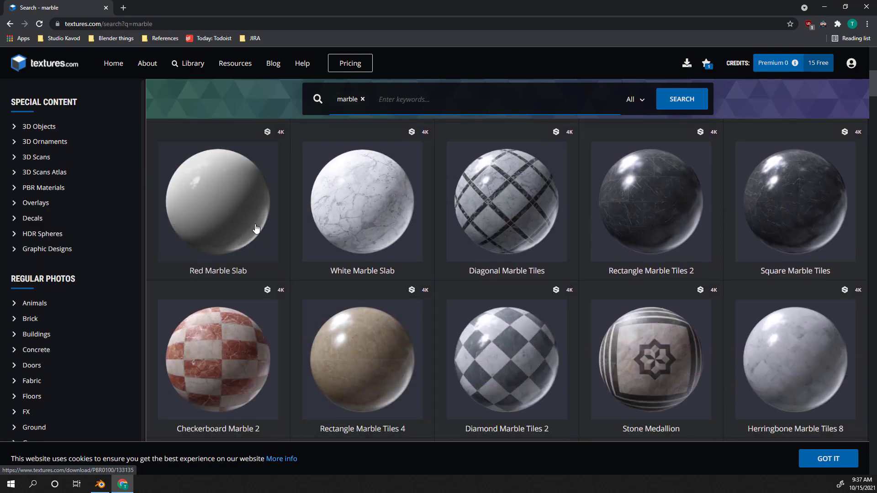
pyautogui.scroll(-7, 255, 228)
pyautogui.scroll(-5, 255, 254)
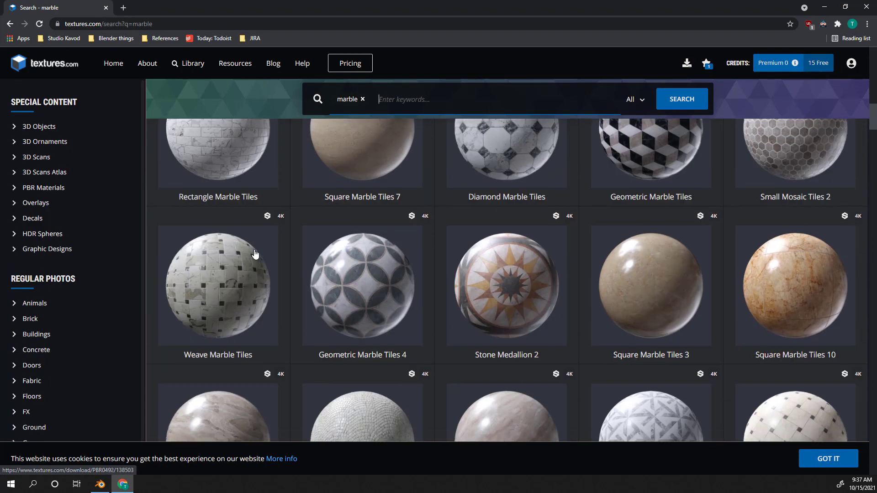
pyautogui.scroll(10, 255, 254)
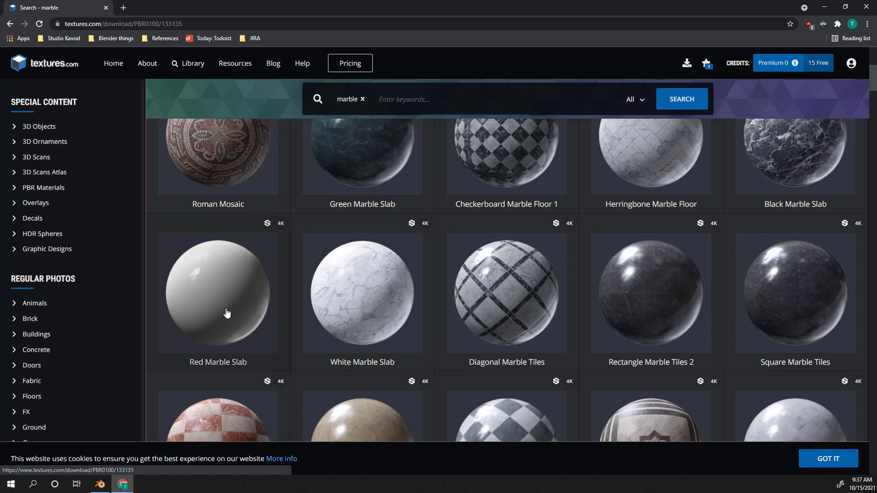
pyautogui.click(227, 313)
# Examine the Polished Red Marble Slab's preview and its albedo, normal and roughness map downloads, and close its page
pyautogui.scroll(-6, 392, 282)
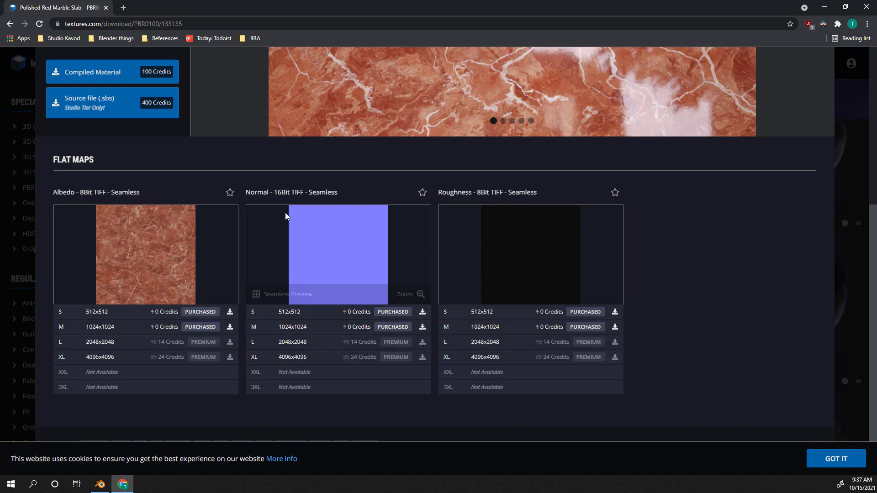
pyautogui.scroll(5, 654, 298)
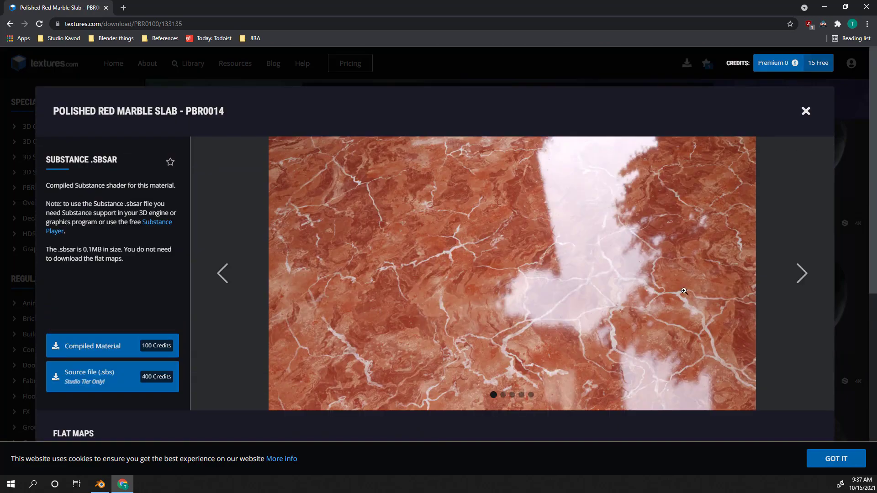
pyautogui.click(802, 111)
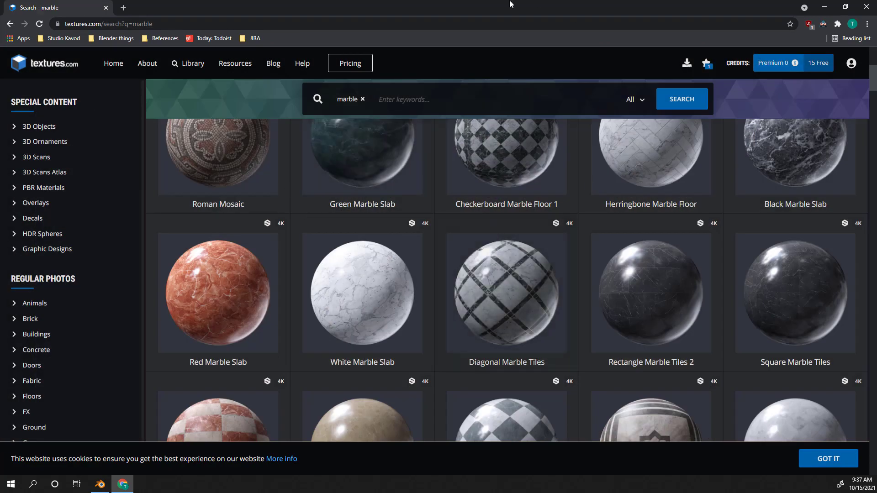
# Return to Blender's UV editing workspace and mark the eyebolt ring's inner edge loop as a seam
pyautogui.click(867, 5)
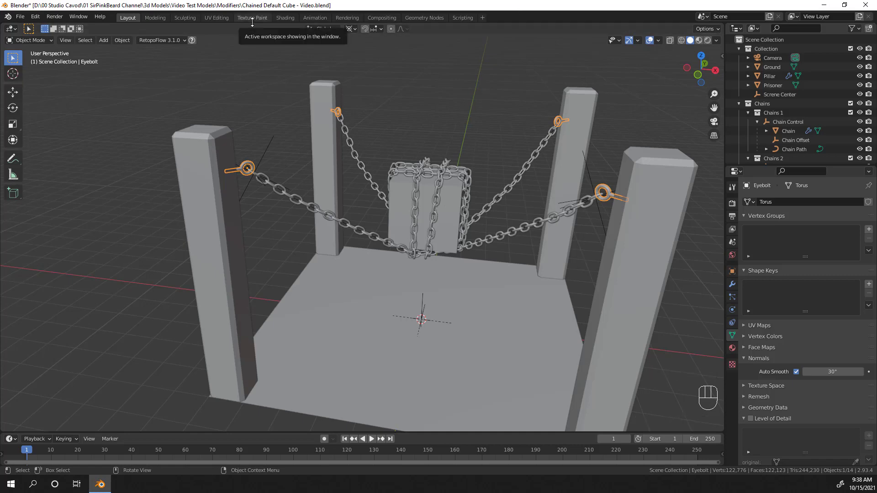
pyautogui.click(216, 17)
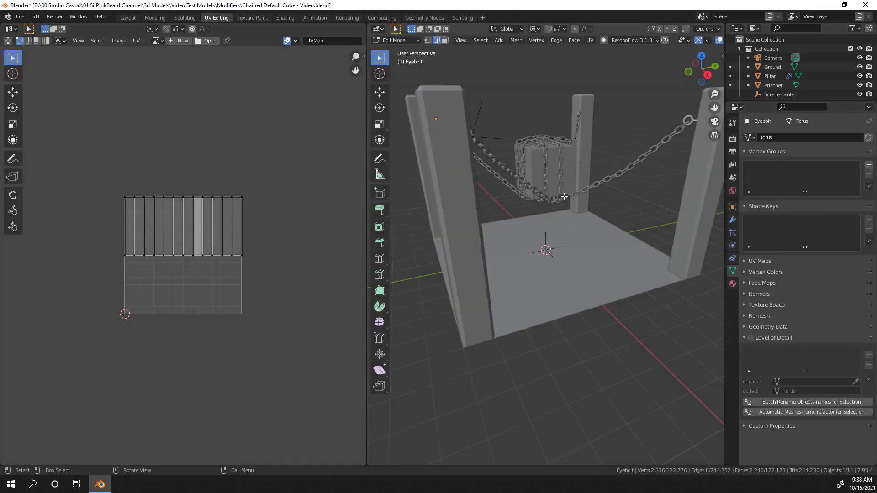
pyautogui.press('KP_Decimal')
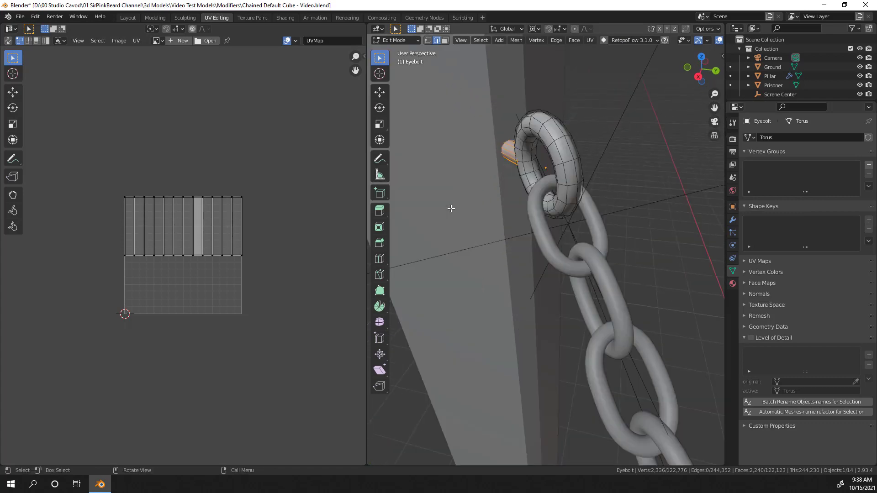
pyautogui.moveTo(526, 245); pyautogui.dragTo(483, 290, button='middle')
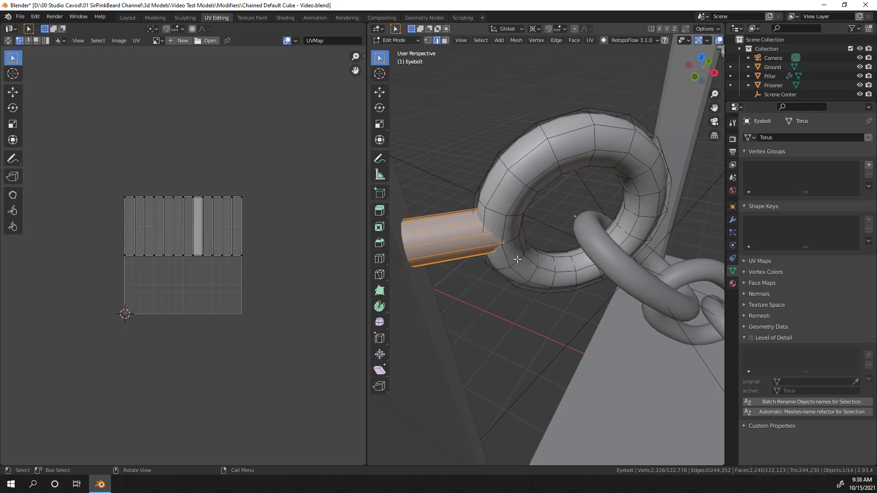
pyautogui.keyDown('alt'); pyautogui.moveTo(552, 258); pyautogui.dragTo(551, 241, button='middle'); pyautogui.keyUp('alt')
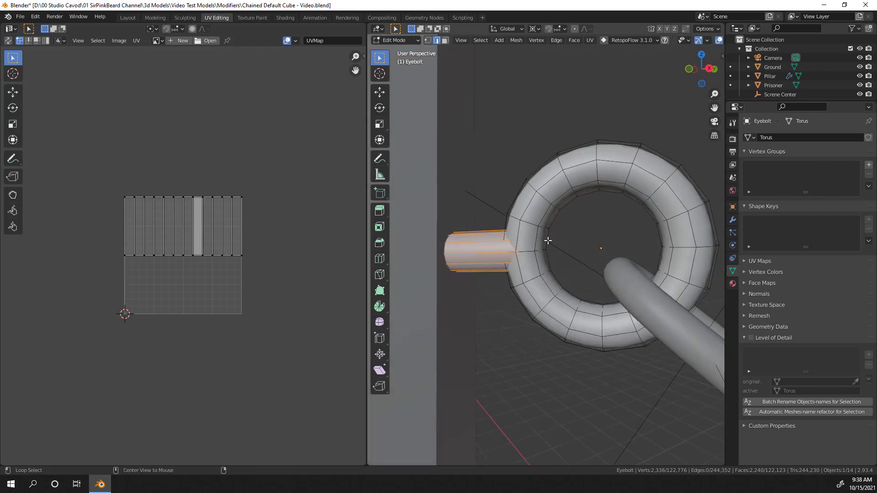
pyautogui.keyDown('alt'); pyautogui.click(548, 240); pyautogui.keyUp('alt')
pyautogui.rightClick(586, 240)
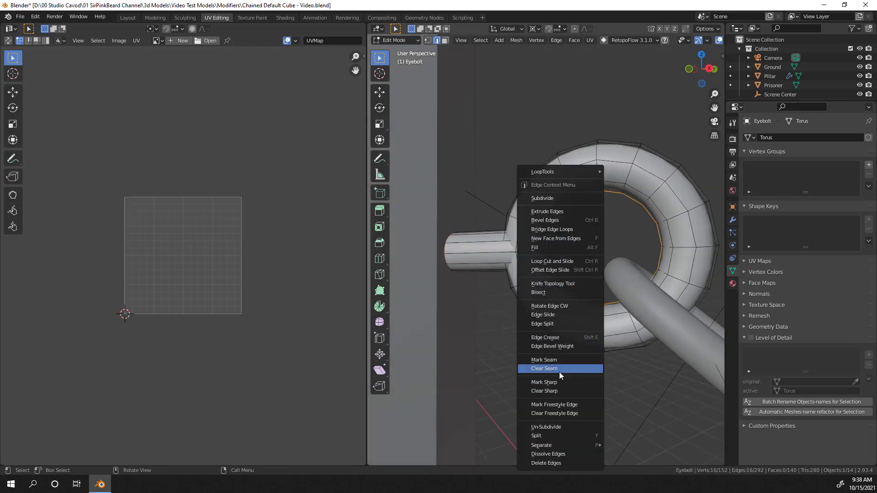
pyautogui.click(561, 361)
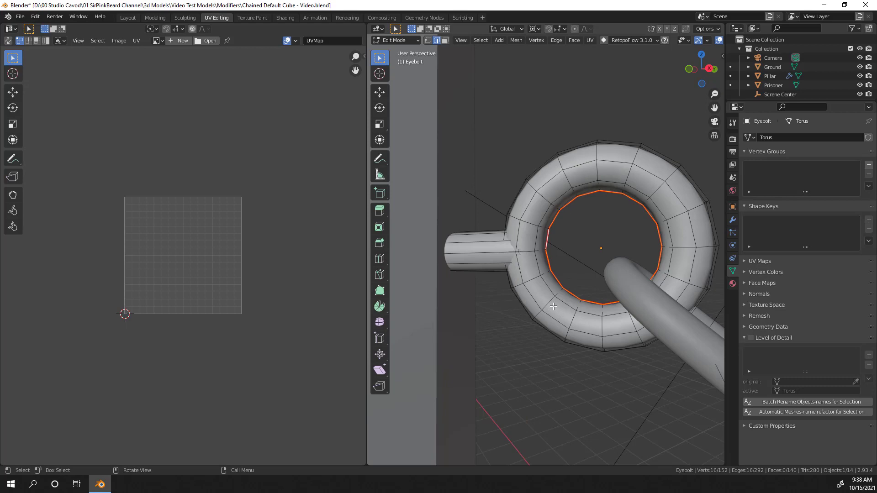
# Mark the eyebolt ring's outer edge loop and one lengthwise edge of its shank as seams
pyautogui.moveTo(553, 306); pyautogui.dragTo(473, 197, button='middle')
pyautogui.rightClick(473, 196)
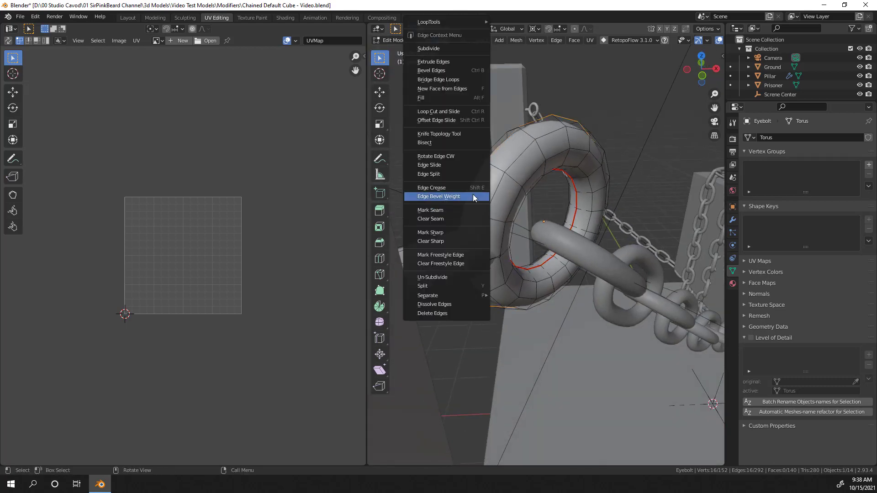
pyautogui.click(463, 209)
pyautogui.moveTo(460, 315); pyautogui.dragTo(443, 275, button='middle')
pyautogui.keyDown('alt'); pyautogui.click(446, 266); pyautogui.keyUp('alt')
pyautogui.rightClick(444, 268)
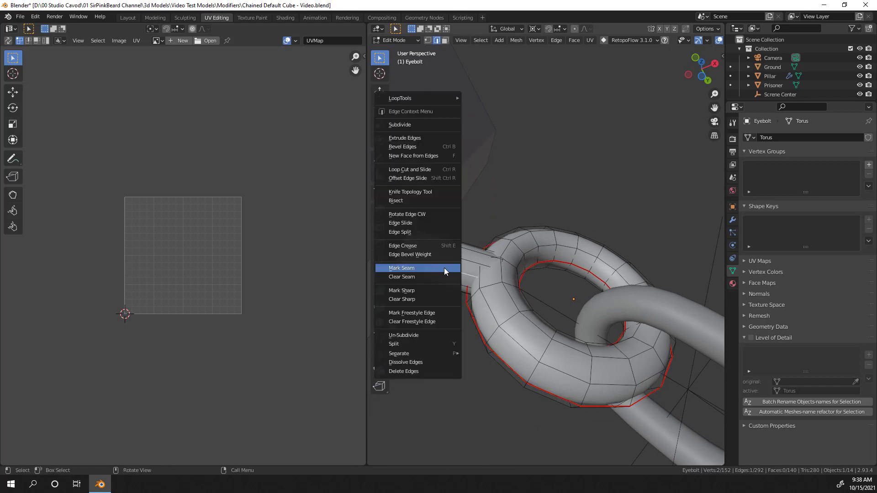
pyautogui.click(443, 267)
# Unwrap the whole eyebolt mesh along its seams and leave Edit Mode
pyautogui.moveTo(548, 320); pyautogui.dragTo(505, 348, button='middle')
pyautogui.press('a')
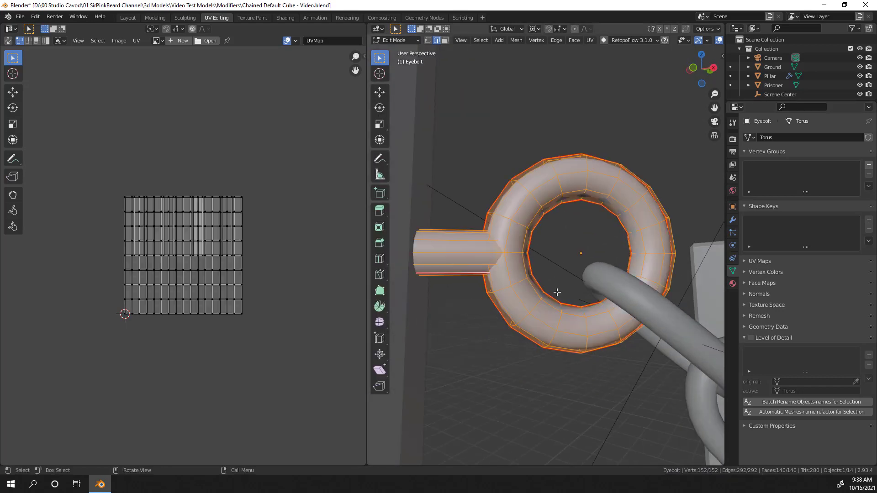
pyautogui.press('u')
pyautogui.click(557, 293)
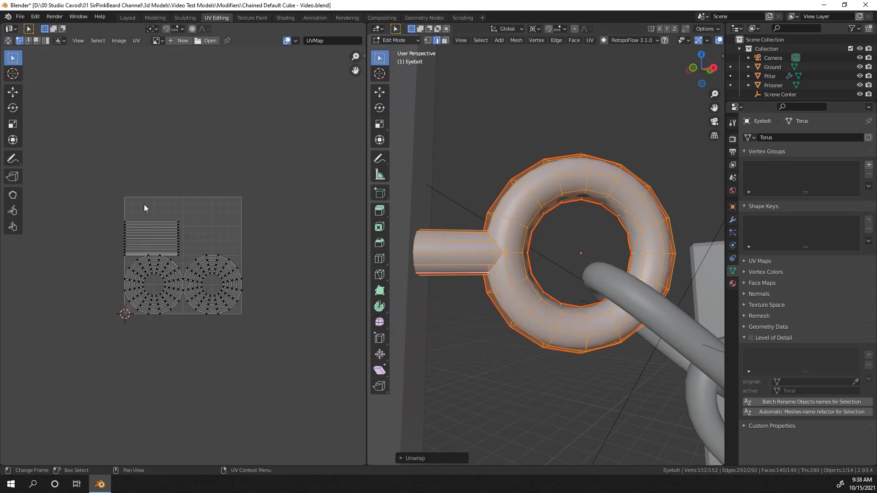
pyautogui.scroll(1, 162, 259)
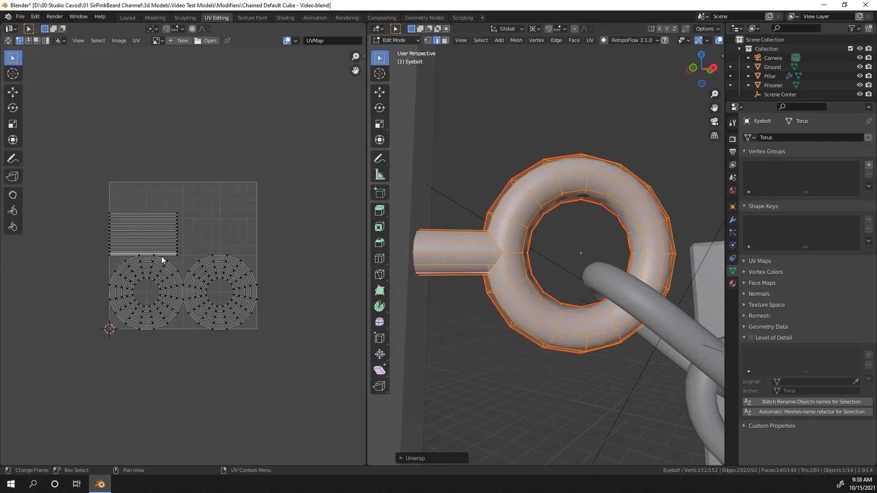
pyautogui.scroll(-6, 565, 254)
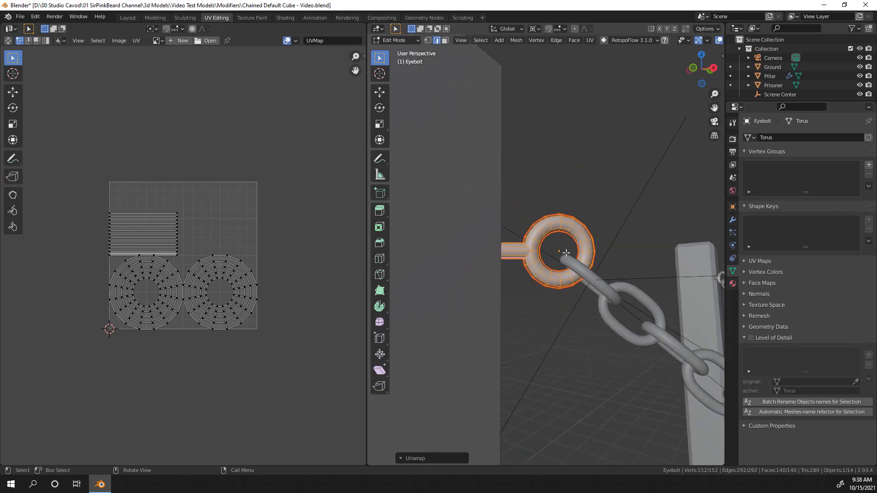
pyautogui.press('Tab')
# Edit the pillar mesh and mark one of its vertical corner edges as a seam
pyautogui.scroll(-4, 518, 297)
pyautogui.click(510, 301)
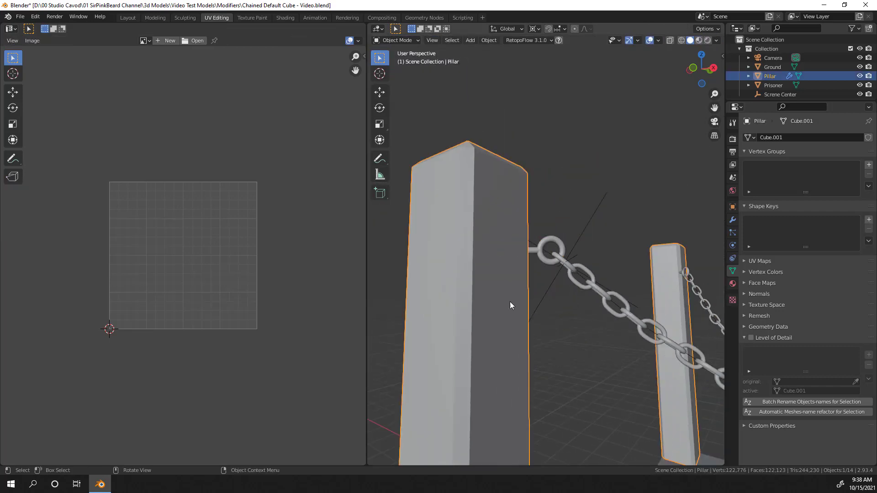
pyautogui.moveTo(509, 301); pyautogui.dragTo(551, 284, button='middle')
pyautogui.press('Tab')
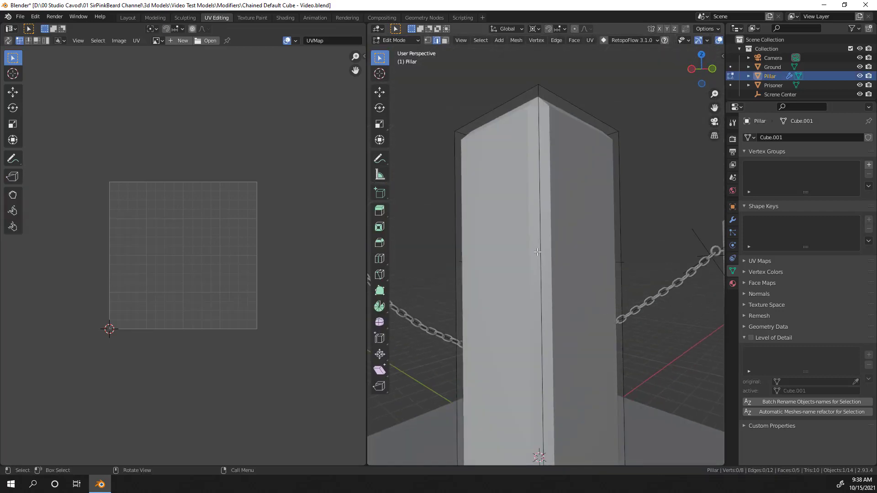
pyautogui.click(538, 252)
pyautogui.rightClick(558, 267)
pyautogui.click(557, 267)
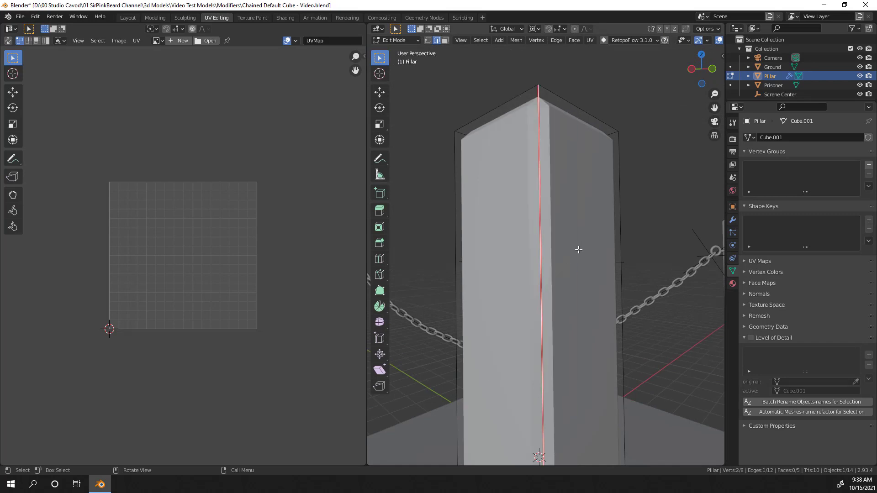
# Mark three of the pillar's top edges as seams, leaving one side attached, and unwrap the whole pillar
pyautogui.moveTo(583, 239); pyautogui.dragTo(457, 269, button='middle')
pyautogui.keyDown('shift'); pyautogui.click(457, 269); pyautogui.keyUp('shift')
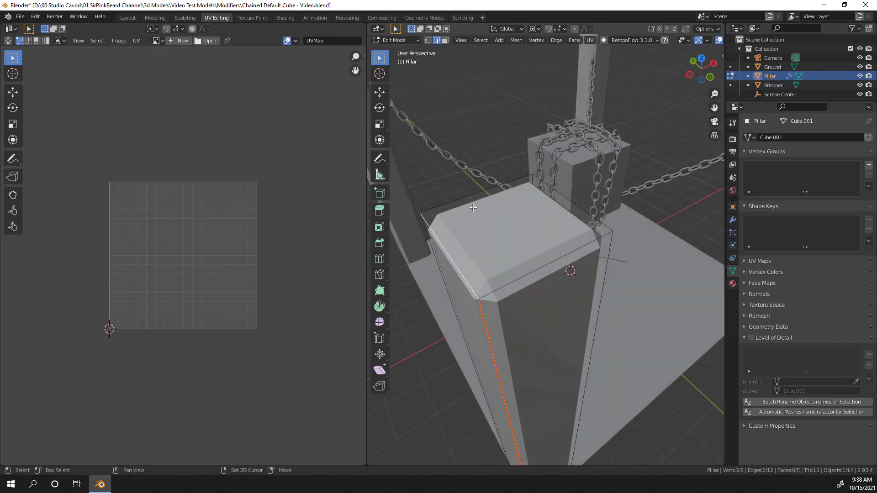
pyautogui.keyDown('shift'); pyautogui.click(474, 195); pyautogui.keyUp('shift')
pyautogui.keyDown('shift'); pyautogui.click(563, 199); pyautogui.keyUp('shift')
pyautogui.rightClick(626, 223)
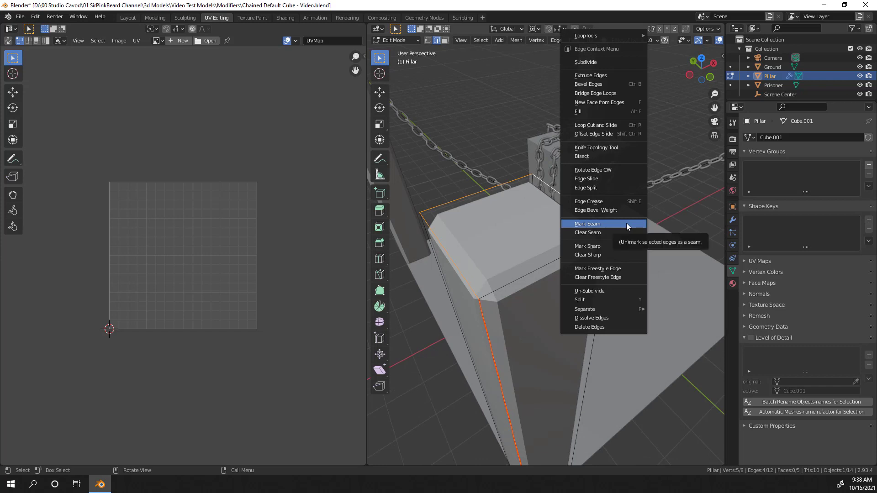
pyautogui.click(626, 224)
pyautogui.press('a')
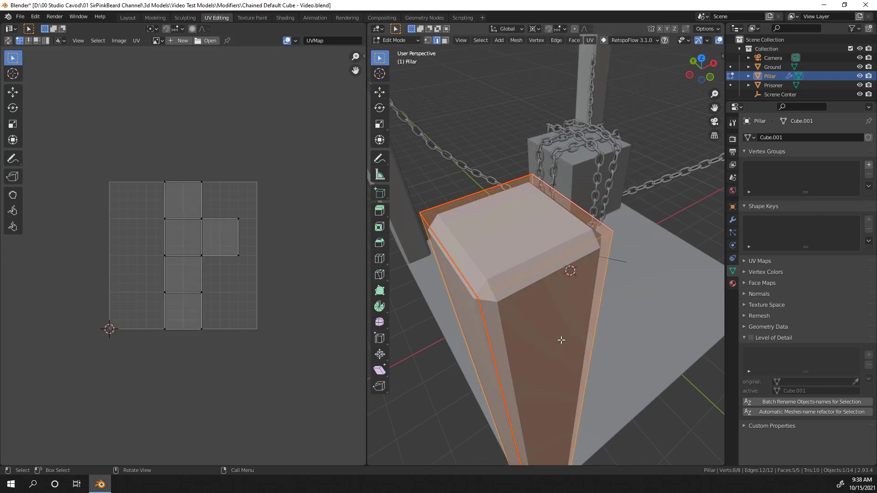
pyautogui.press('u')
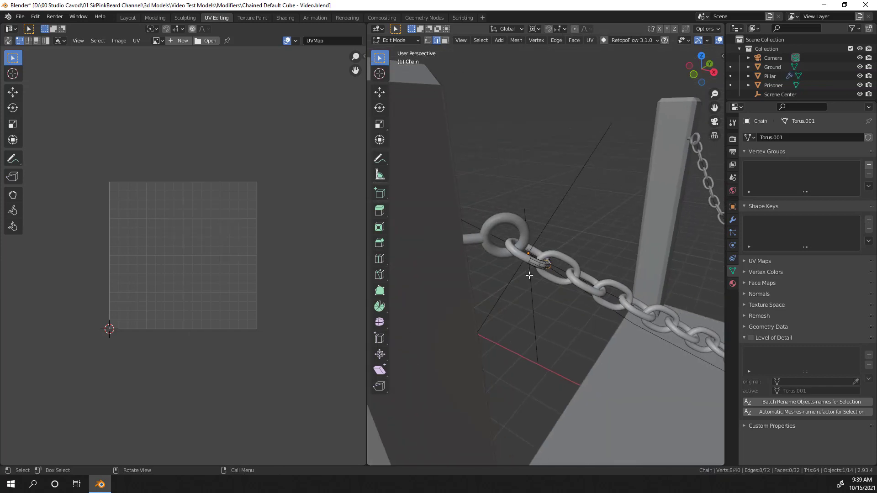
# Mark a lengthwise edge loop of the chain link as a seam and unwrap the whole link mesh
pyautogui.keyDown('alt'); pyautogui.click(524, 278); pyautogui.keyUp('alt')
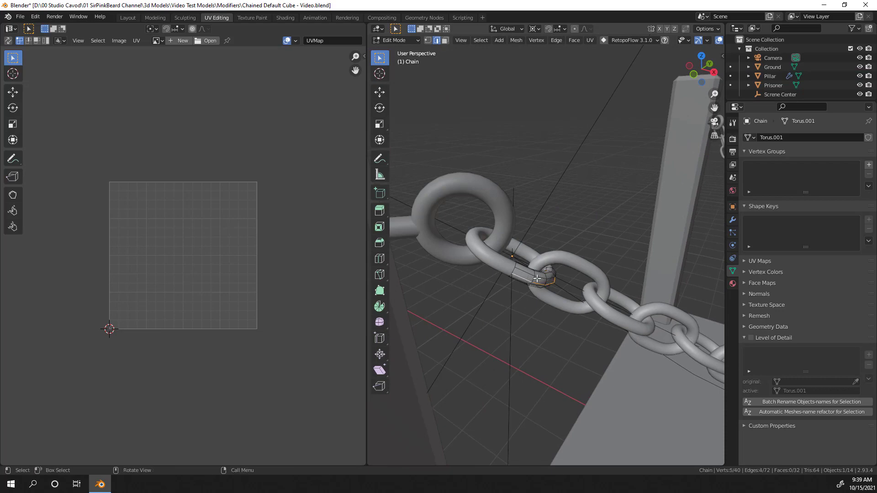
pyautogui.moveTo(536, 278); pyautogui.dragTo(550, 213, button='middle')
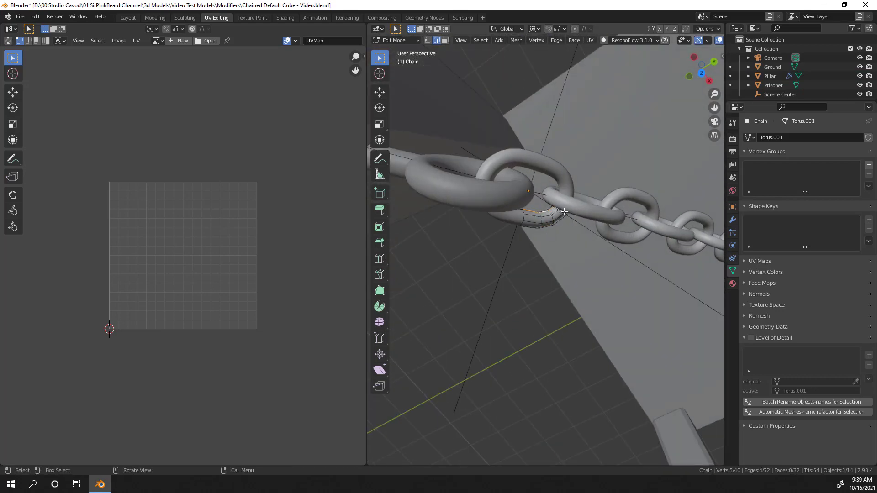
pyautogui.rightClick(564, 212)
pyautogui.click(563, 212)
pyautogui.press('a')
pyautogui.press('u')
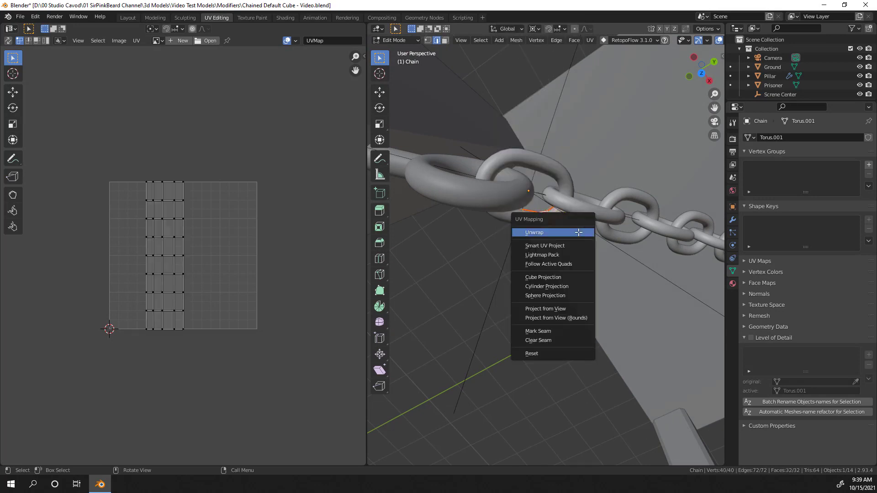
pyautogui.click(578, 231)
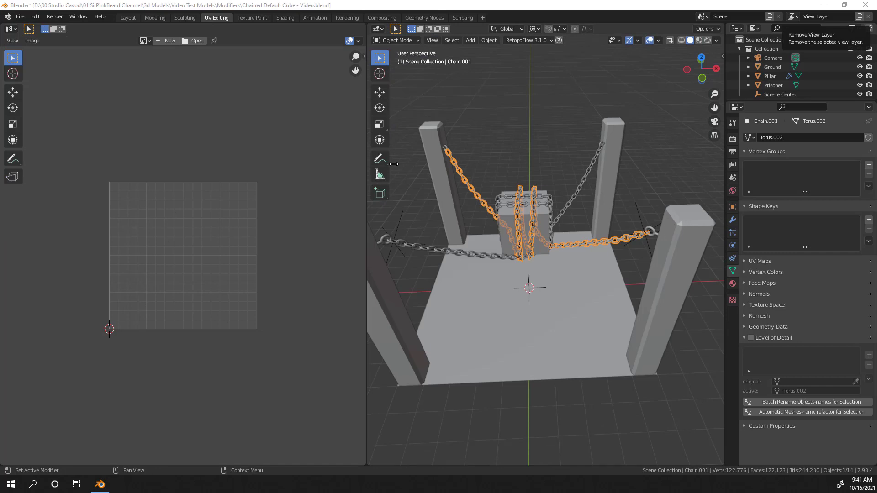
# Give the pillar a new material named "Marble Pillar"
pyautogui.click(391, 284)
pyautogui.moveTo(423, 303); pyautogui.dragTo(518, 301, button='middle')
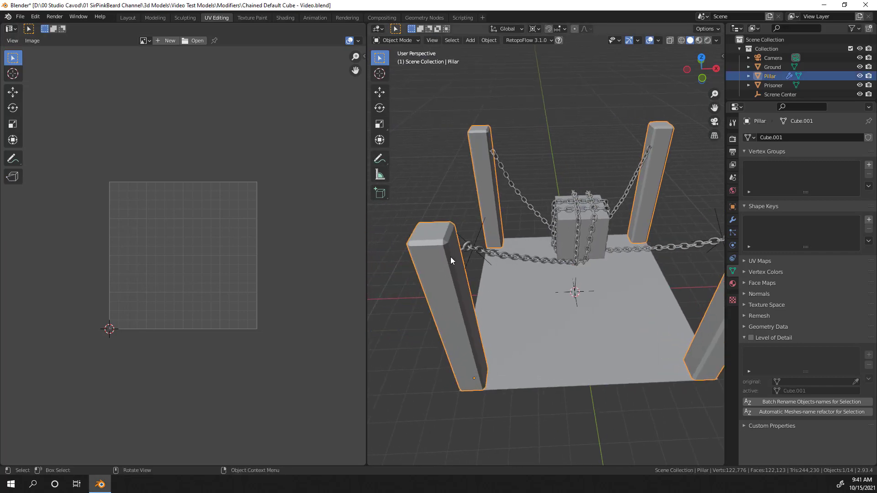
pyautogui.click(733, 284)
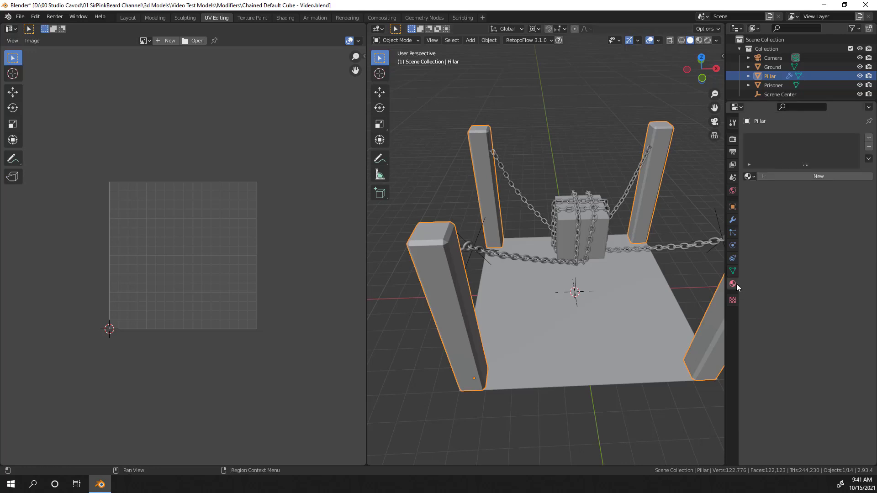
pyautogui.click(796, 176)
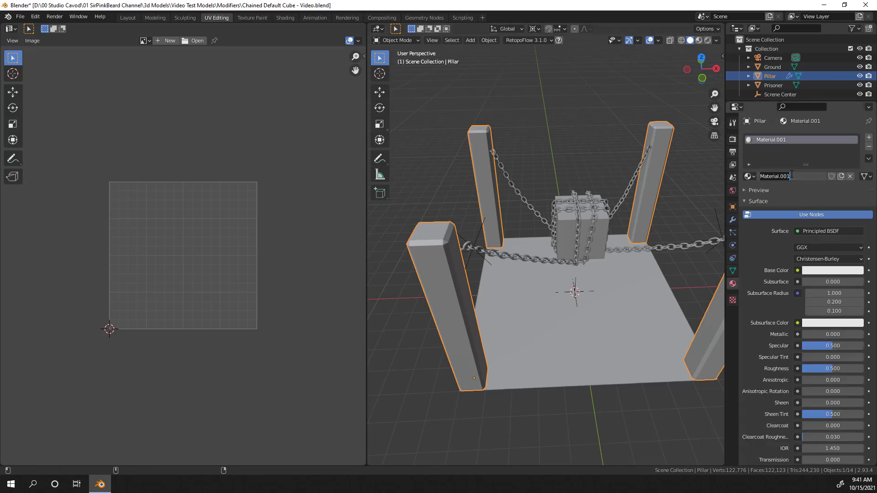
pyautogui.write('Marble Pillar')
pyautogui.press('Return')
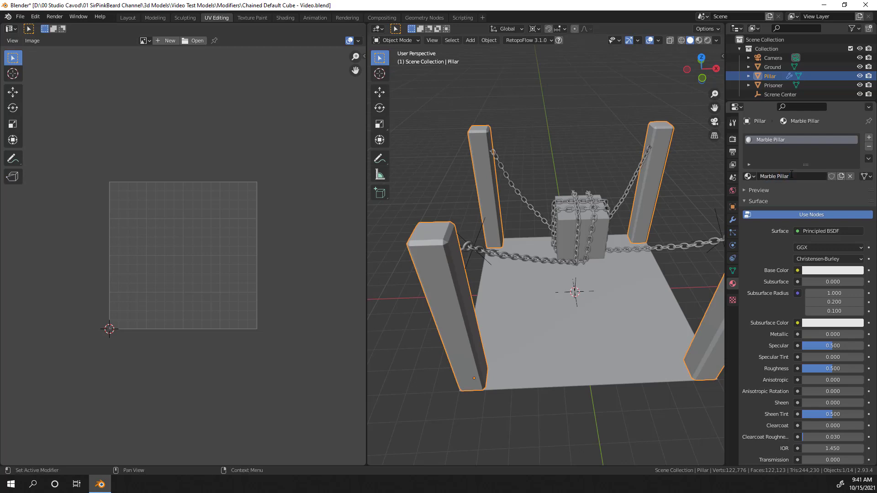
# In an enlarged shader node editor, connect the red marble albedo texture's Color to the Principled BSDF's Base Color
pyautogui.click(286, 18)
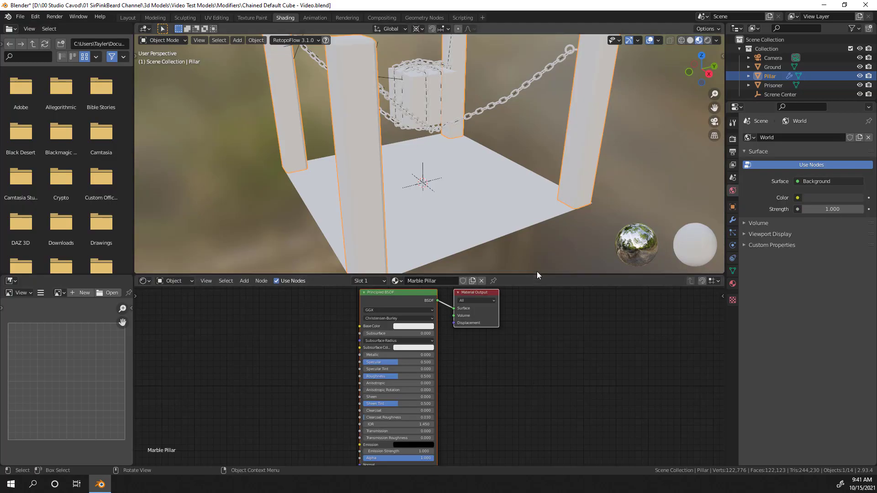
pyautogui.moveTo(535, 277); pyautogui.dragTo(540, 216)
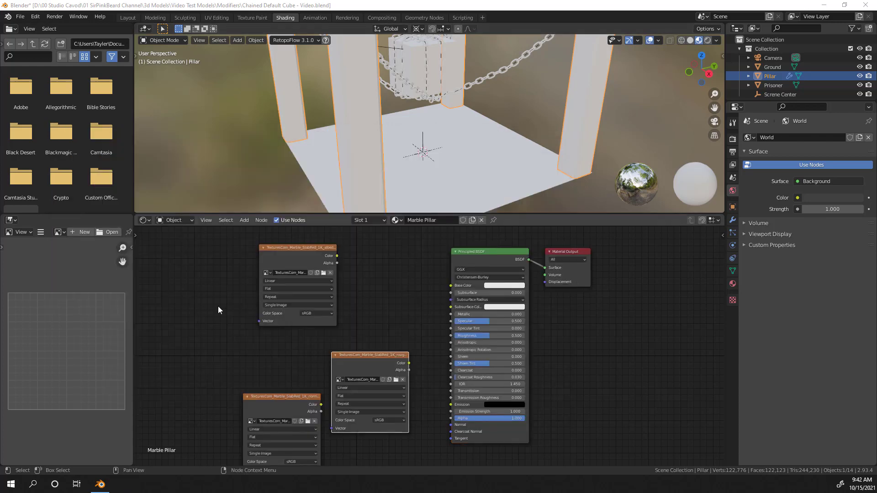
pyautogui.scroll(3, 484, 333)
pyautogui.scroll(-2, 396, 340)
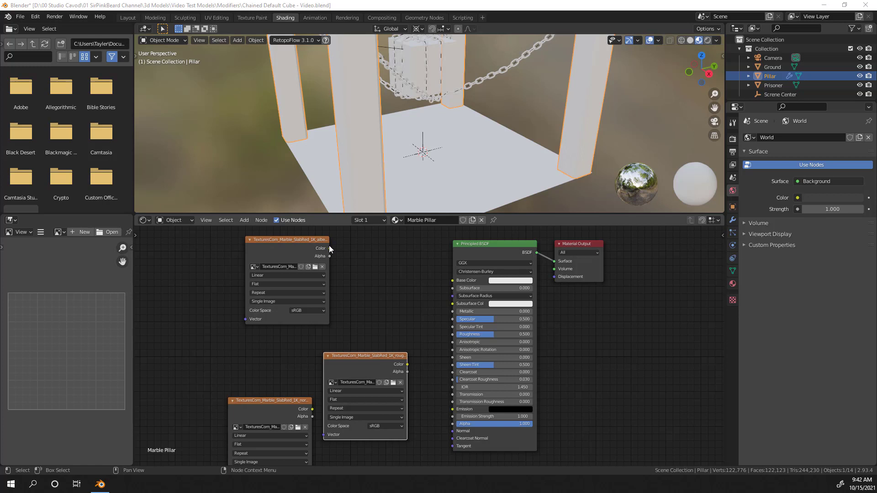
pyautogui.moveTo(330, 248); pyautogui.dragTo(453, 281)
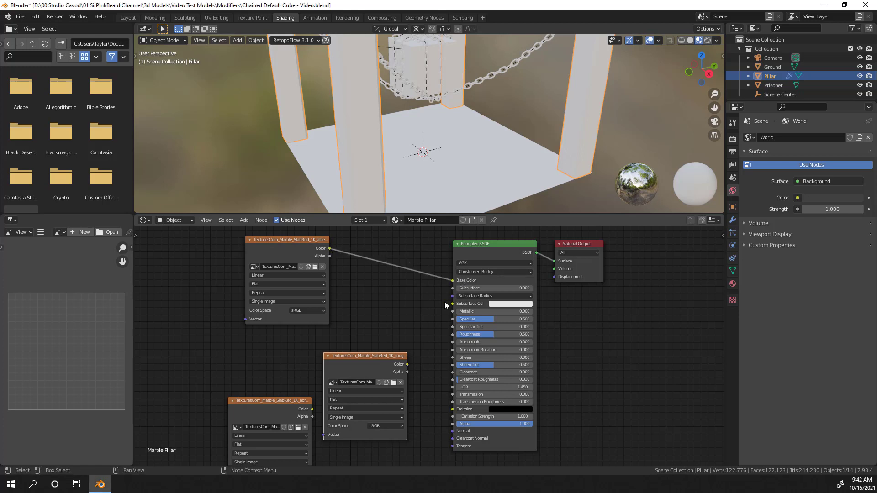
pyautogui.moveTo(393, 103); pyautogui.dragTo(393, 147, button='middle')
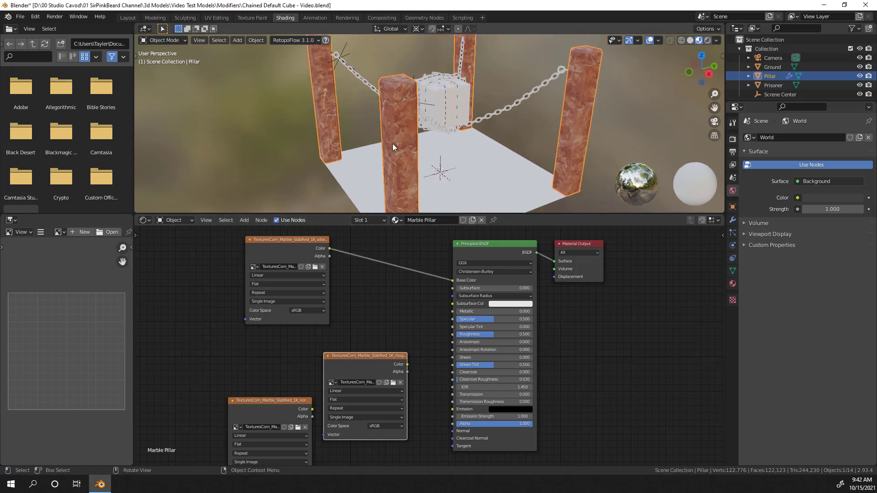
# Collapse the albedo texture node and connect the roughness texture's Color to the Principled BSDF's Roughness
pyautogui.click(249, 239)
pyautogui.moveTo(262, 239); pyautogui.dragTo(329, 259)
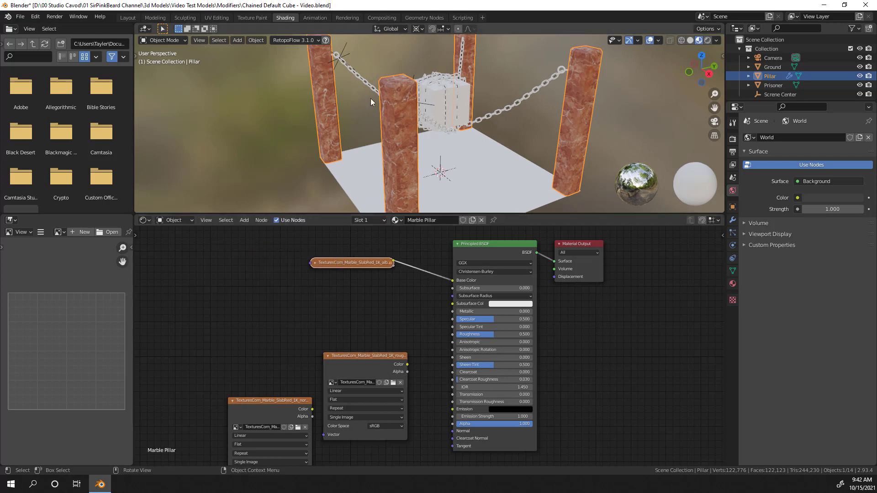
pyautogui.moveTo(379, 358); pyautogui.dragTo(452, 335)
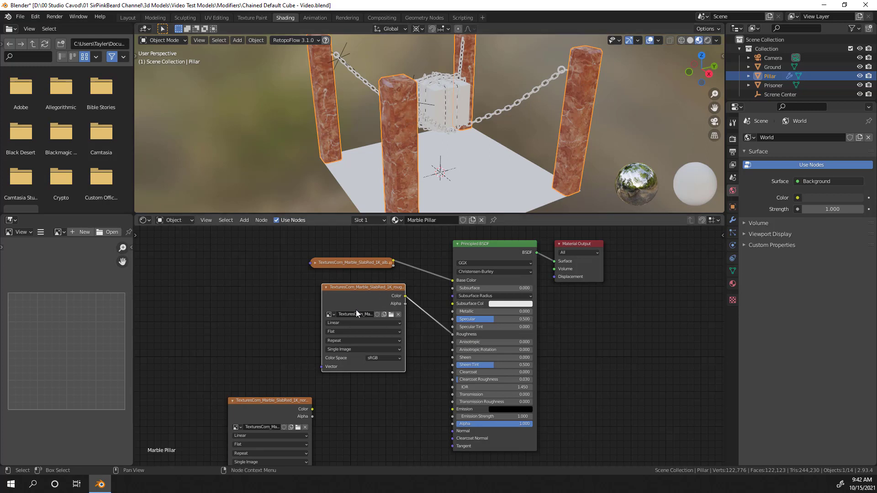
# Collapse the marble roughness texture node and try connecting the normal texture's Color directly to the Principled BSDF's Normal
pyautogui.click(325, 287)
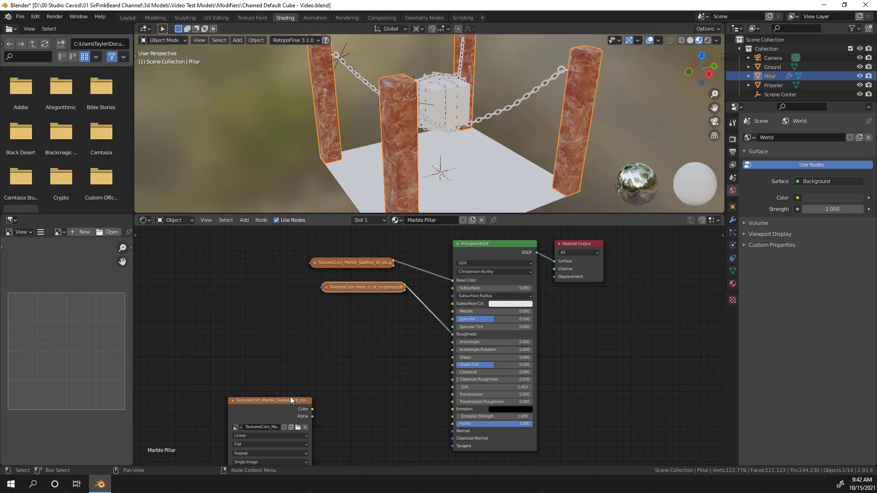
pyautogui.moveTo(282, 401); pyautogui.dragTo(452, 431)
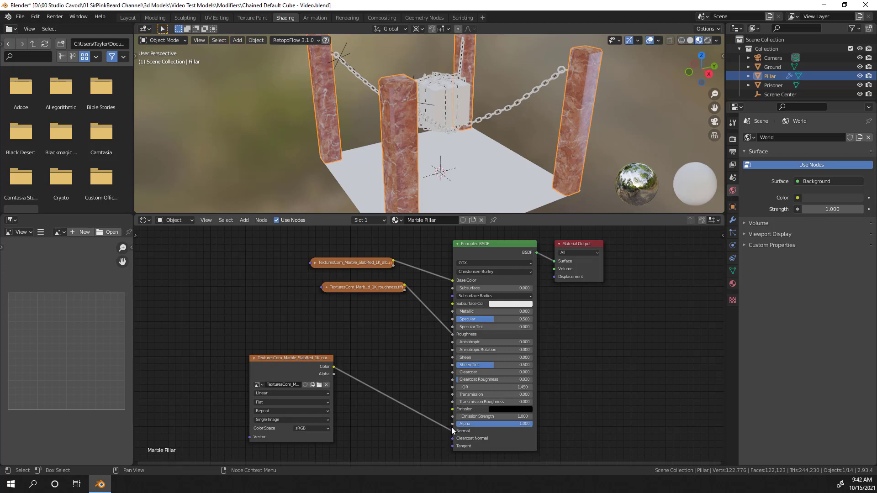
pyautogui.moveTo(452, 430)
pyautogui.mouseDown()
pyautogui.moveTo(408, 418)
pyautogui.moveTo(401, 366)
pyautogui.mouseUp()
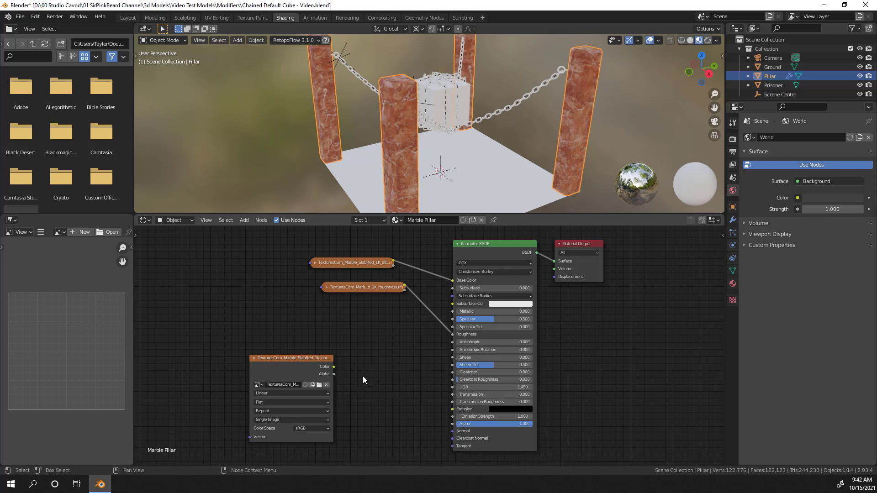
# Route the marble normal texture through a new Normal Map node into the Principled BSDF's Normal and reset Specular to 0
pyautogui.hotkey('shift', 'a')
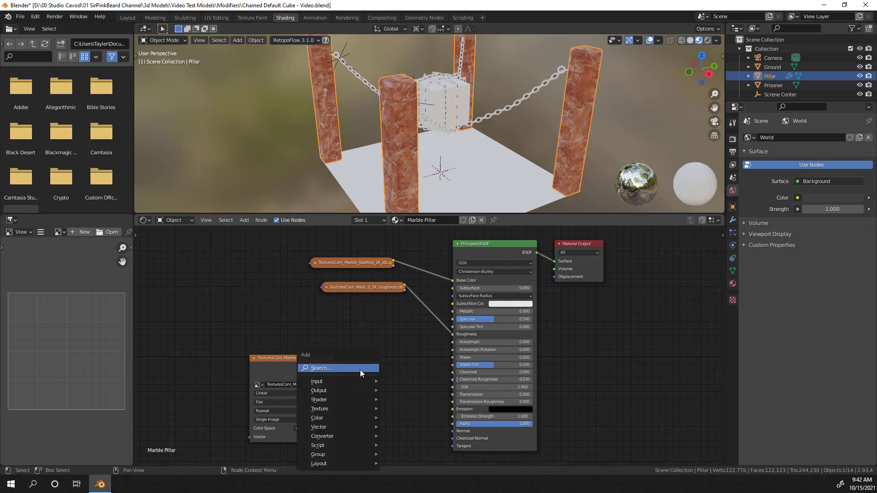
pyautogui.click(359, 369)
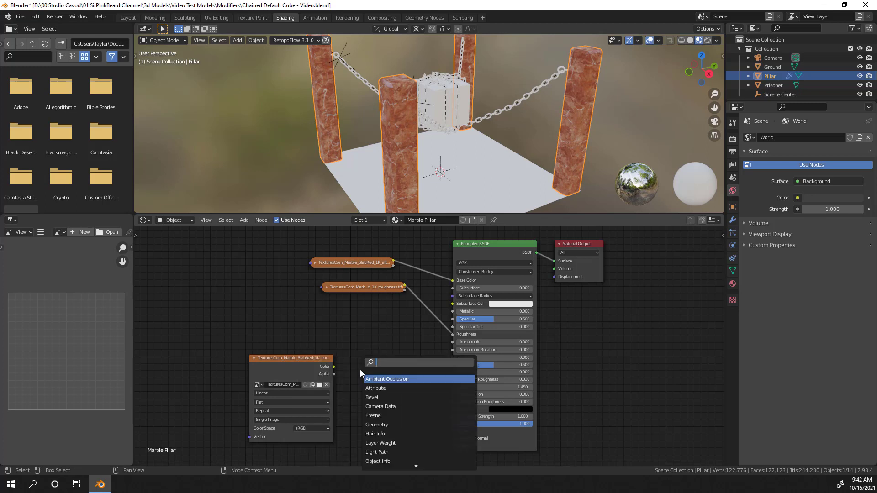
pyautogui.write('normal map')
pyautogui.press('Return')
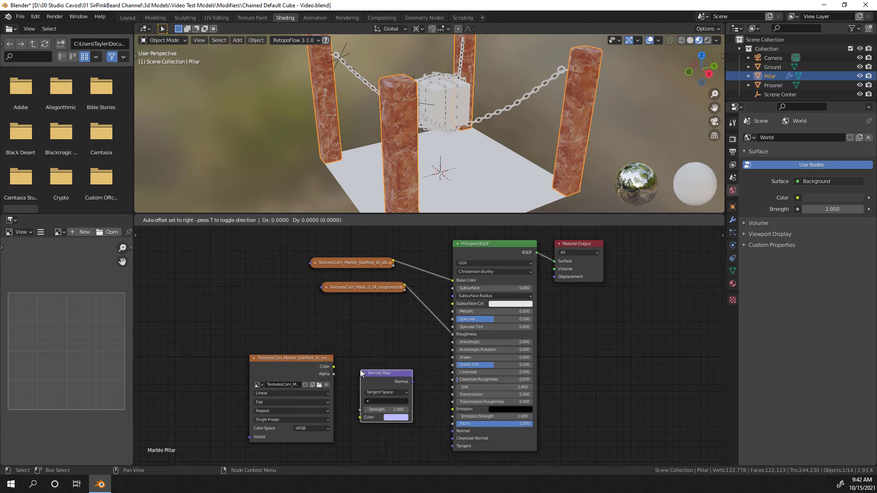
pyautogui.click(367, 362)
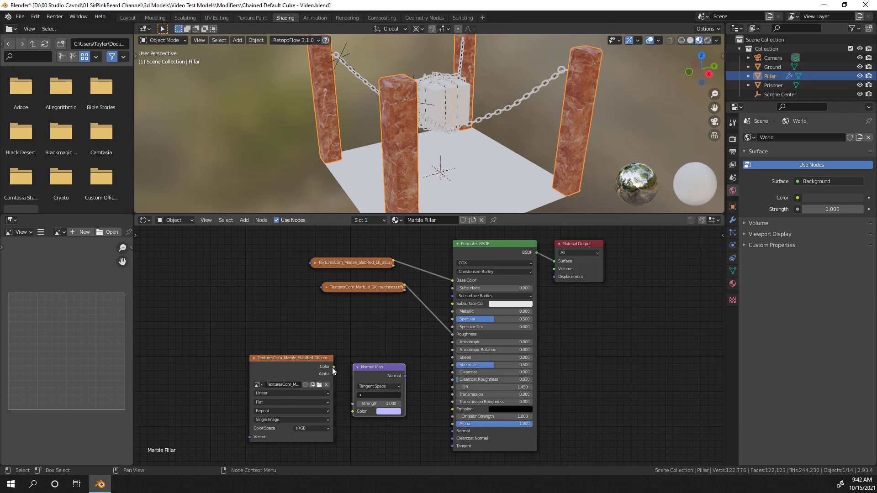
pyautogui.moveTo(333, 367); pyautogui.dragTo(353, 410)
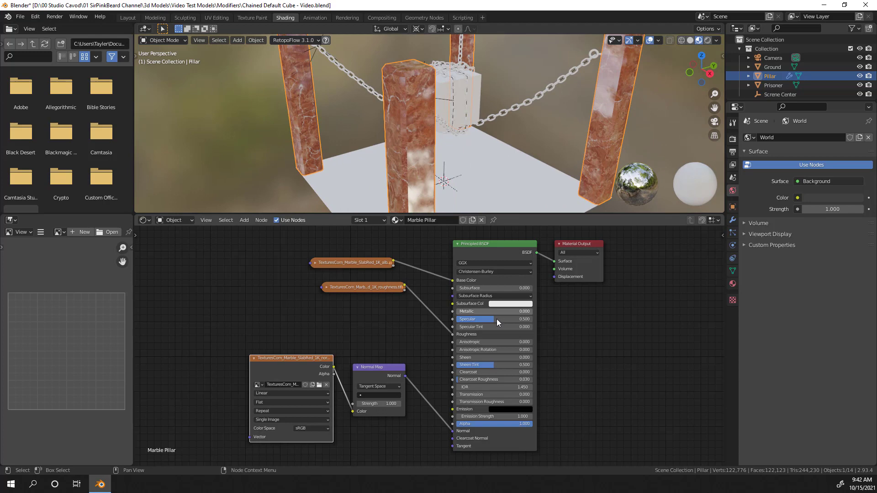
pyautogui.press('BackSpace')
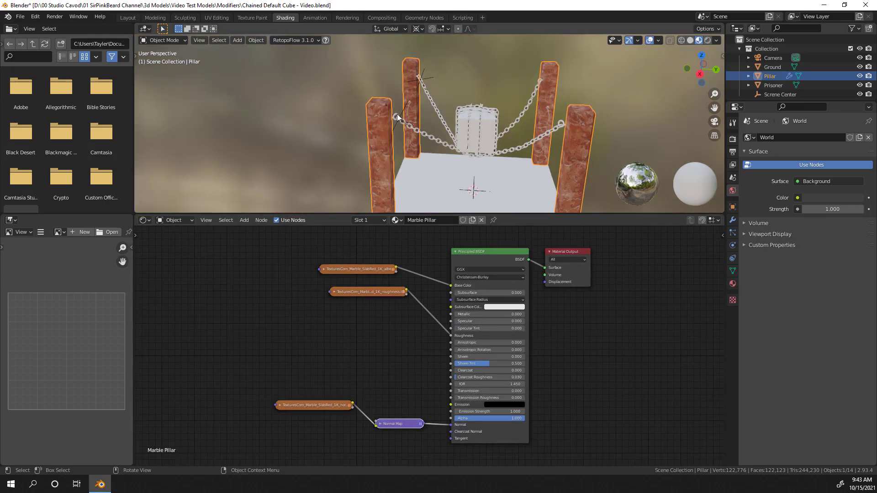
# Give the eyebolt a new material named "Wrought Iron"
pyautogui.click(398, 117)
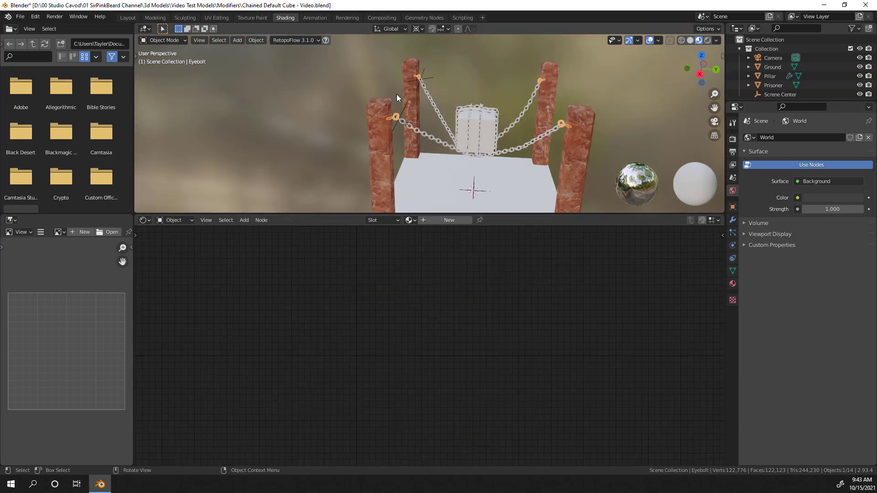
pyautogui.scroll(2, 402, 128)
pyautogui.moveTo(407, 130); pyautogui.dragTo(376, 124, button='middle')
pyautogui.scroll(2, 266, 100)
pyautogui.keyDown('shift'); pyautogui.moveTo(265, 100); pyautogui.dragTo(395, 201, button='middle'); pyautogui.keyUp('shift')
pyautogui.scroll(3, 357, 116)
pyautogui.click(430, 219)
pyautogui.click(445, 219)
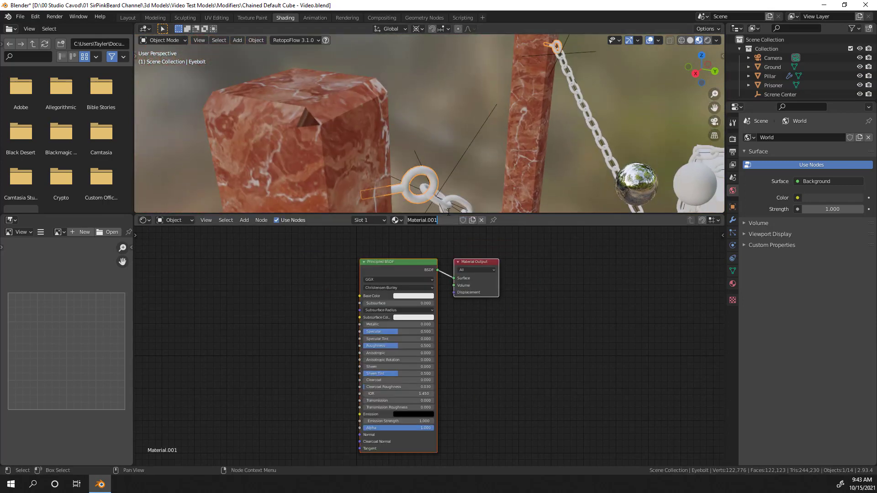
pyautogui.write('Iron')
pyautogui.press('BackSpace')
pyautogui.press('BackSpace')
pyautogui.press('BackSpace')
pyautogui.press('BackSpace')
pyautogui.write('Wrought Iron')
pyautogui.press('Return')
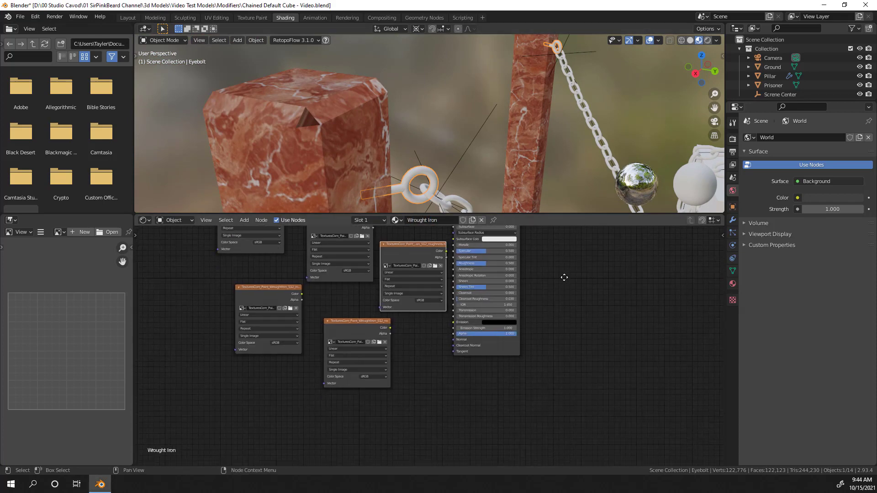
# Move the wrought iron normal texture node into free space and add a Normal Map node for it
pyautogui.scroll(2, 480, 323)
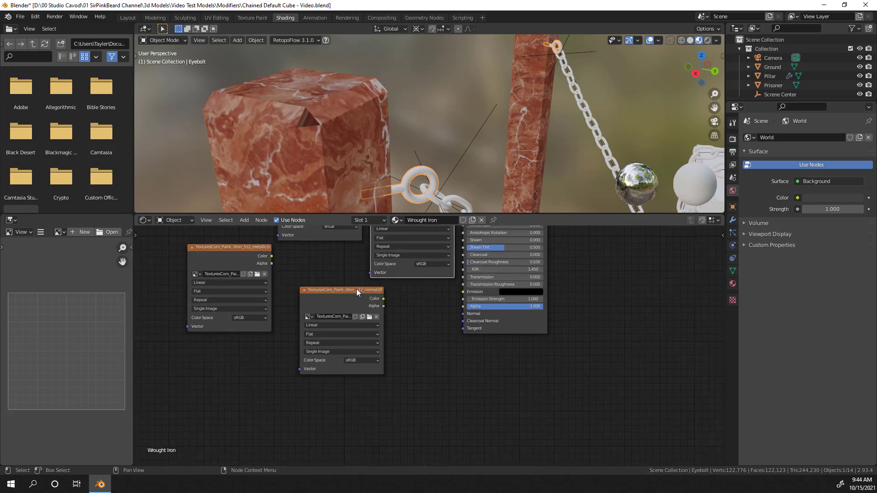
pyautogui.moveTo(356, 289); pyautogui.dragTo(326, 323)
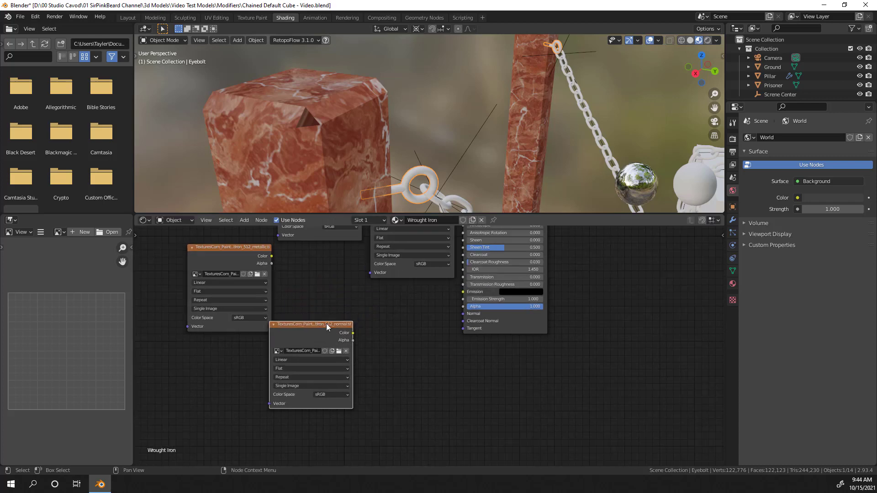
pyautogui.hotkey('shift', 'a')
pyautogui.click(370, 328)
pyautogui.write('no')
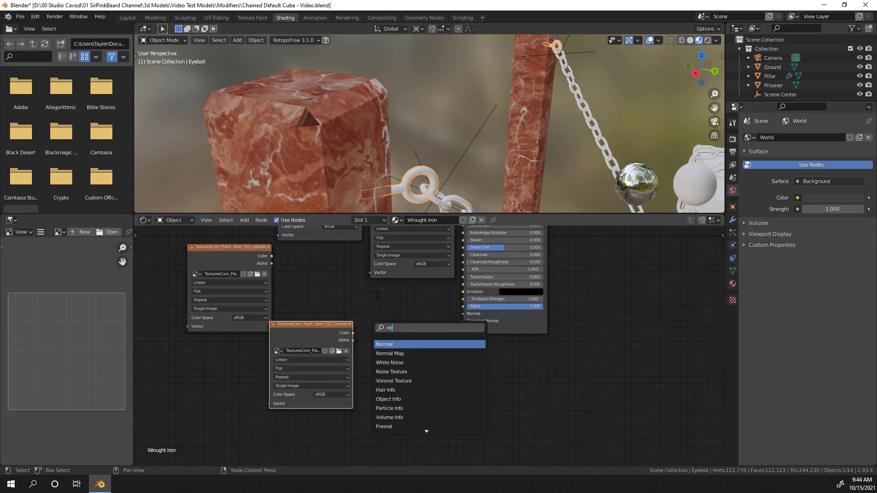
pyautogui.press('Down')
pyautogui.press('Return')
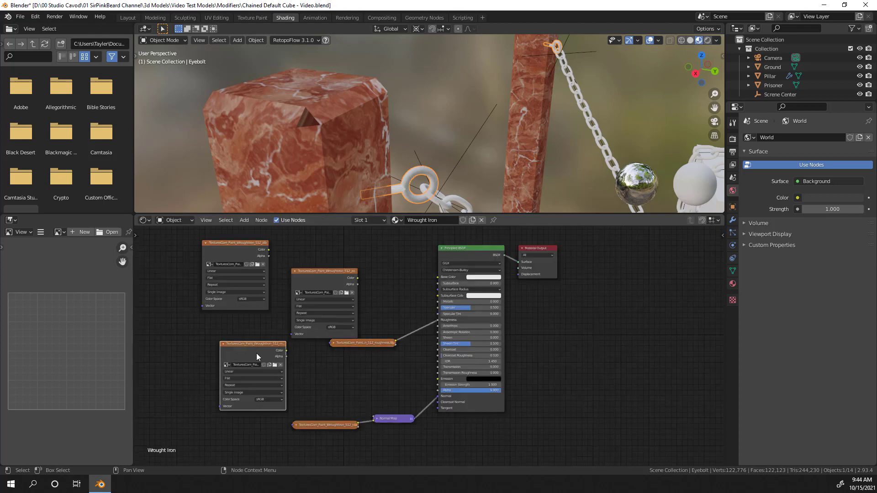
# Connect the wrought iron metallic texture to Metallic and the roughness texture to Roughness, collapsing the metallic node
pyautogui.scroll(3, 270, 360)
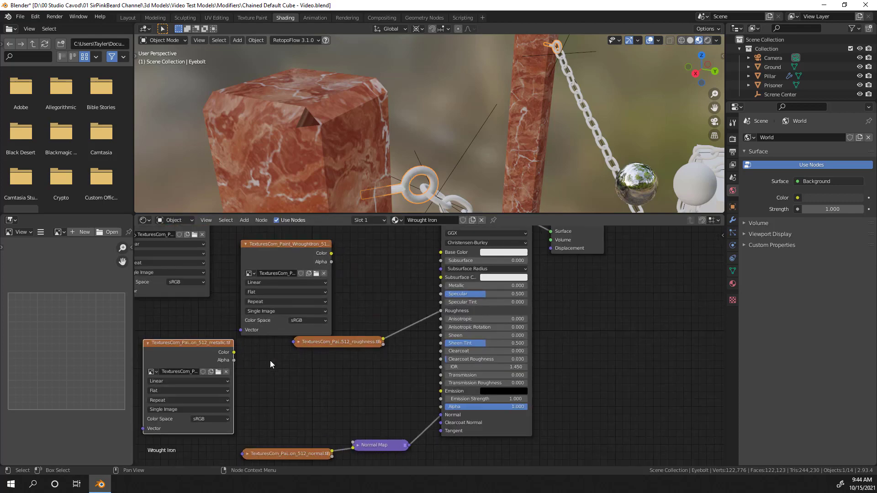
pyautogui.moveTo(336, 374); pyautogui.dragTo(405, 382, button='middle')
pyautogui.moveTo(325, 334); pyautogui.dragTo(482, 338)
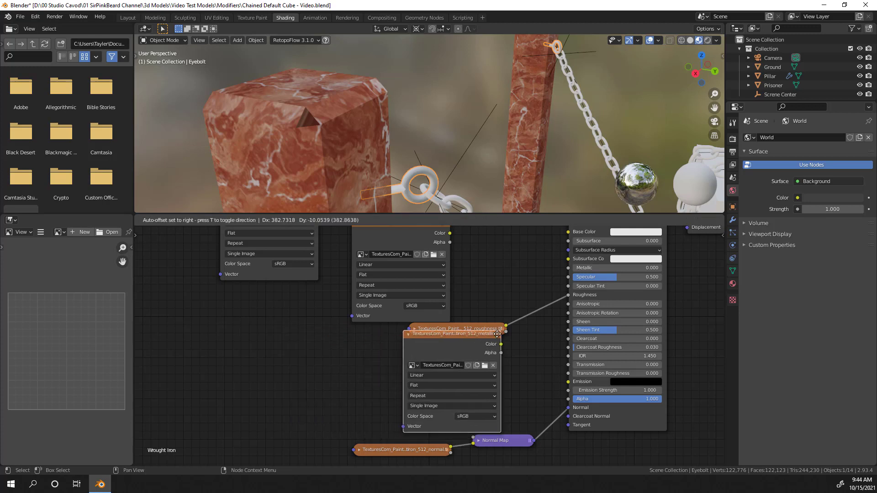
pyautogui.moveTo(481, 339); pyautogui.dragTo(545, 287)
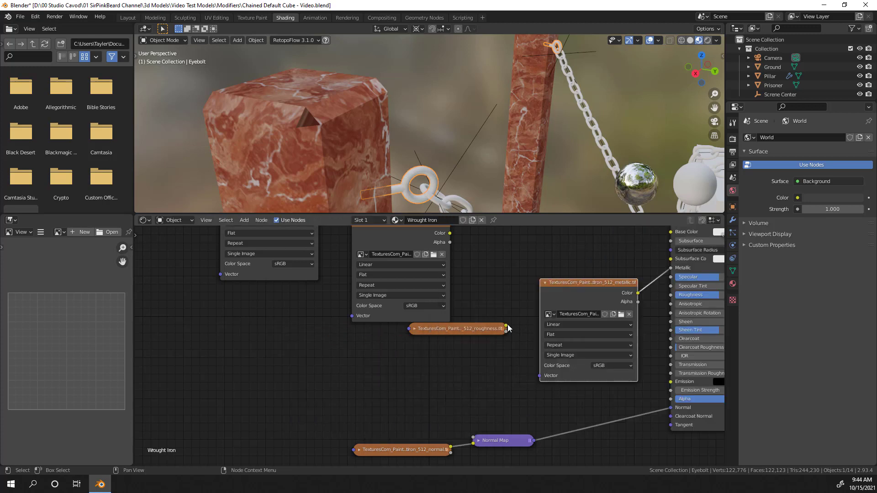
pyautogui.moveTo(506, 326); pyautogui.dragTo(669, 296)
pyautogui.click(544, 284)
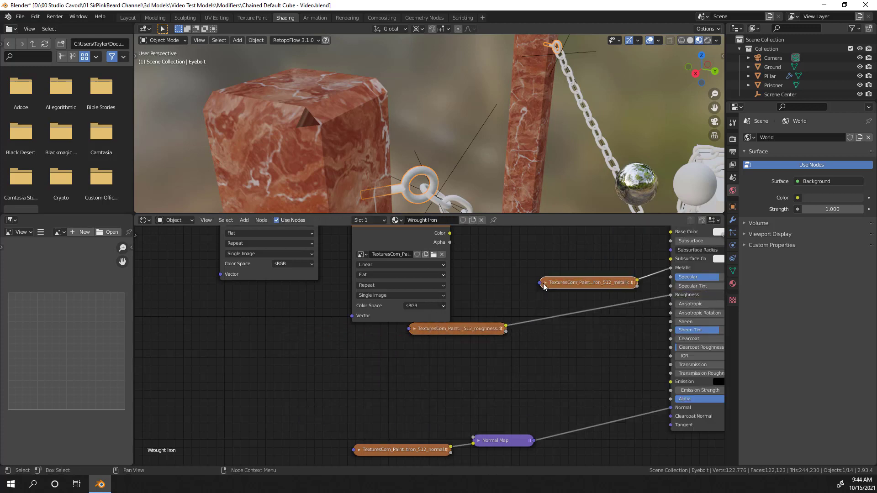
# Arrange the wrought iron texture nodes, the Normal Map node and the Principled BSDF into a tidy layout
pyautogui.moveTo(597, 278); pyautogui.dragTo(562, 269)
pyautogui.moveTo(467, 328); pyautogui.dragTo(567, 313)
pyautogui.moveTo(332, 421); pyautogui.dragTo(566, 470)
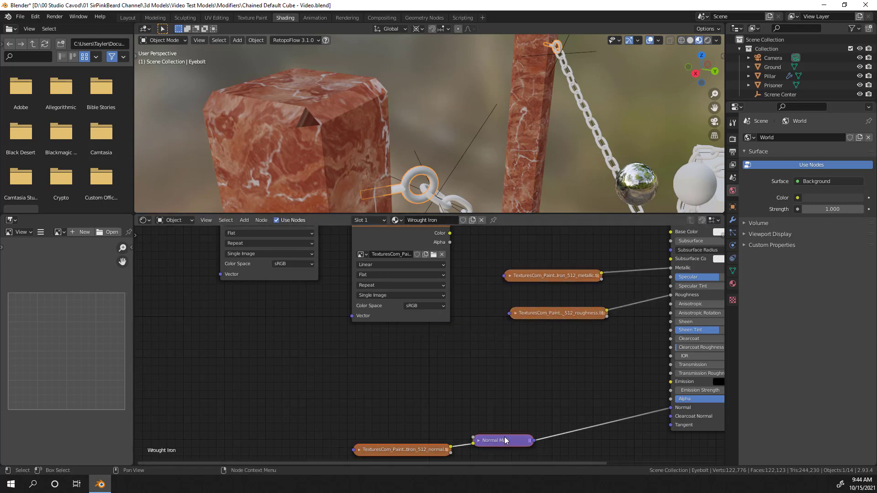
pyautogui.moveTo(505, 440); pyautogui.dragTo(598, 404)
pyautogui.scroll(-3, 587, 376)
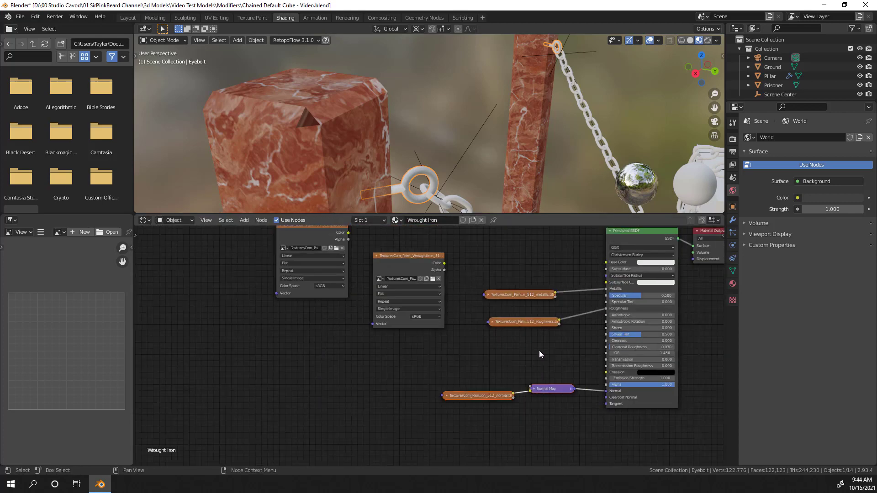
pyautogui.moveTo(335, 320); pyautogui.dragTo(355, 323)
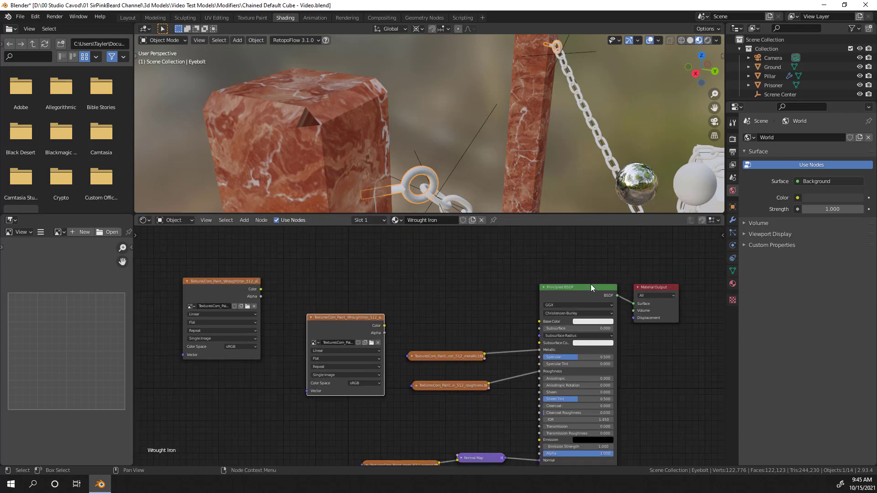
pyautogui.moveTo(590, 287); pyautogui.dragTo(575, 282)
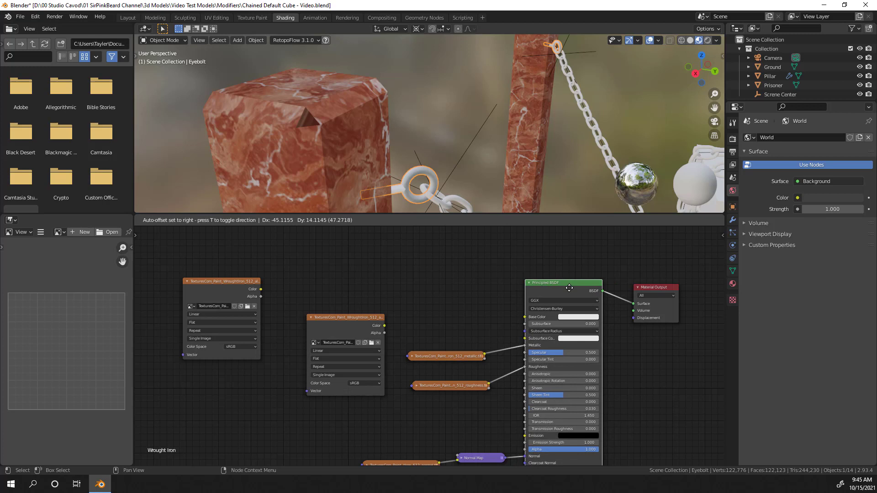
# Add a MixRGB node and place it between the two unconnected wrought iron textures and the Principled BSDF
pyautogui.click(341, 258)
pyautogui.hotkey('shift', 'a')
pyautogui.click(340, 257)
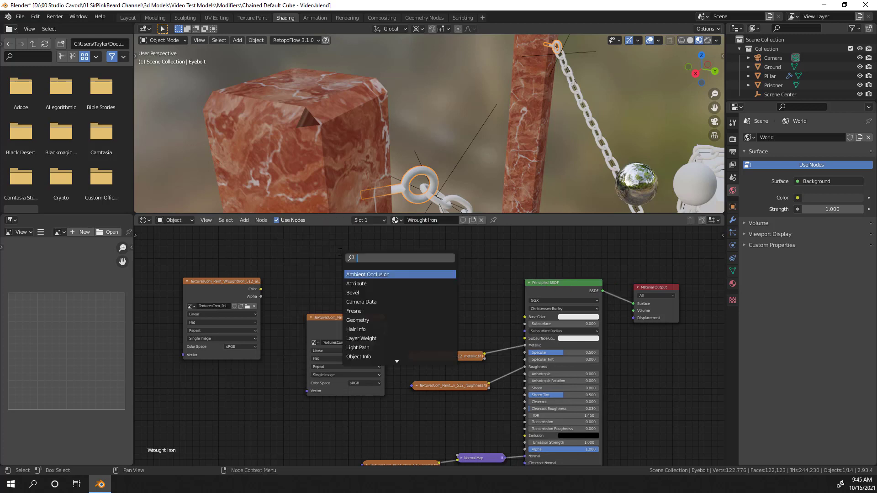
pyautogui.write('mix')
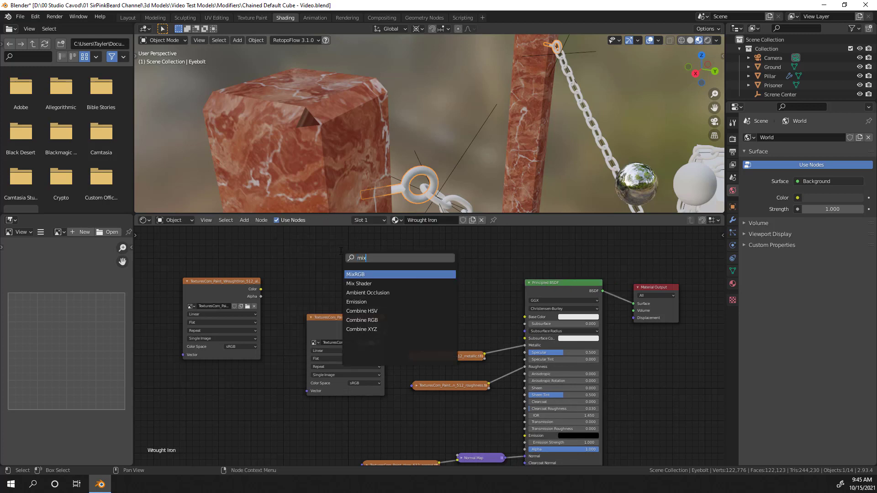
pyautogui.press('Return')
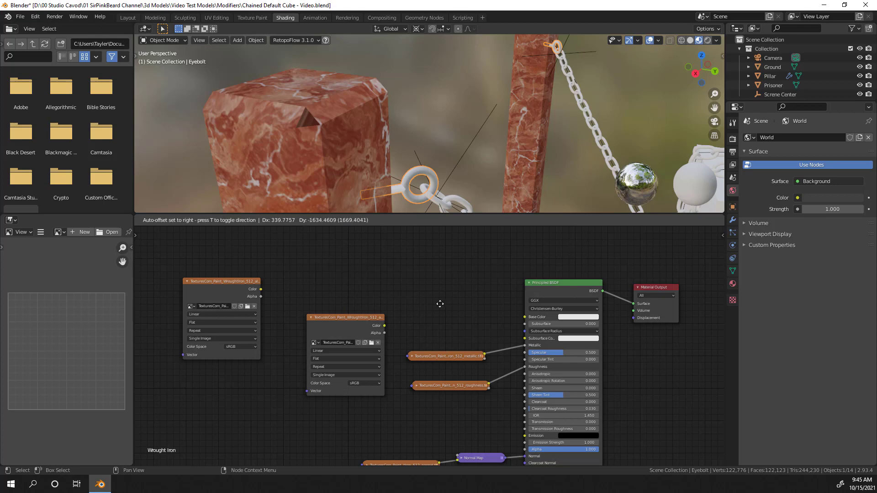
pyautogui.click(436, 300)
pyautogui.scroll(-7, 434, 265)
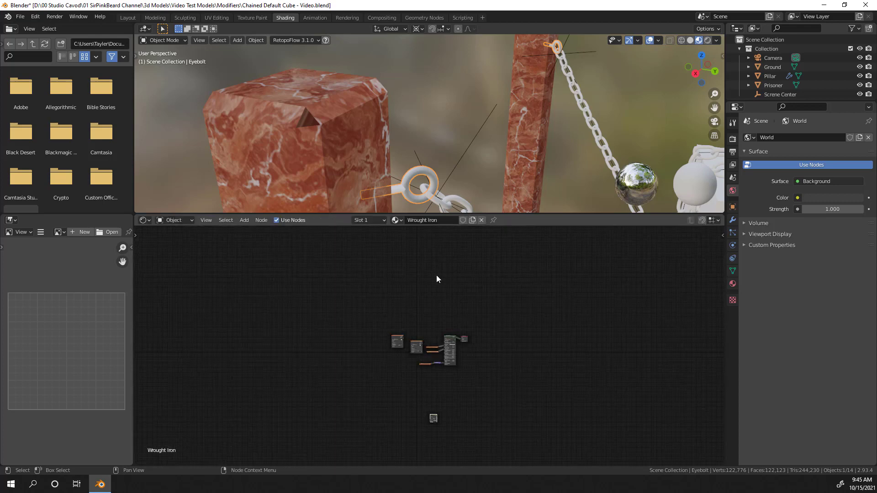
pyautogui.moveTo(433, 418); pyautogui.dragTo(423, 350)
pyautogui.scroll(3, 424, 350)
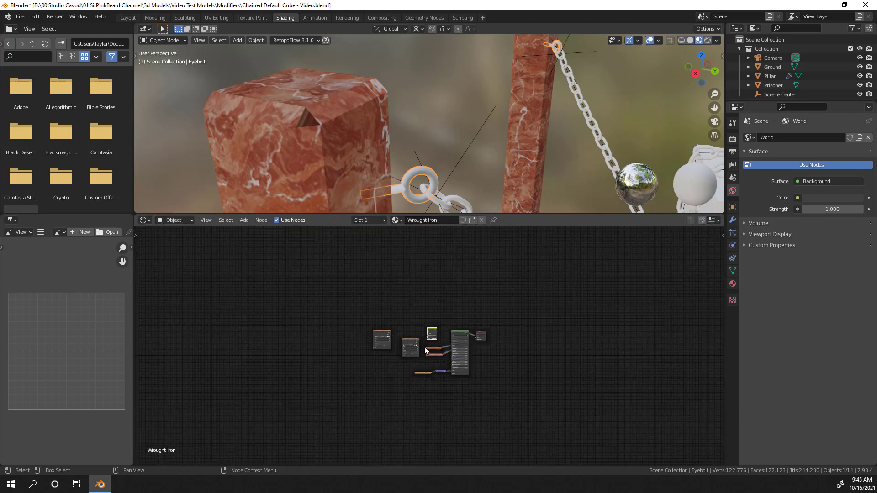
pyautogui.scroll(7, 424, 346)
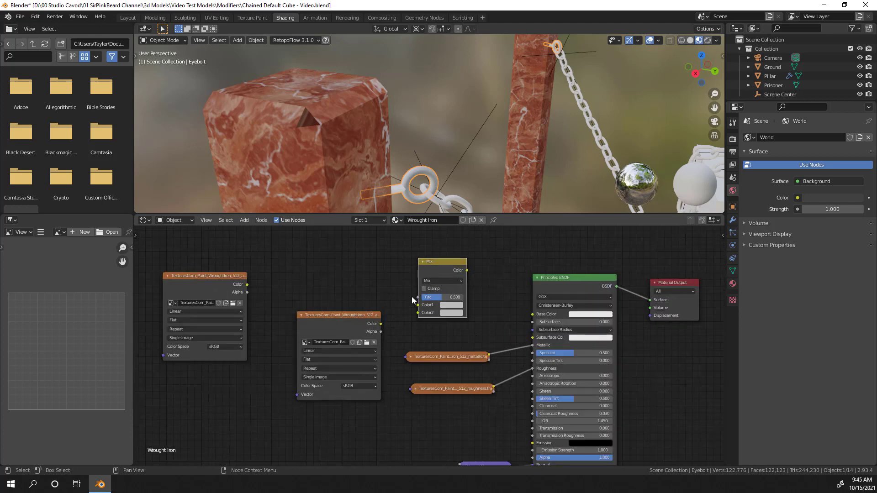
# Connect the albedo texture's Color to the mix node's Color1 and the other unconnected texture's Color to Color2
pyautogui.scroll(1, 412, 300)
pyautogui.moveTo(233, 279); pyautogui.dragTo(417, 301)
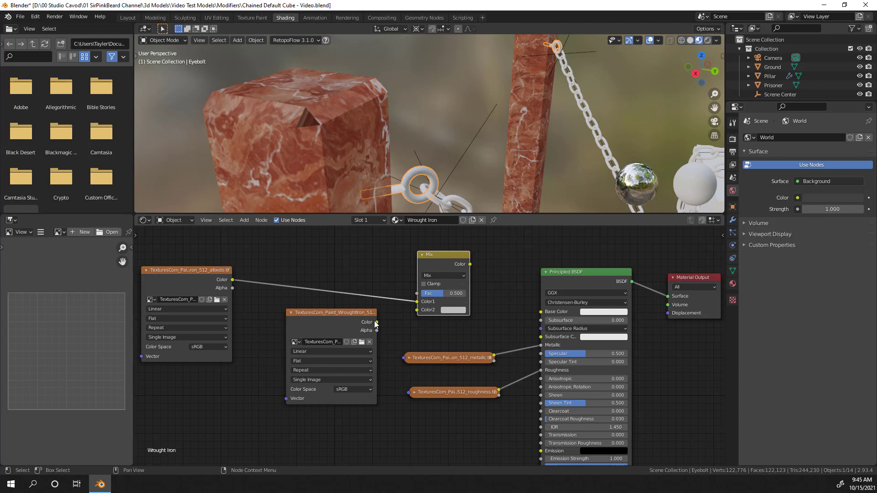
pyautogui.moveTo(377, 321); pyautogui.dragTo(416, 308)
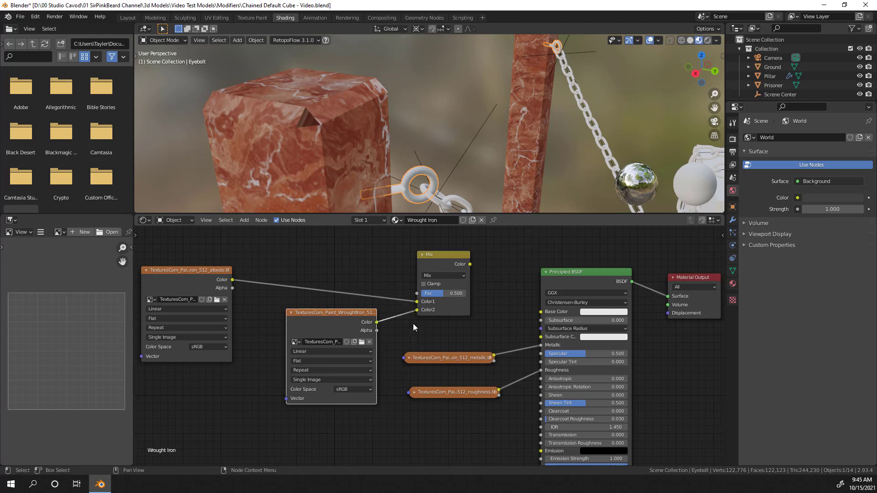
# Set the mix node to Multiply with a factor of 0.7 and connect its Color to the Principled BSDF's Base Color
pyautogui.click(454, 275)
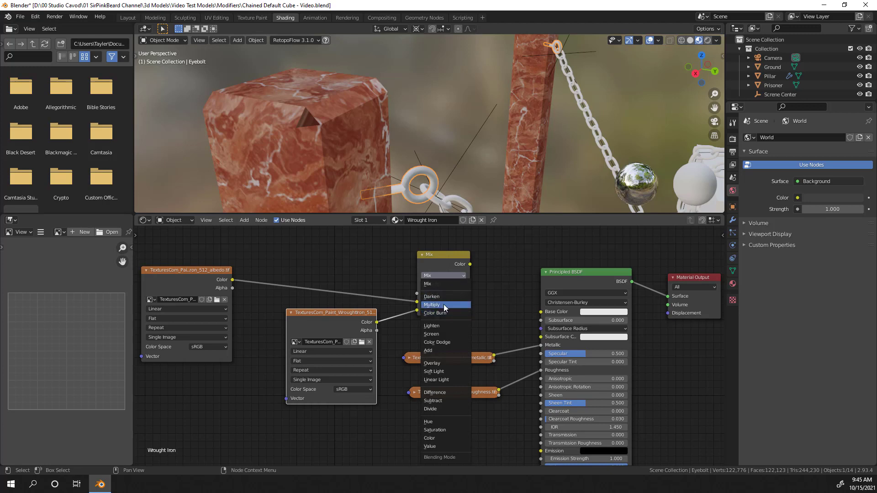
pyautogui.click(444, 305)
pyautogui.click(443, 293)
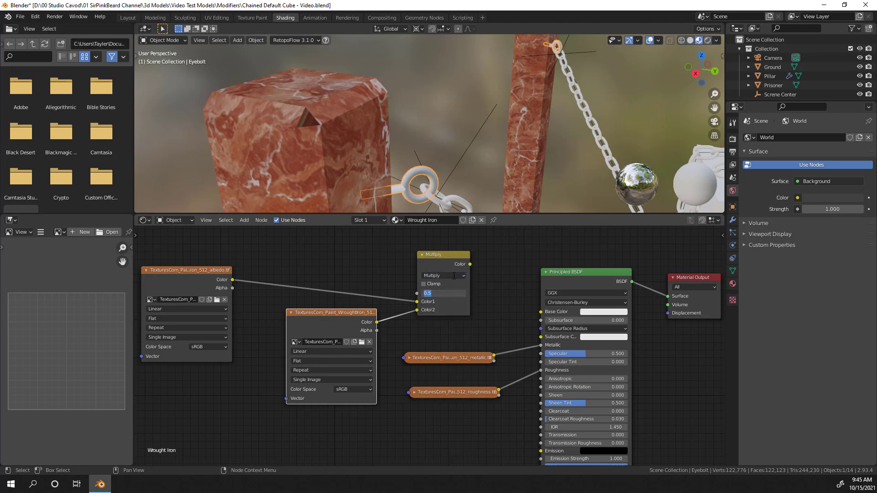
pyautogui.write('0.7')
pyautogui.press('Return')
pyautogui.moveTo(470, 264); pyautogui.dragTo(540, 311)
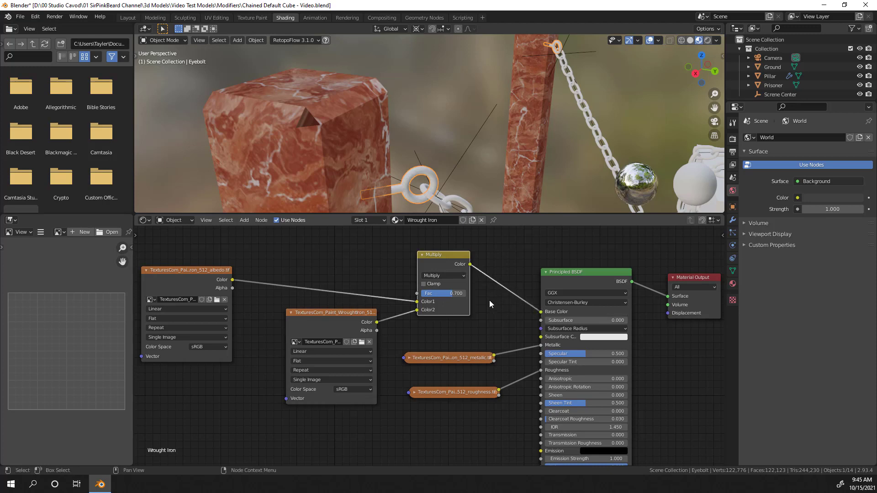
# Inspect the wrought iron on the pillar eyebolt up close and shade the eyebolt object smooth
pyautogui.scroll(5, 483, 160)
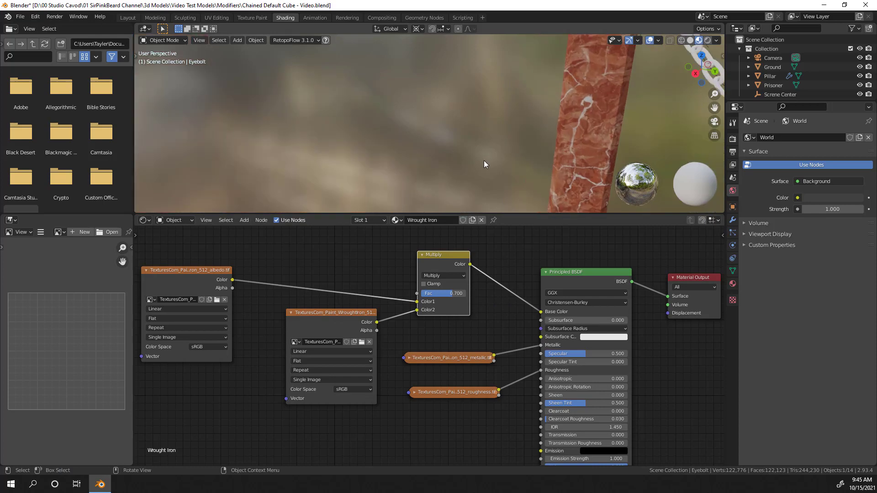
pyautogui.scroll(-8, 483, 160)
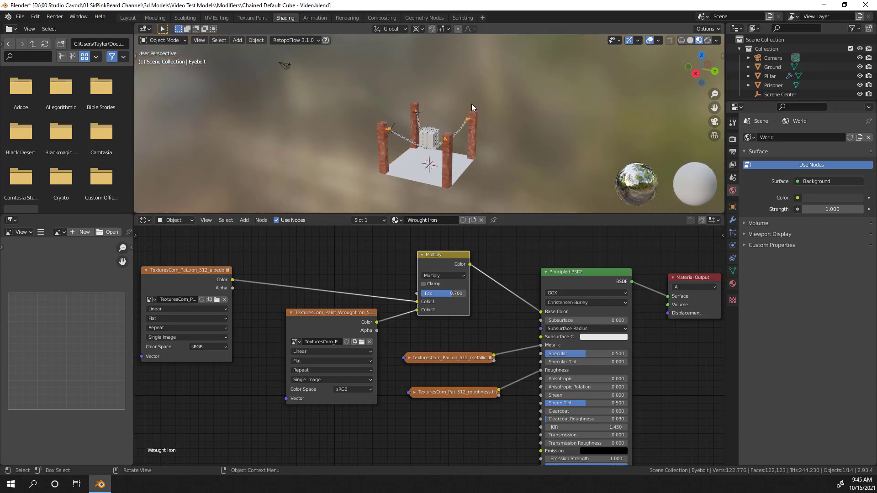
pyautogui.scroll(6, 445, 106)
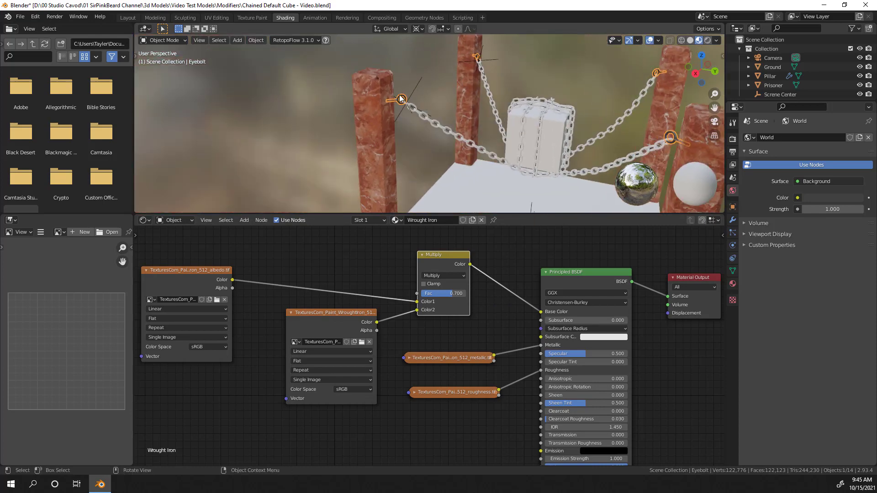
pyautogui.click(400, 98)
pyautogui.click(398, 97)
pyautogui.scroll(7, 413, 114)
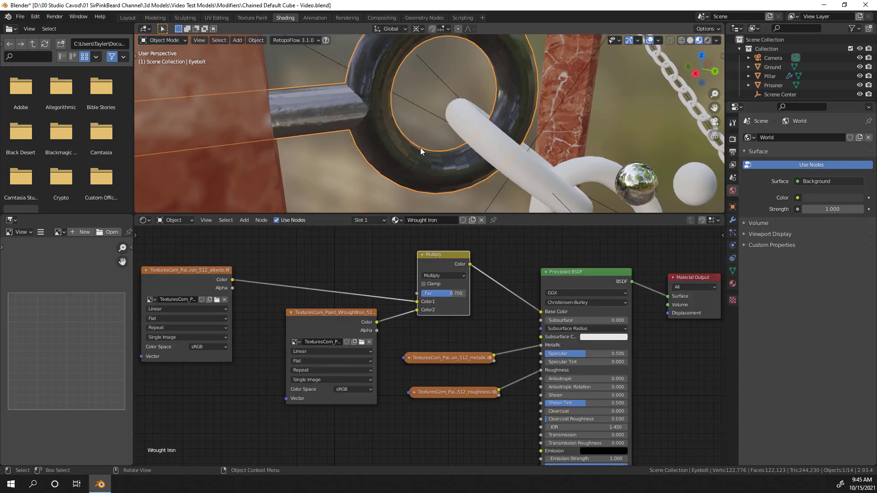
pyautogui.moveTo(386, 145); pyautogui.dragTo(437, 161, button='middle')
pyautogui.rightClick(481, 90)
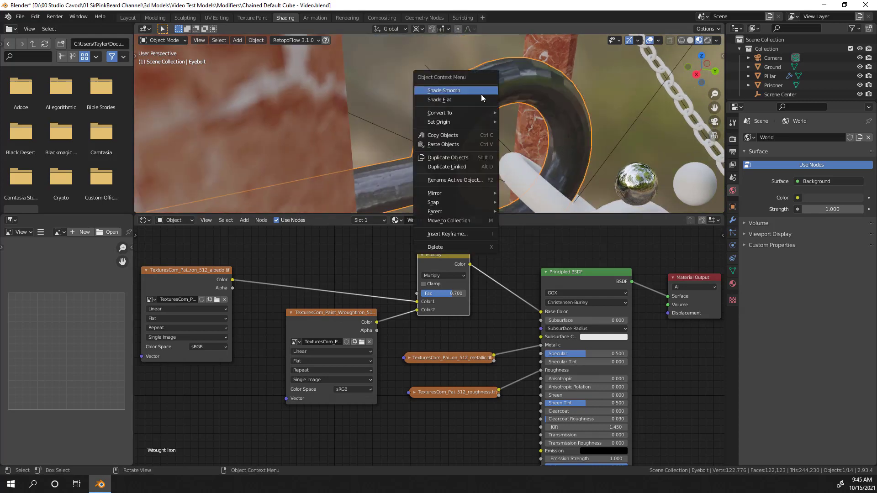
pyautogui.click(480, 94)
pyautogui.scroll(4, 500, 100)
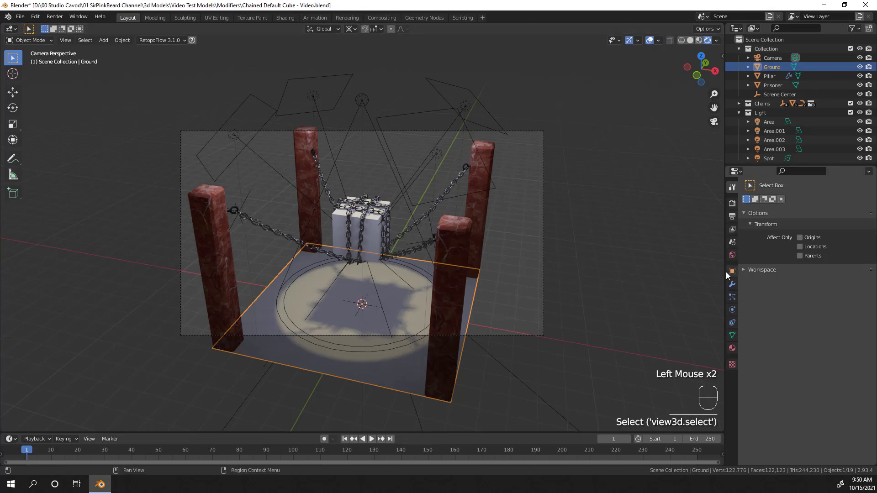
# Add an Array modifier to the ground plane and move the ground about -6.4 m along X
pyautogui.click(732, 284)
pyautogui.click(777, 202)
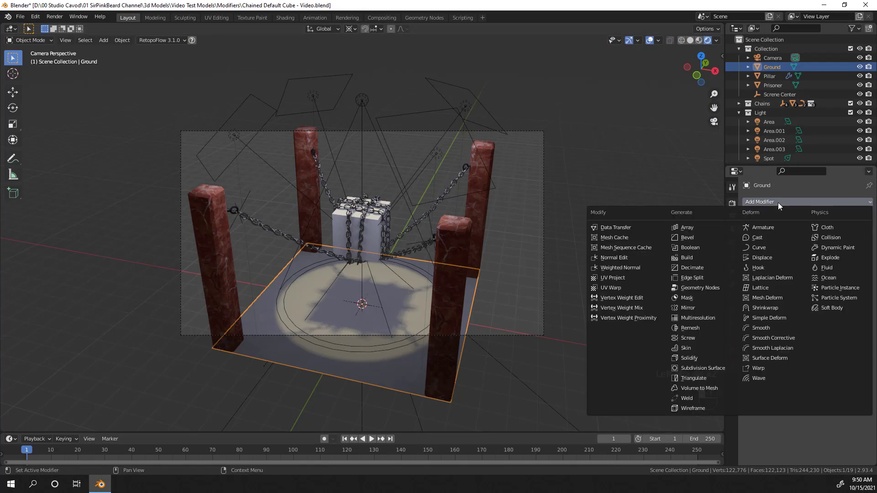
pyautogui.click(706, 229)
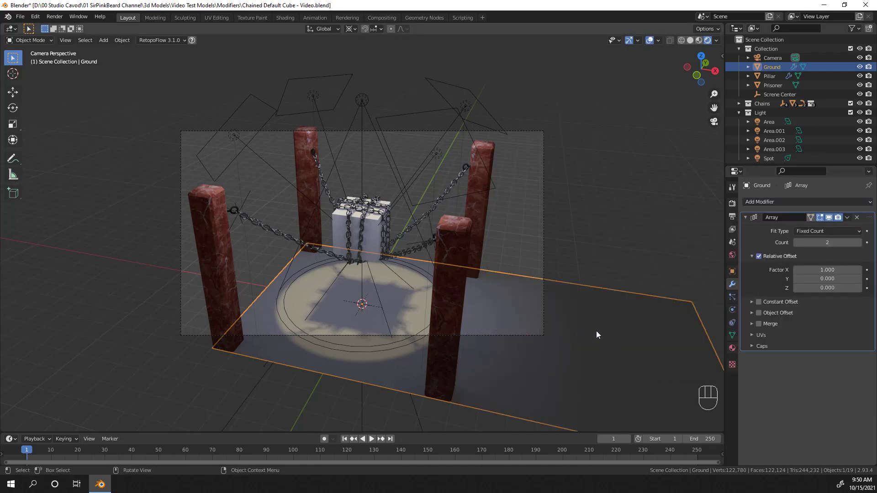
pyautogui.press('g')
pyautogui.press('x')
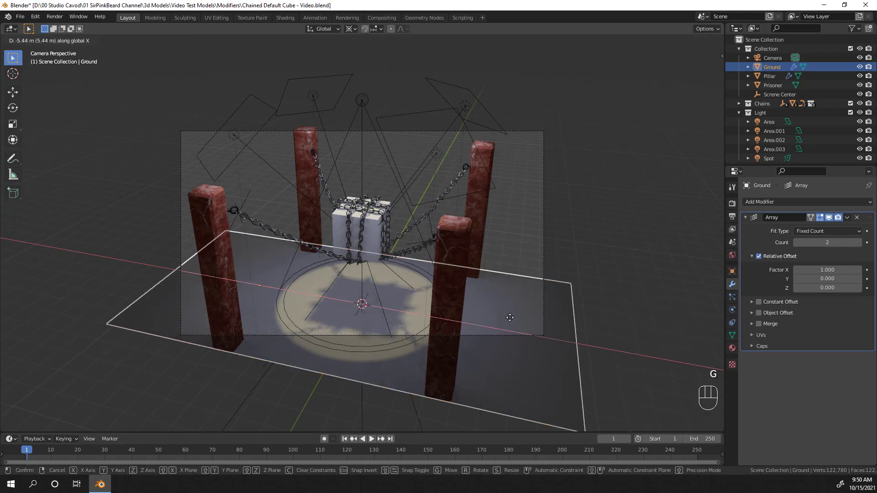
pyautogui.click(496, 317)
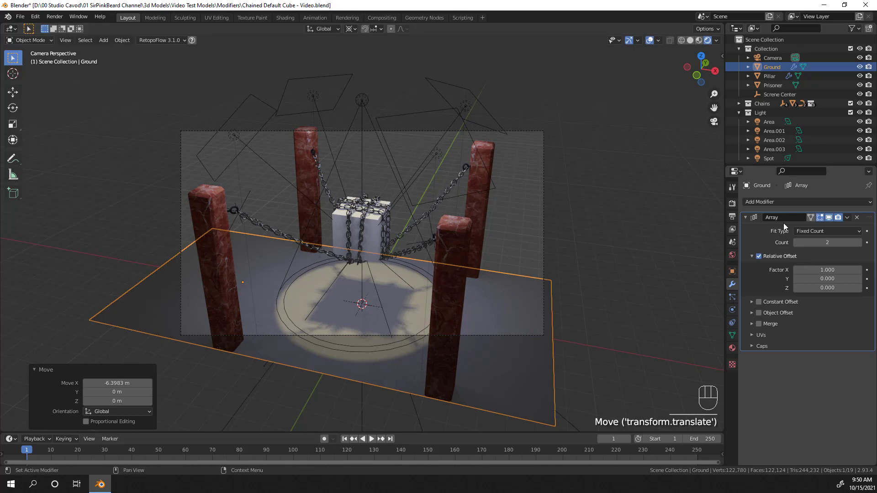
# Add a second Array modifier to the ground with relative offset X 0 and Y 1 and a count of 4
pyautogui.click(770, 204)
pyautogui.click(708, 227)
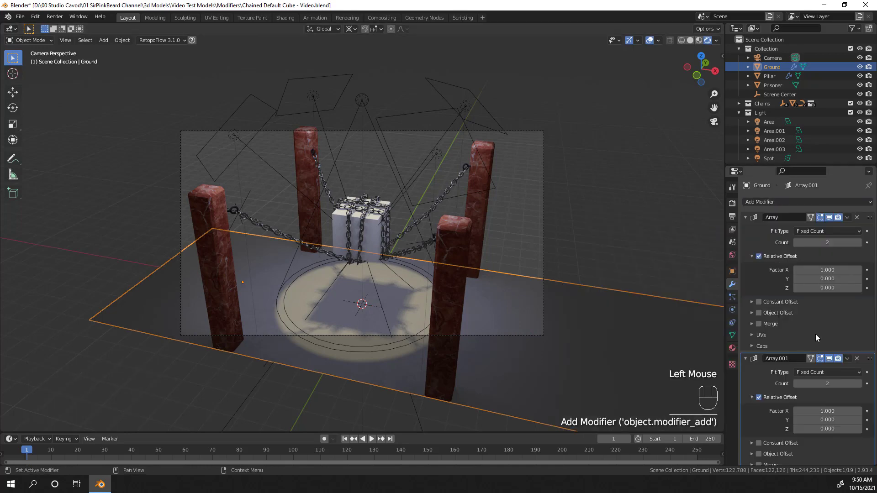
pyautogui.scroll(-4, 815, 333)
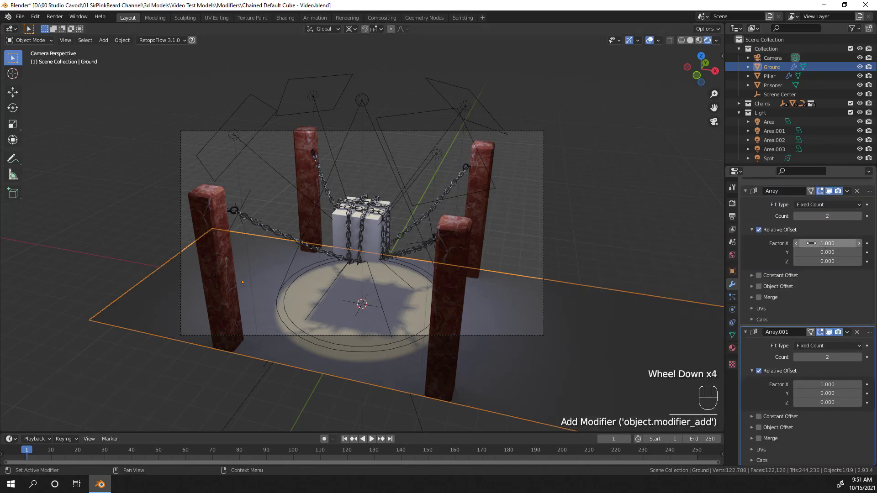
pyautogui.click(836, 384)
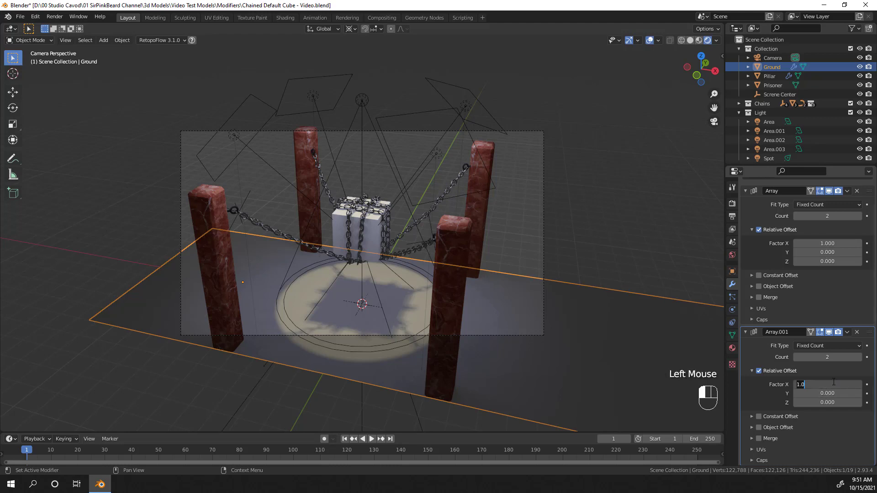
pyautogui.write('0')
pyautogui.press('Return')
pyautogui.doubleClick(827, 393)
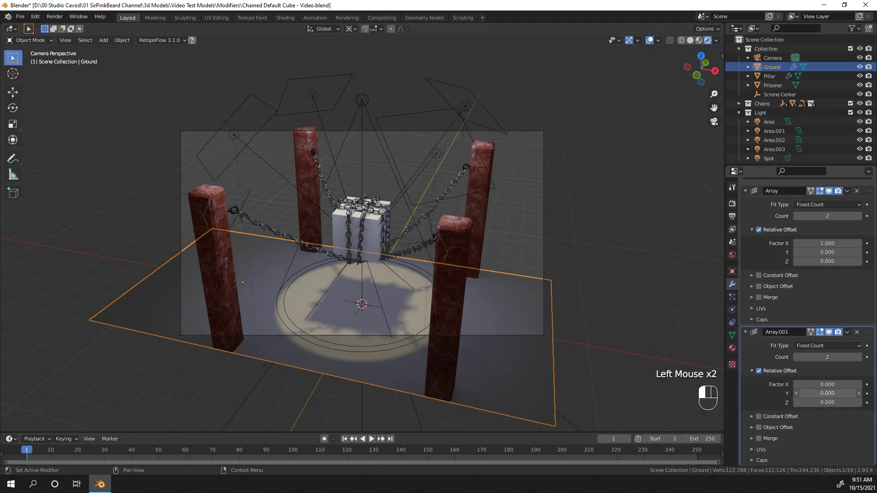
pyautogui.write('1')
pyautogui.press('Return')
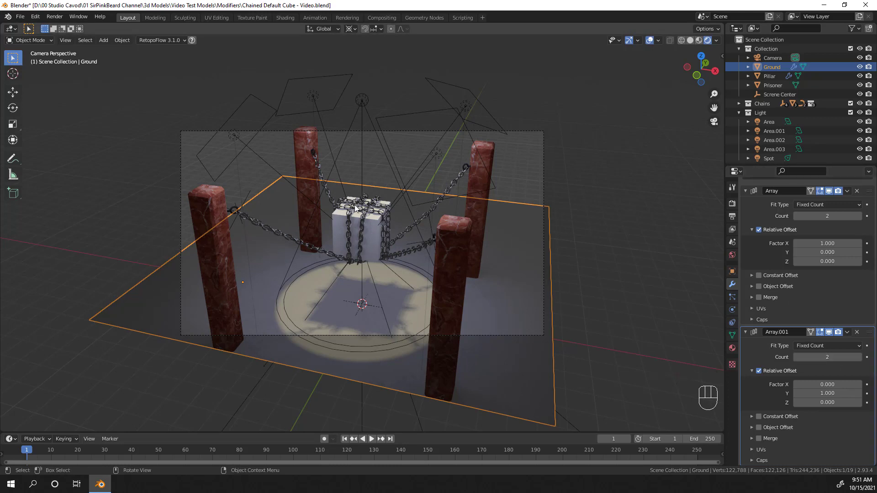
pyautogui.click(857, 357)
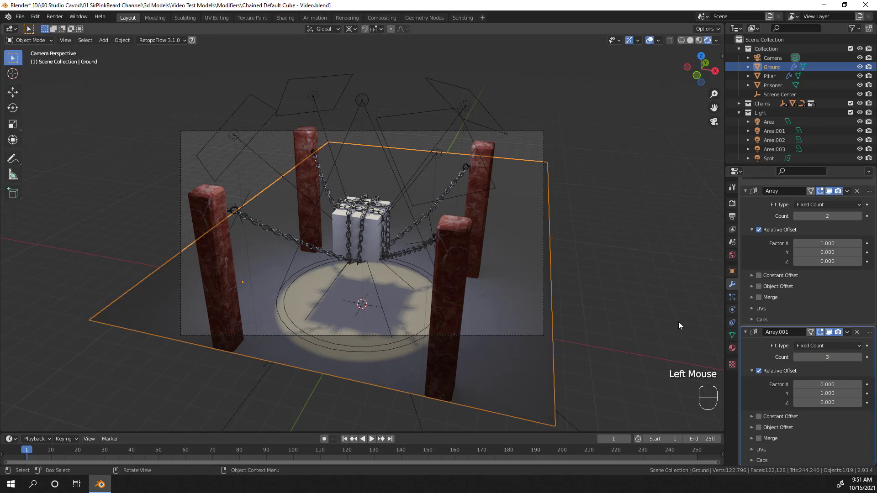
pyautogui.click(858, 357)
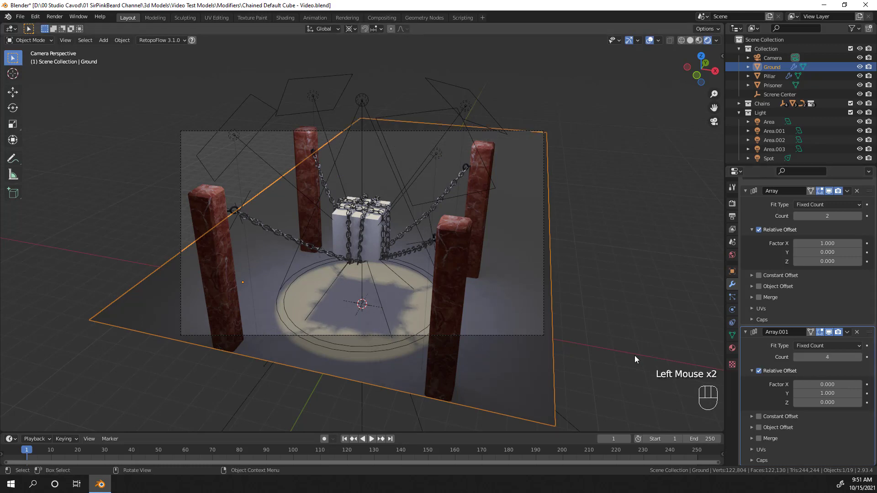
# Raise the first Array's count to 4 and move the ground about -16.7 m along X
pyautogui.press('g')
pyautogui.press('x')
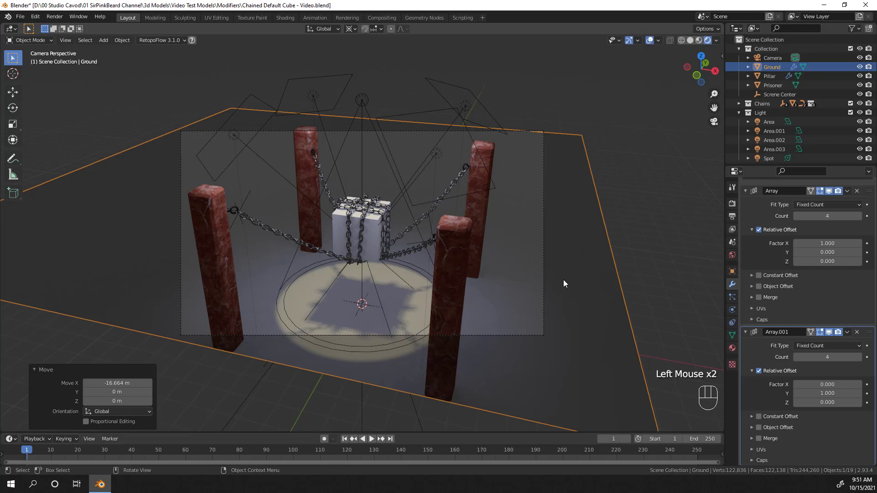
# Select the camera and adjust its aim with a free trackball rotation
pyautogui.click(544, 291)
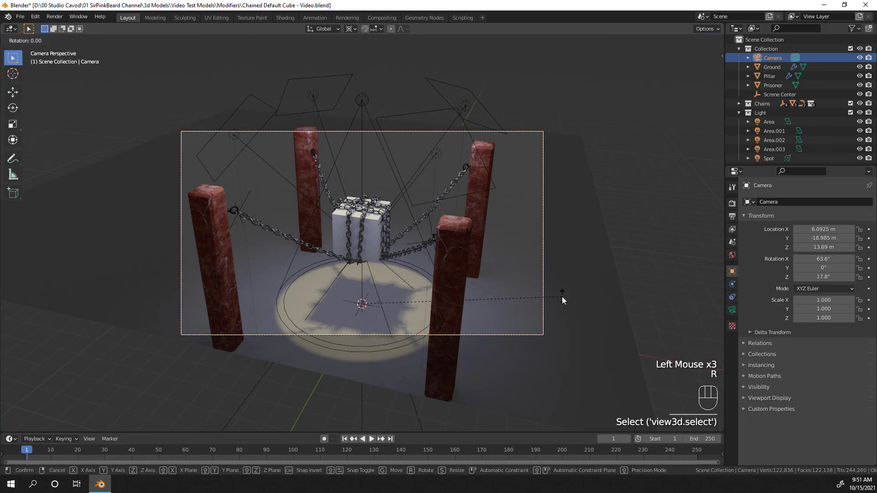
pyautogui.press('r')
pyautogui.press('r')
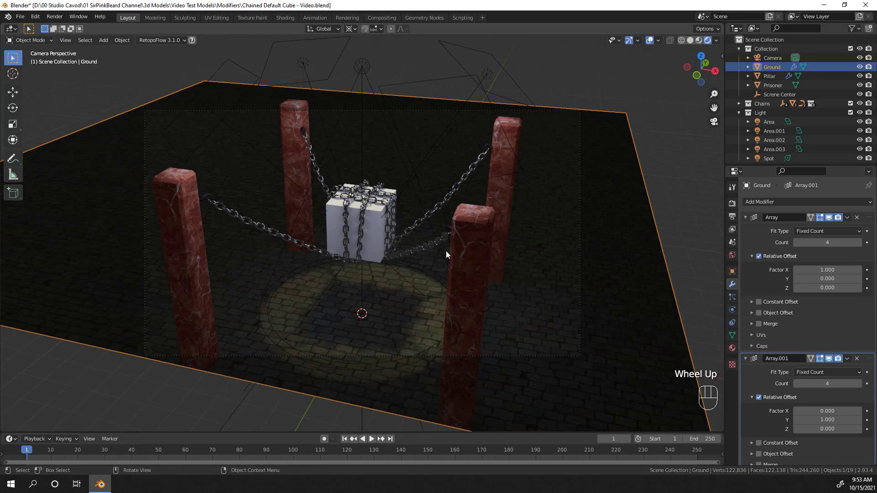
# Brighten the grey of the world background color and set the background strength to 0.9
pyautogui.click(731, 255)
pyautogui.click(843, 263)
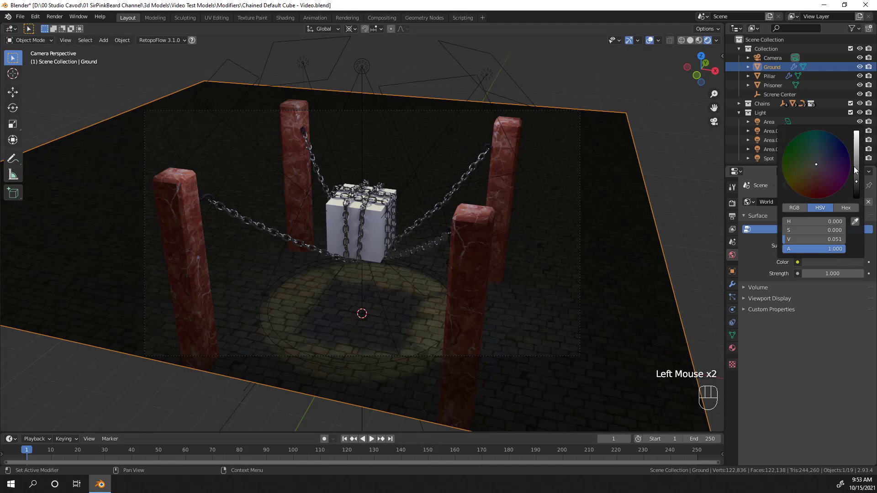
pyautogui.moveTo(817, 239); pyautogui.dragTo(821, 239)
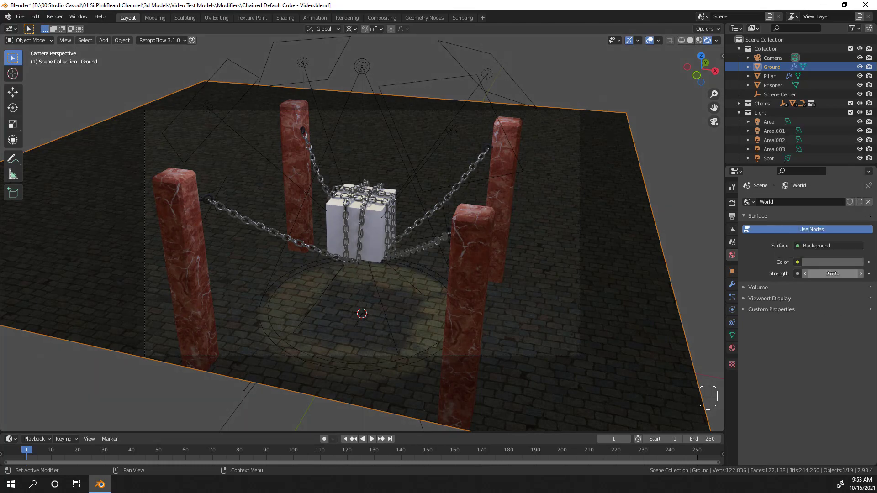
pyautogui.moveTo(831, 273)
pyautogui.mouseDown()
pyautogui.moveTo(844, 273)
pyautogui.moveTo(827, 273)
pyautogui.mouseUp()
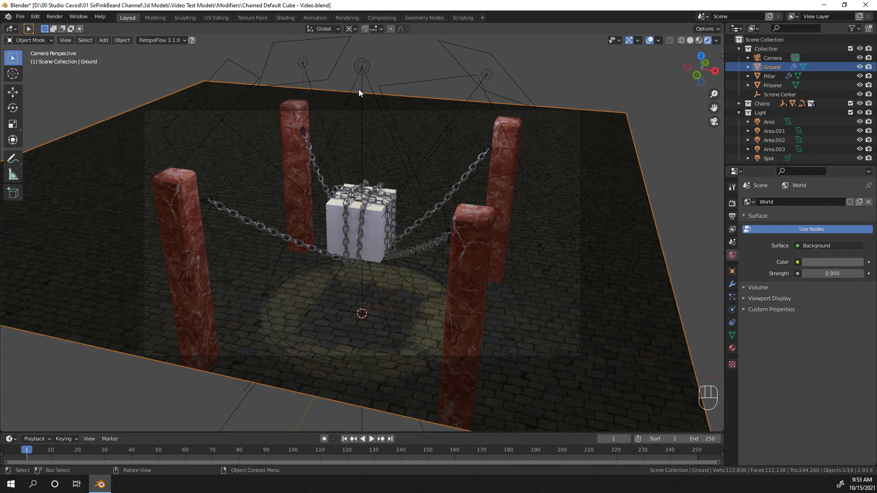
# Select the spot light above the cube and open its light settings
pyautogui.click(363, 70)
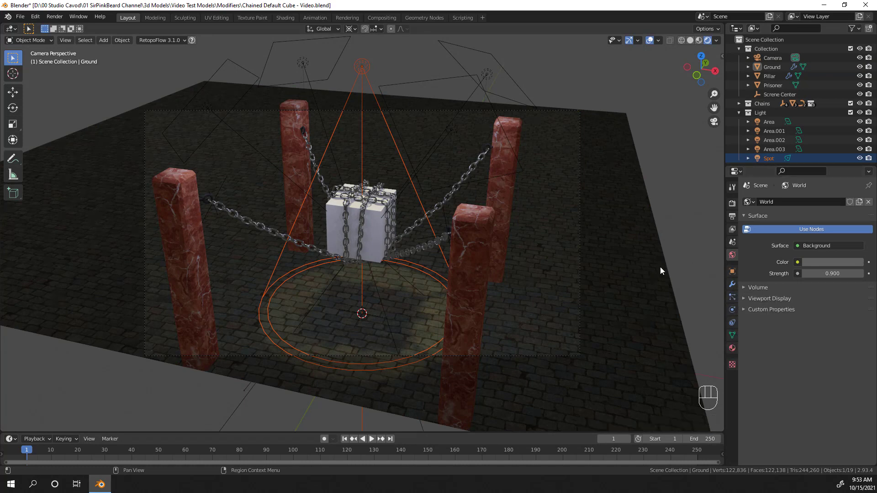
pyautogui.click(368, 77)
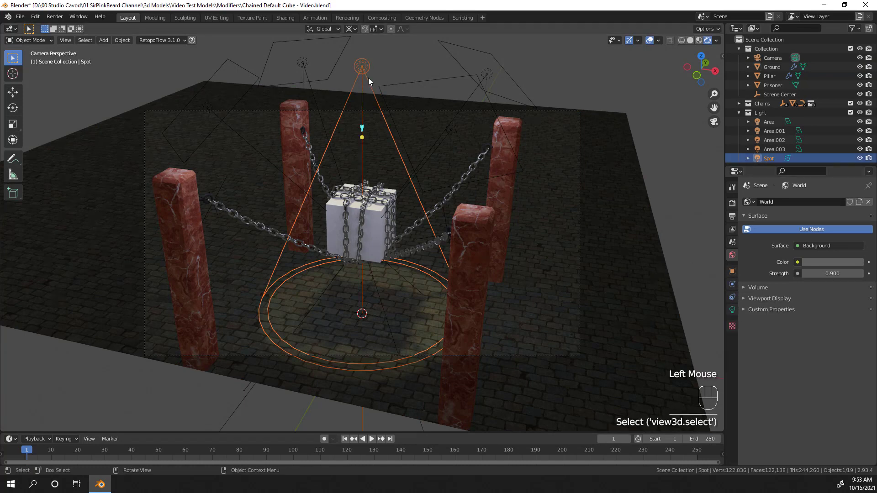
pyautogui.click(732, 310)
# Render the current frame and view the whole image
pyautogui.press('F12')
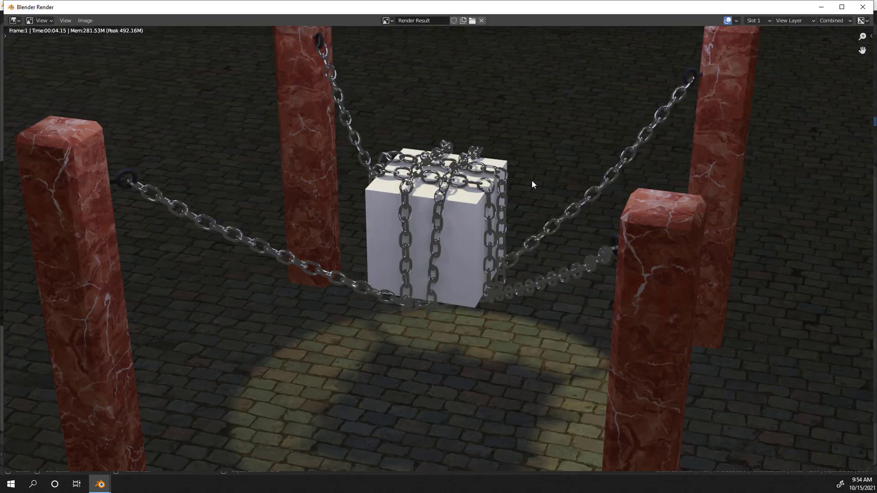
pyautogui.scroll(-1, 532, 180)
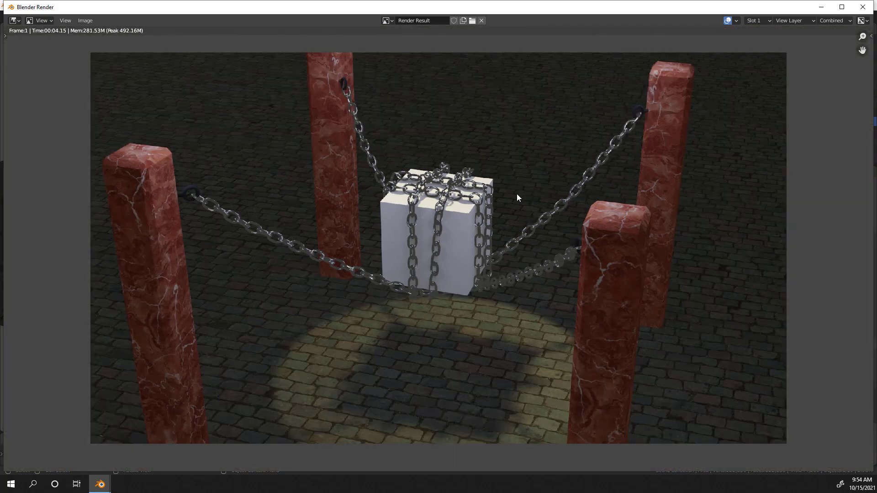